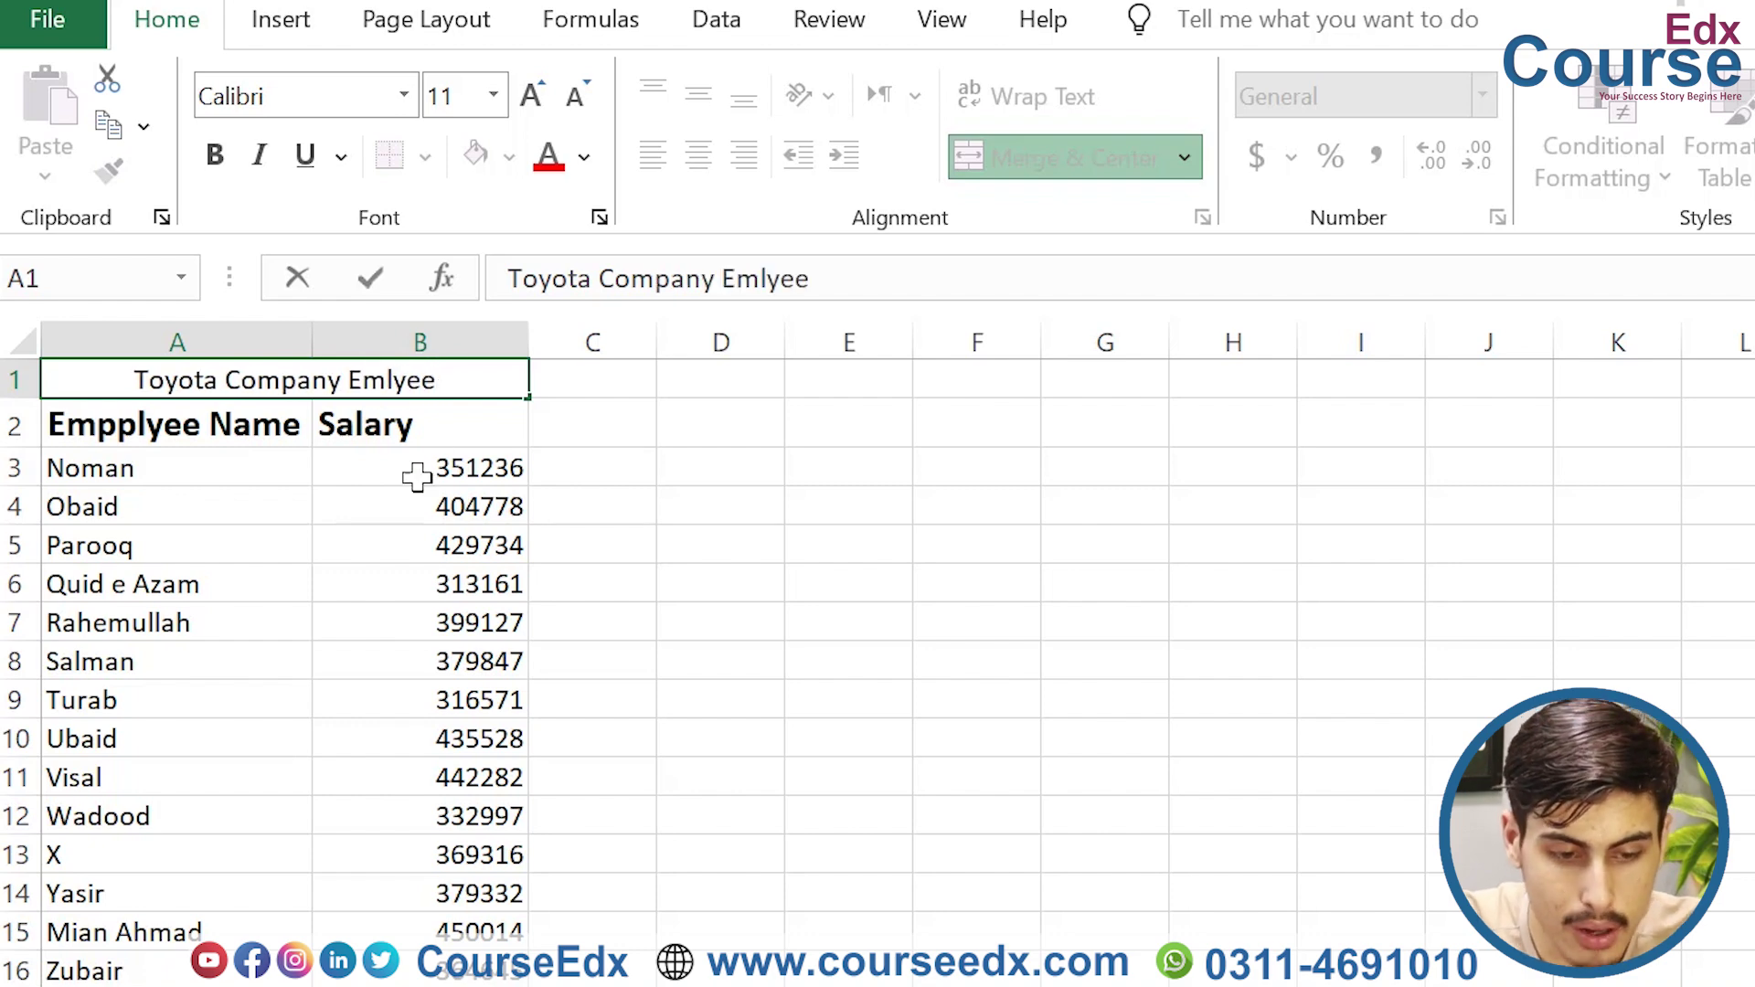
pyautogui.click(444, 462)
pyautogui.click(442, 437)
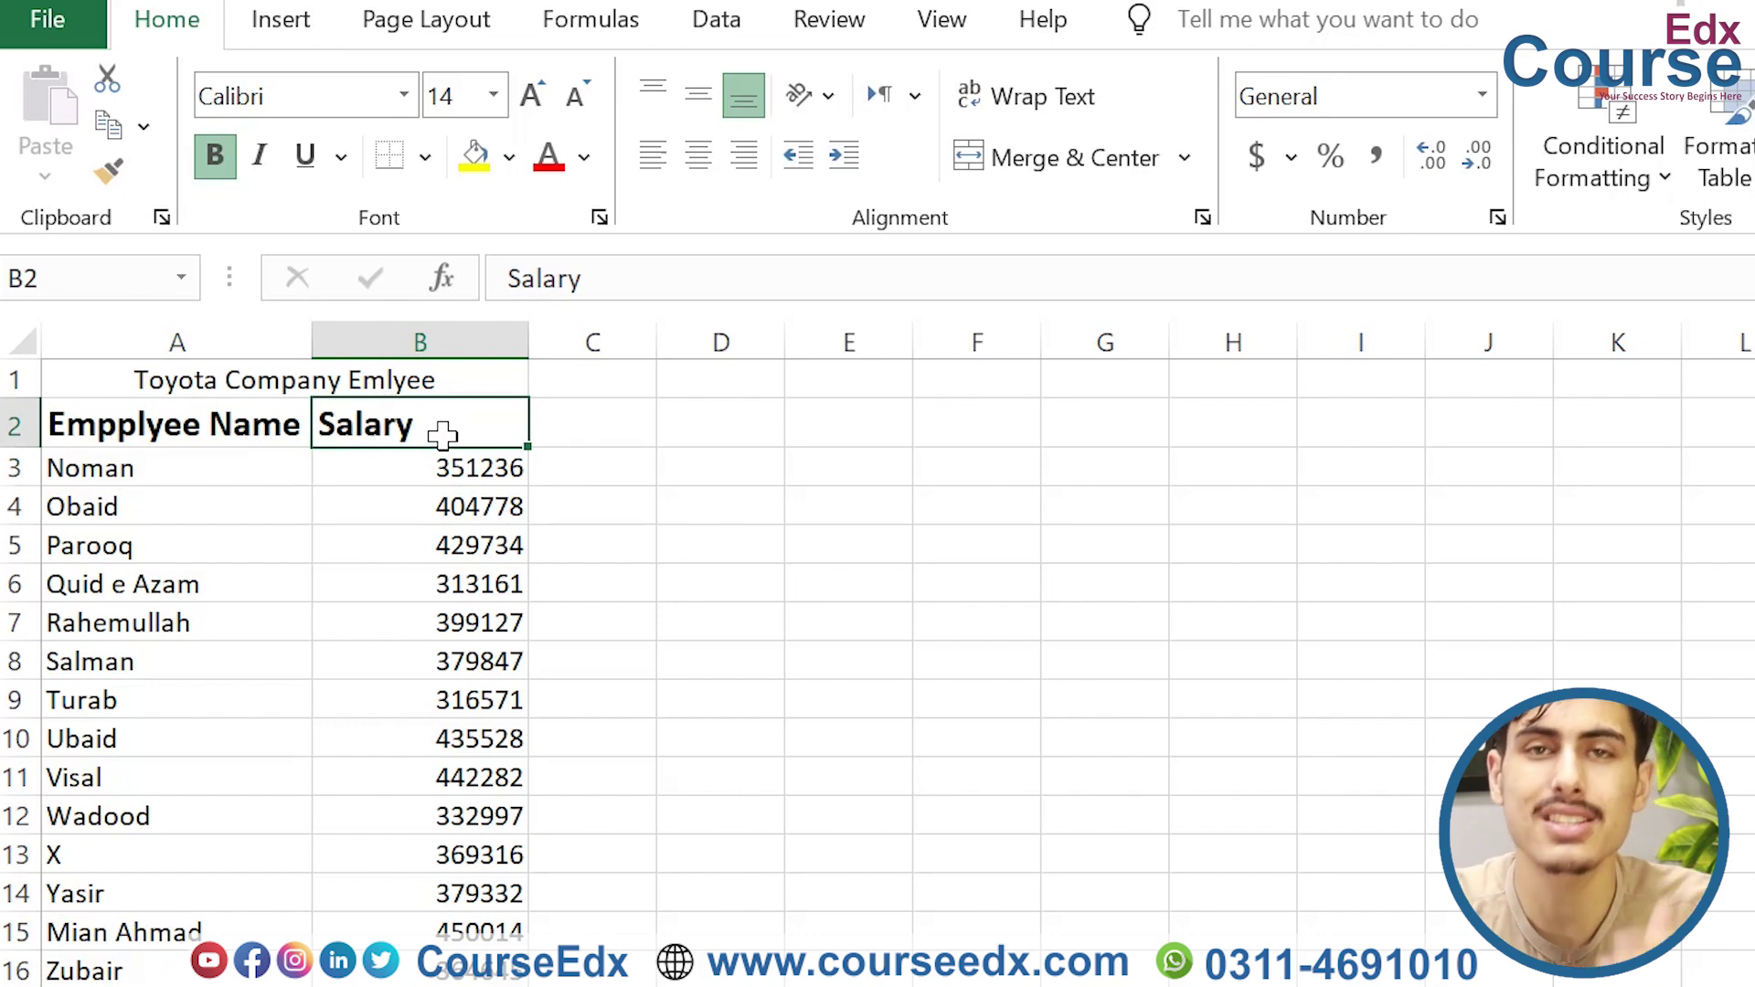
pyautogui.scroll(-5, 442, 437)
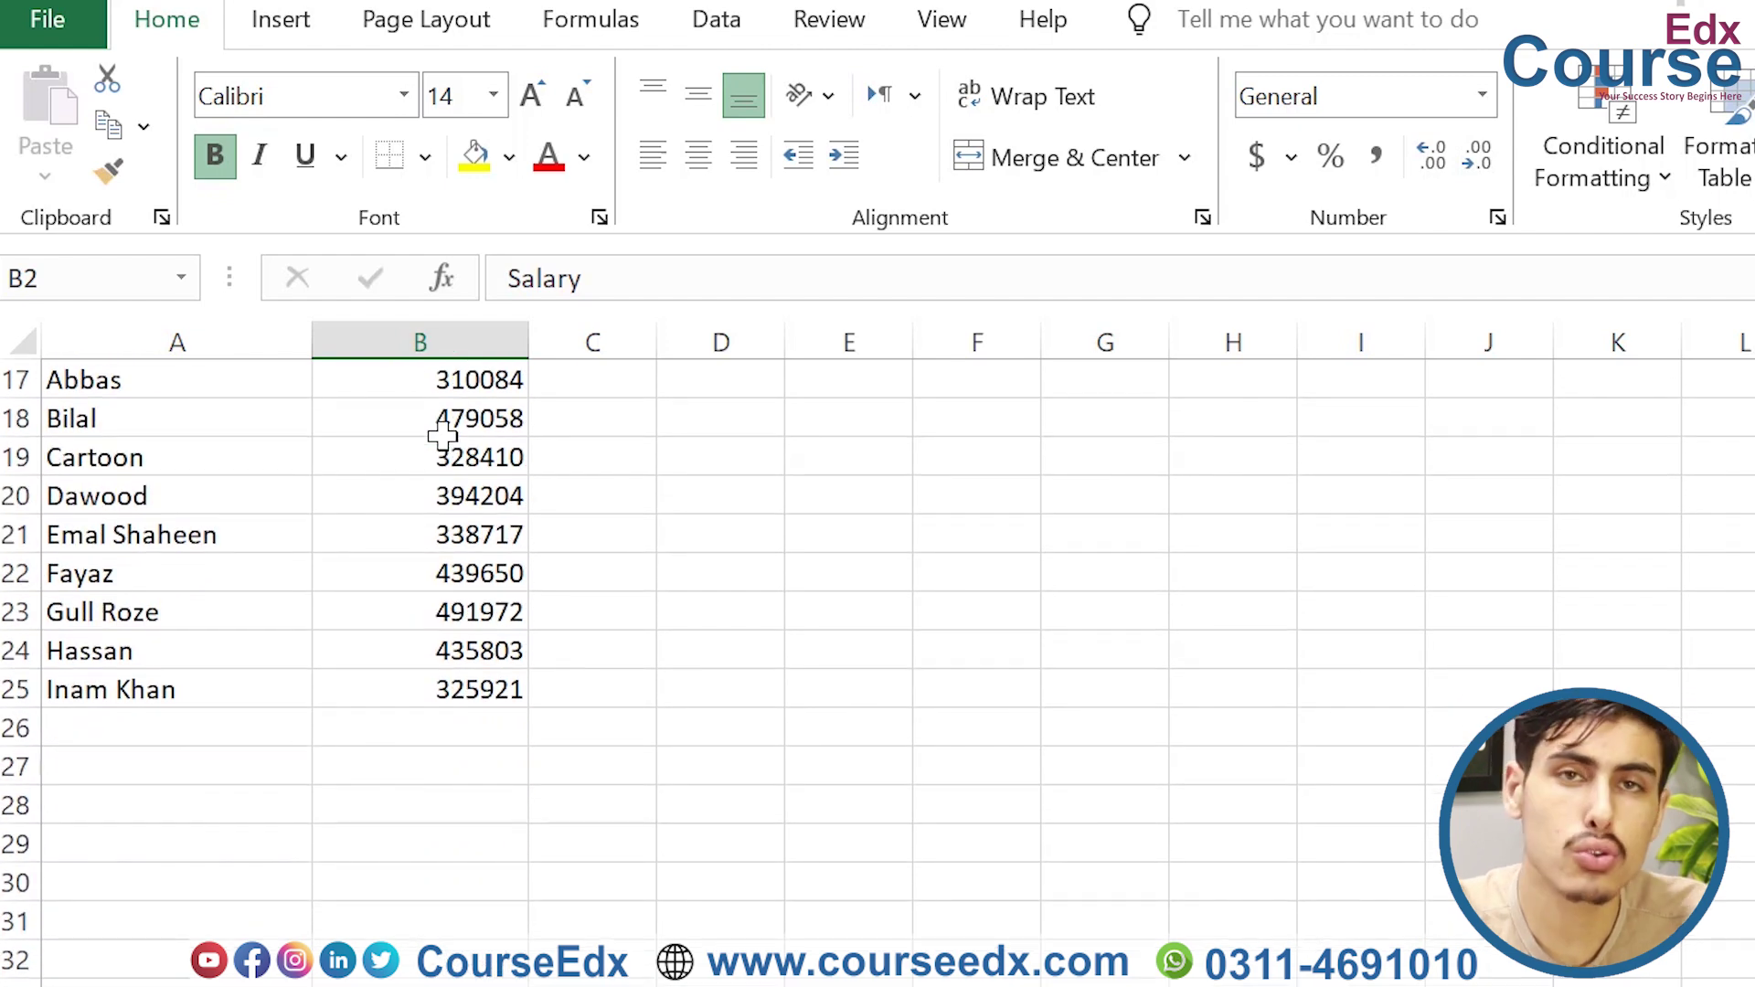
pyautogui.scroll(3, 442, 436)
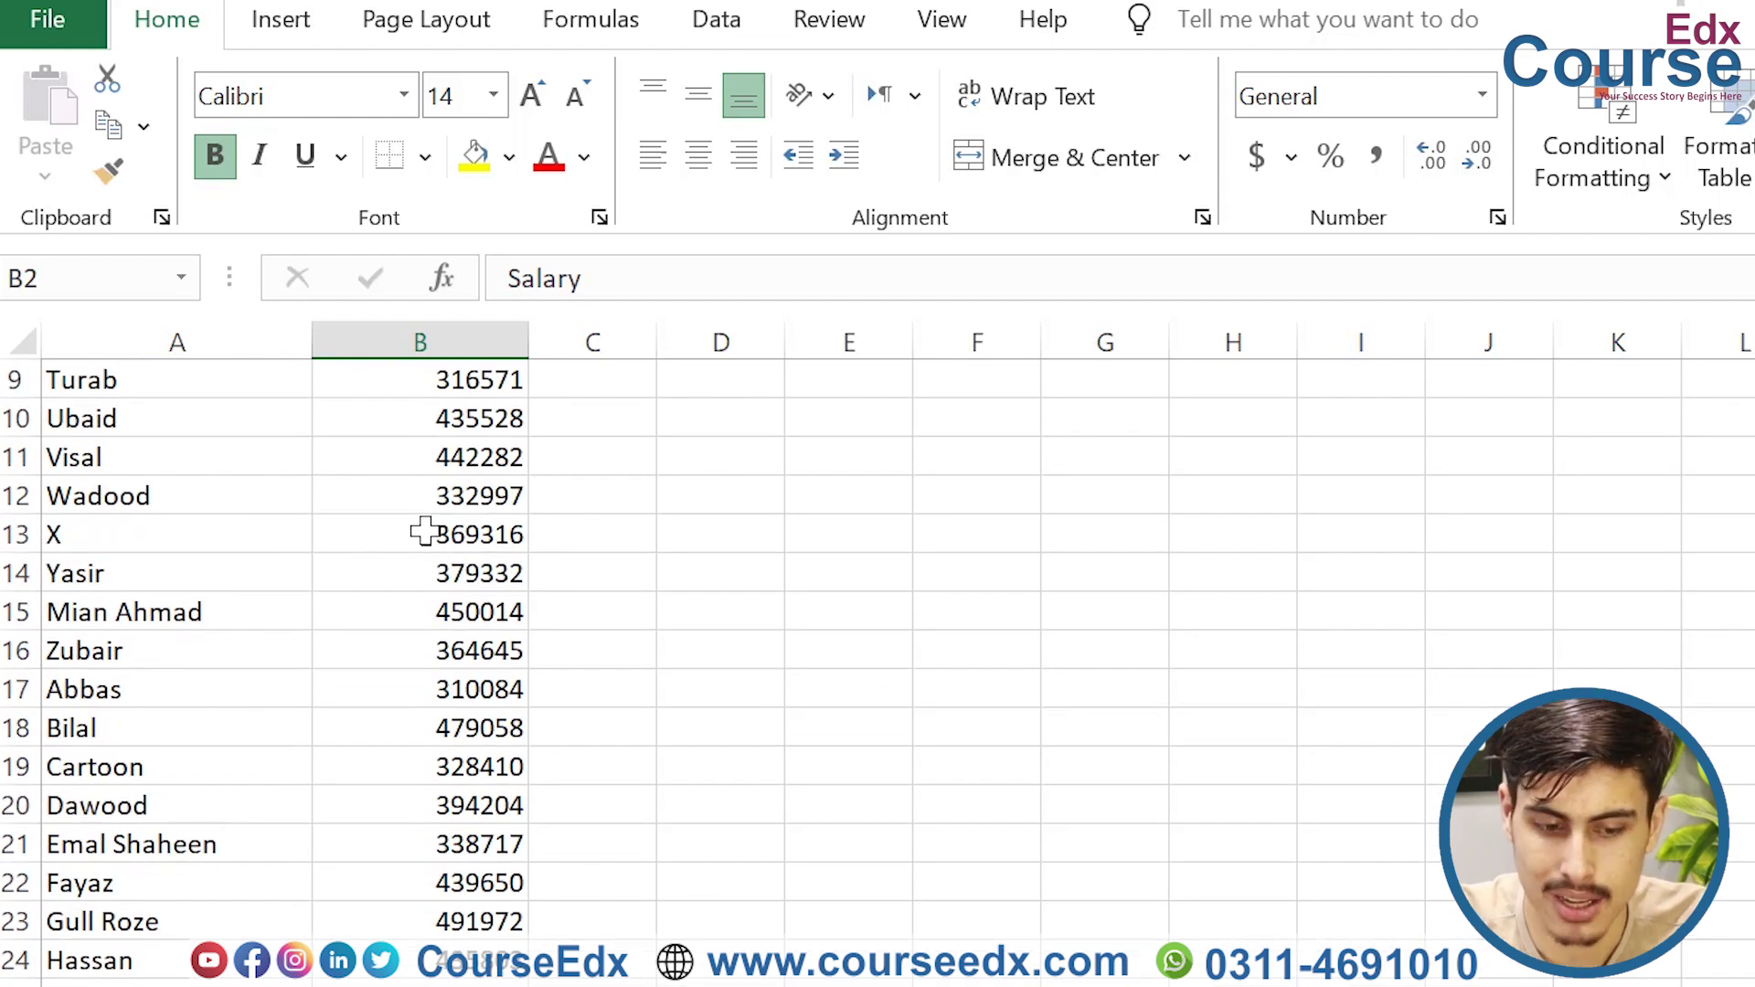
pyautogui.scroll(3, 439, 855)
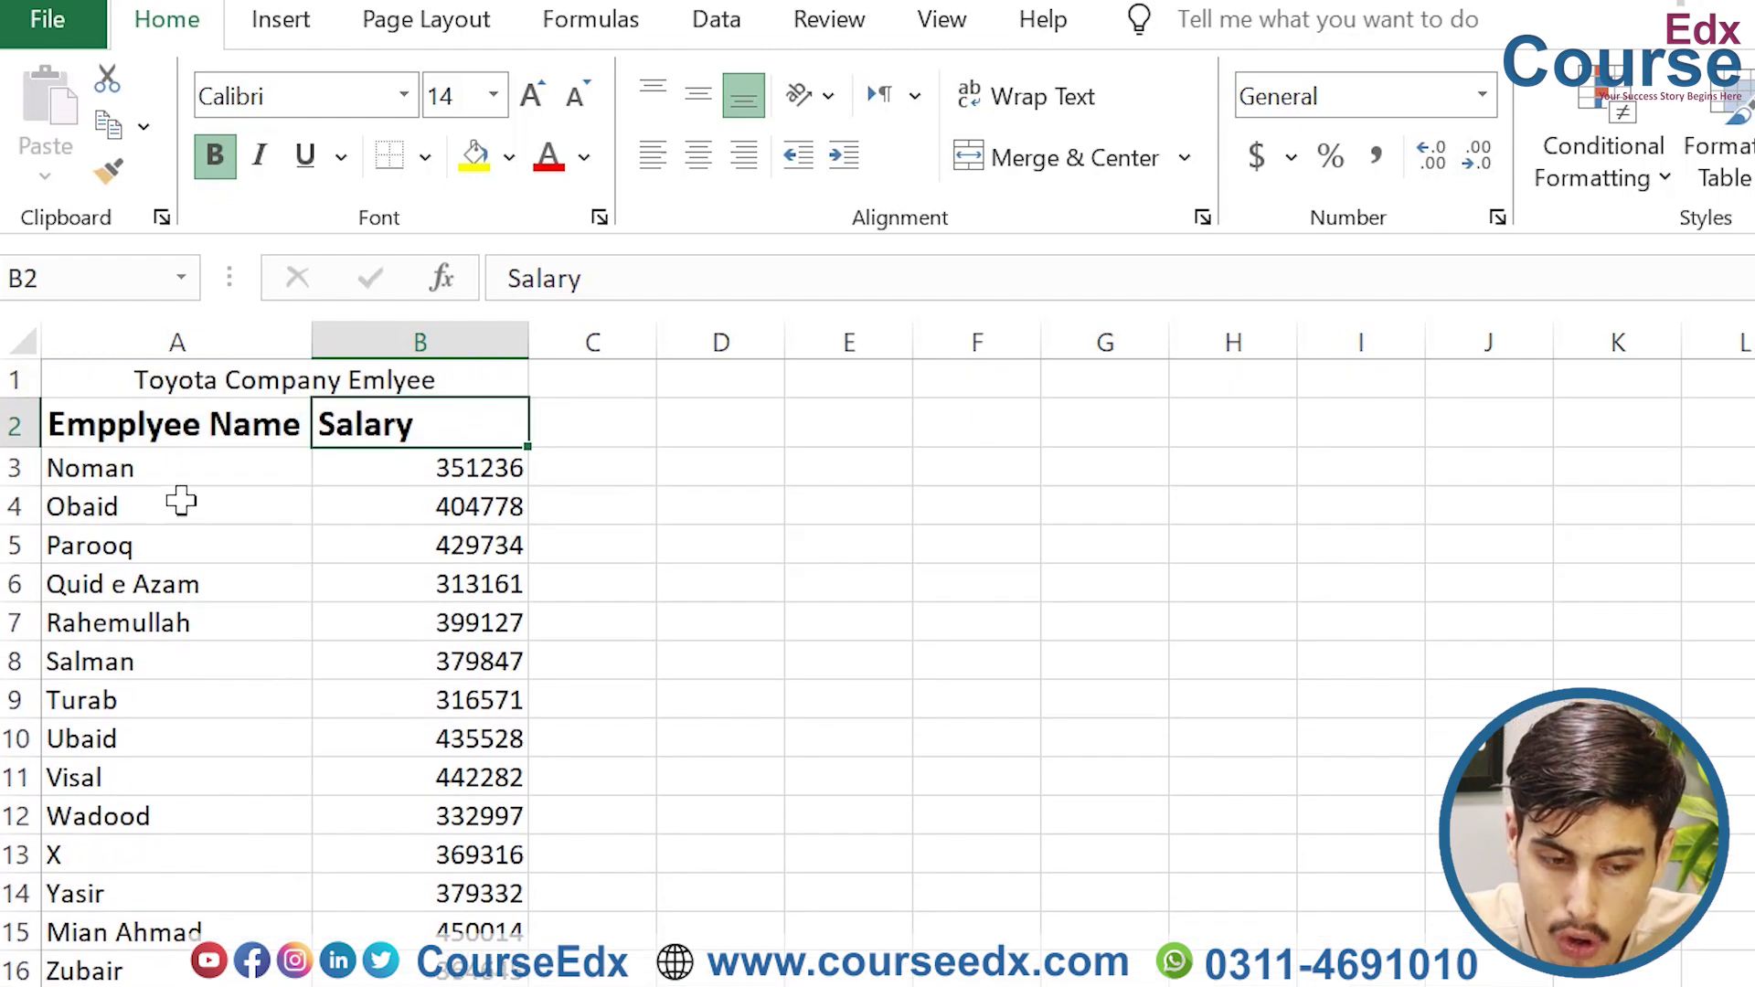
# Step: Apply all borders to the whole employee salary table, from the title in row 1 through row 25 of columns A and B
pyautogui.moveTo(189, 490); pyautogui.dragTo(353, 667)
pyautogui.moveTo(146, 381); pyautogui.dragTo(347, 982)
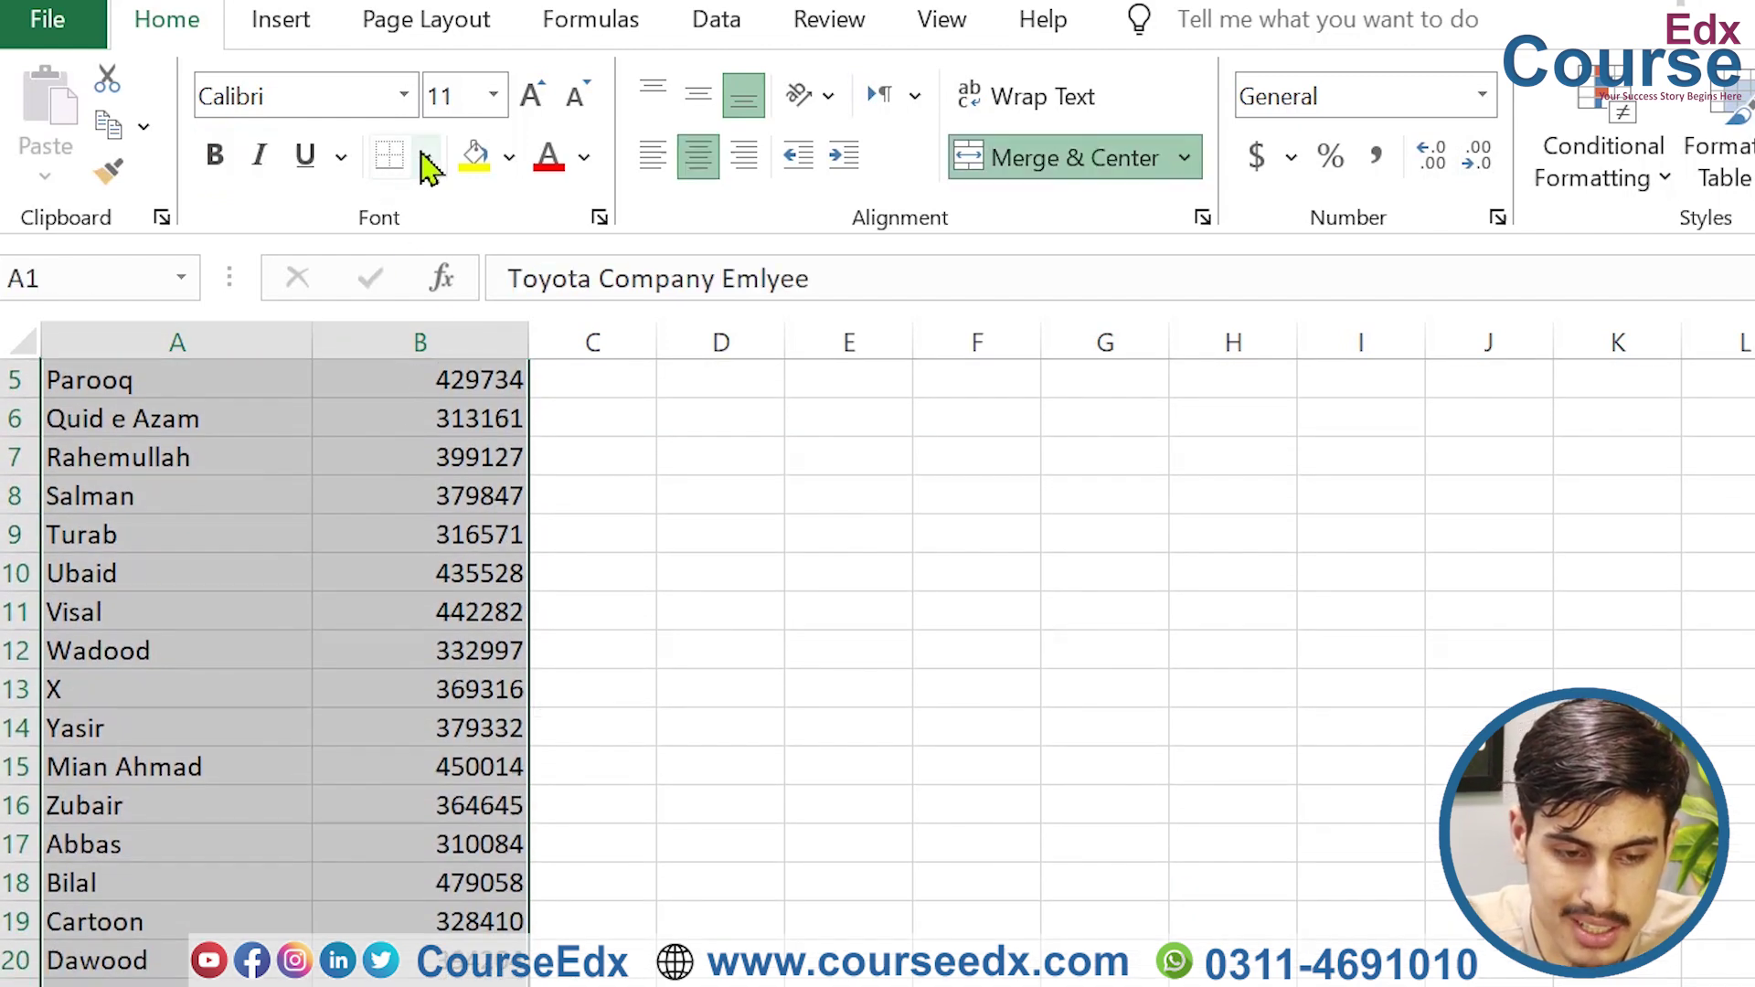
pyautogui.click(425, 157)
pyautogui.click(419, 514)
pyautogui.scroll(2, 424, 521)
pyautogui.scroll(-8, 424, 526)
pyautogui.scroll(5, 422, 529)
pyautogui.scroll(3, 422, 529)
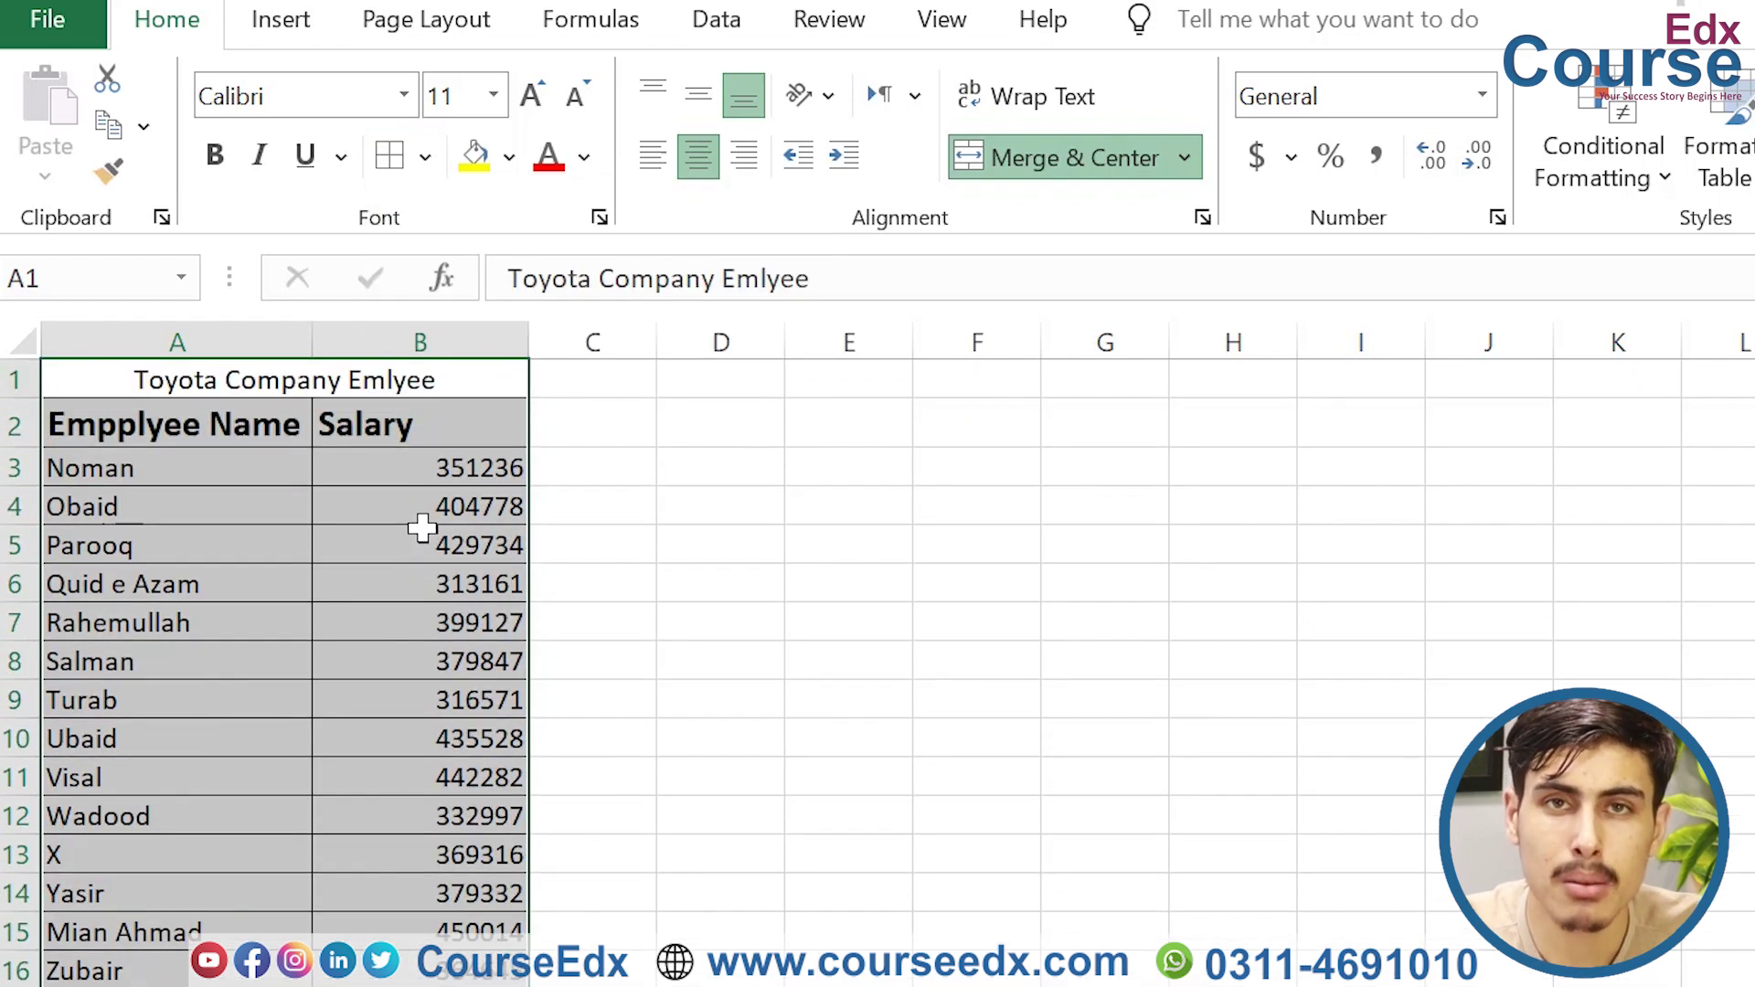
# Step: Enter the label "Total Salary=" in cell A26, directly below the last employee
pyautogui.scroll(-3, 422, 528)
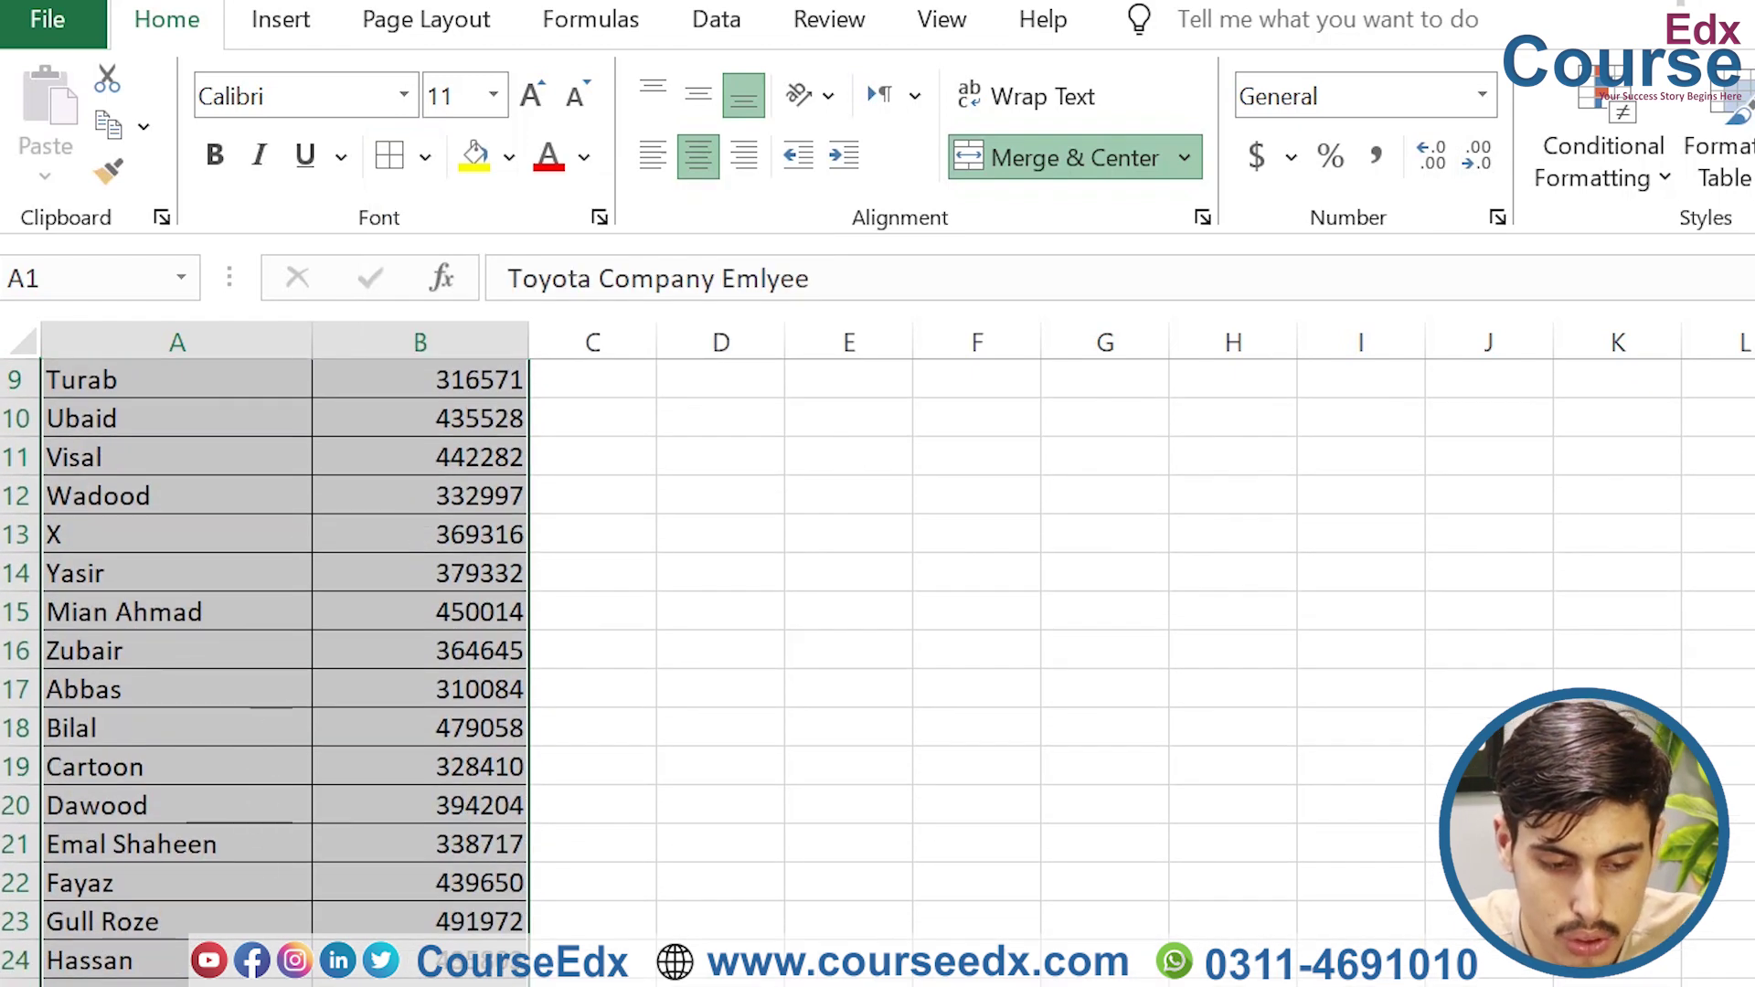
pyautogui.click(228, 986)
pyautogui.write('Tot')
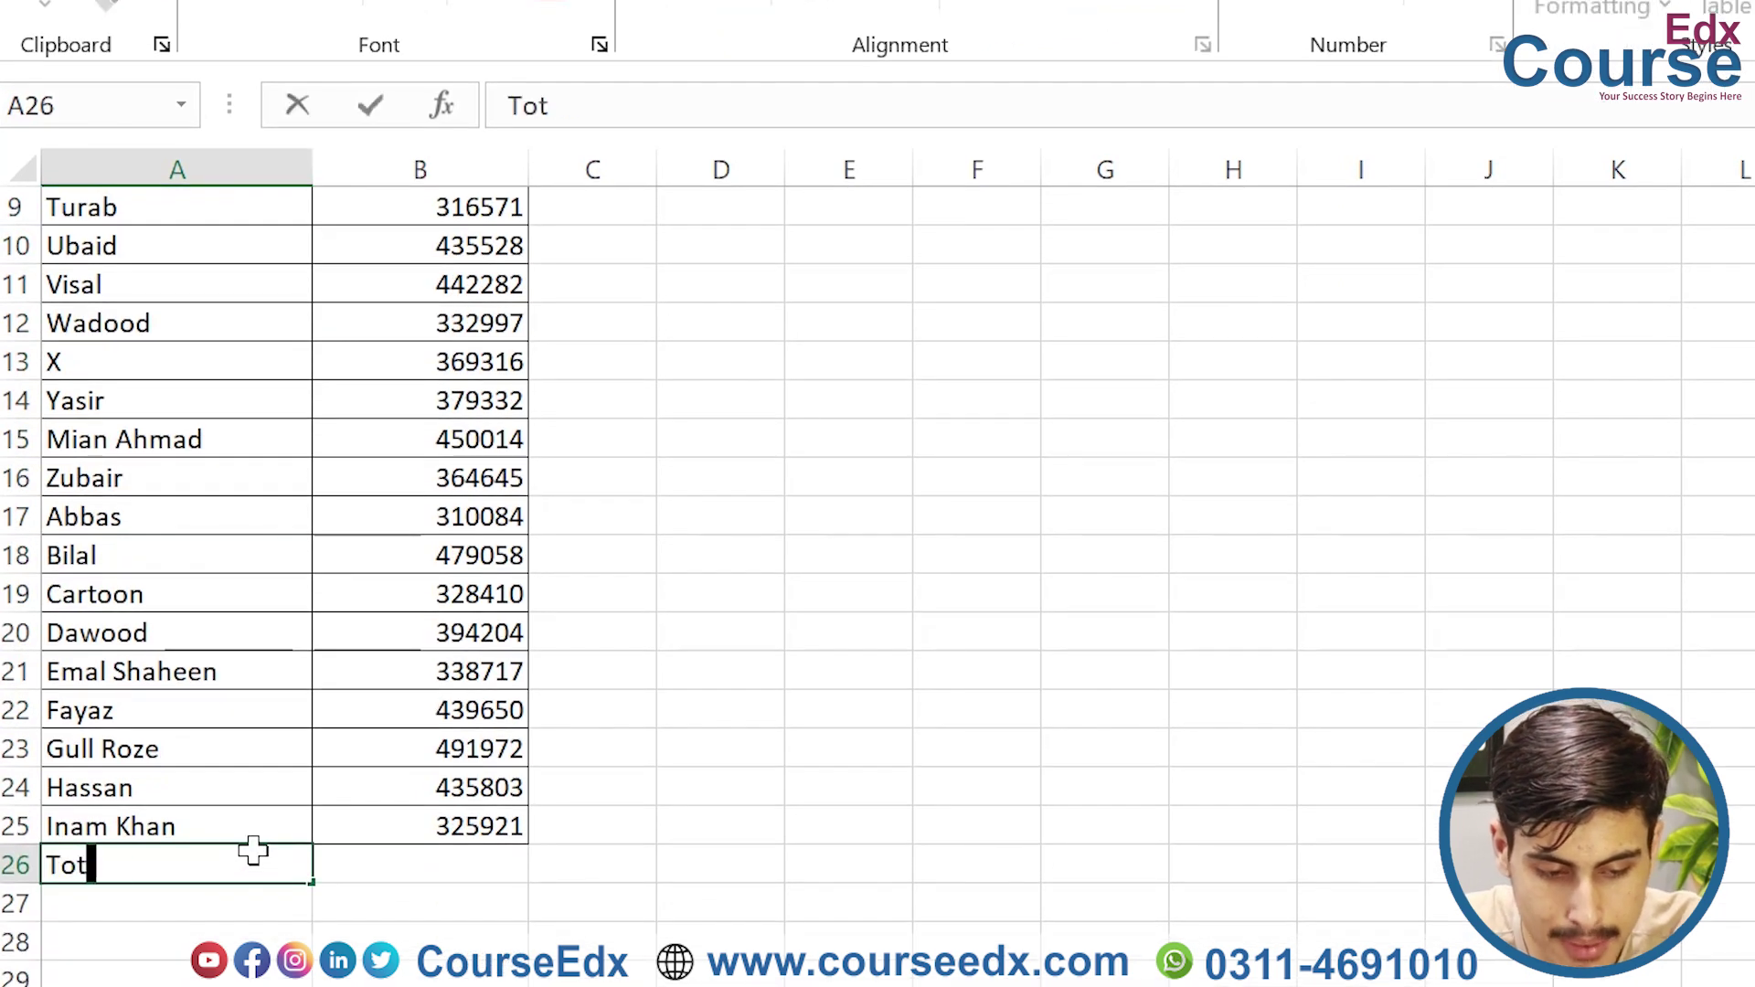
pyautogui.write('al Sar')
pyautogui.press('BackSpace')
pyautogui.press('BackSpace')
pyautogui.write('a')
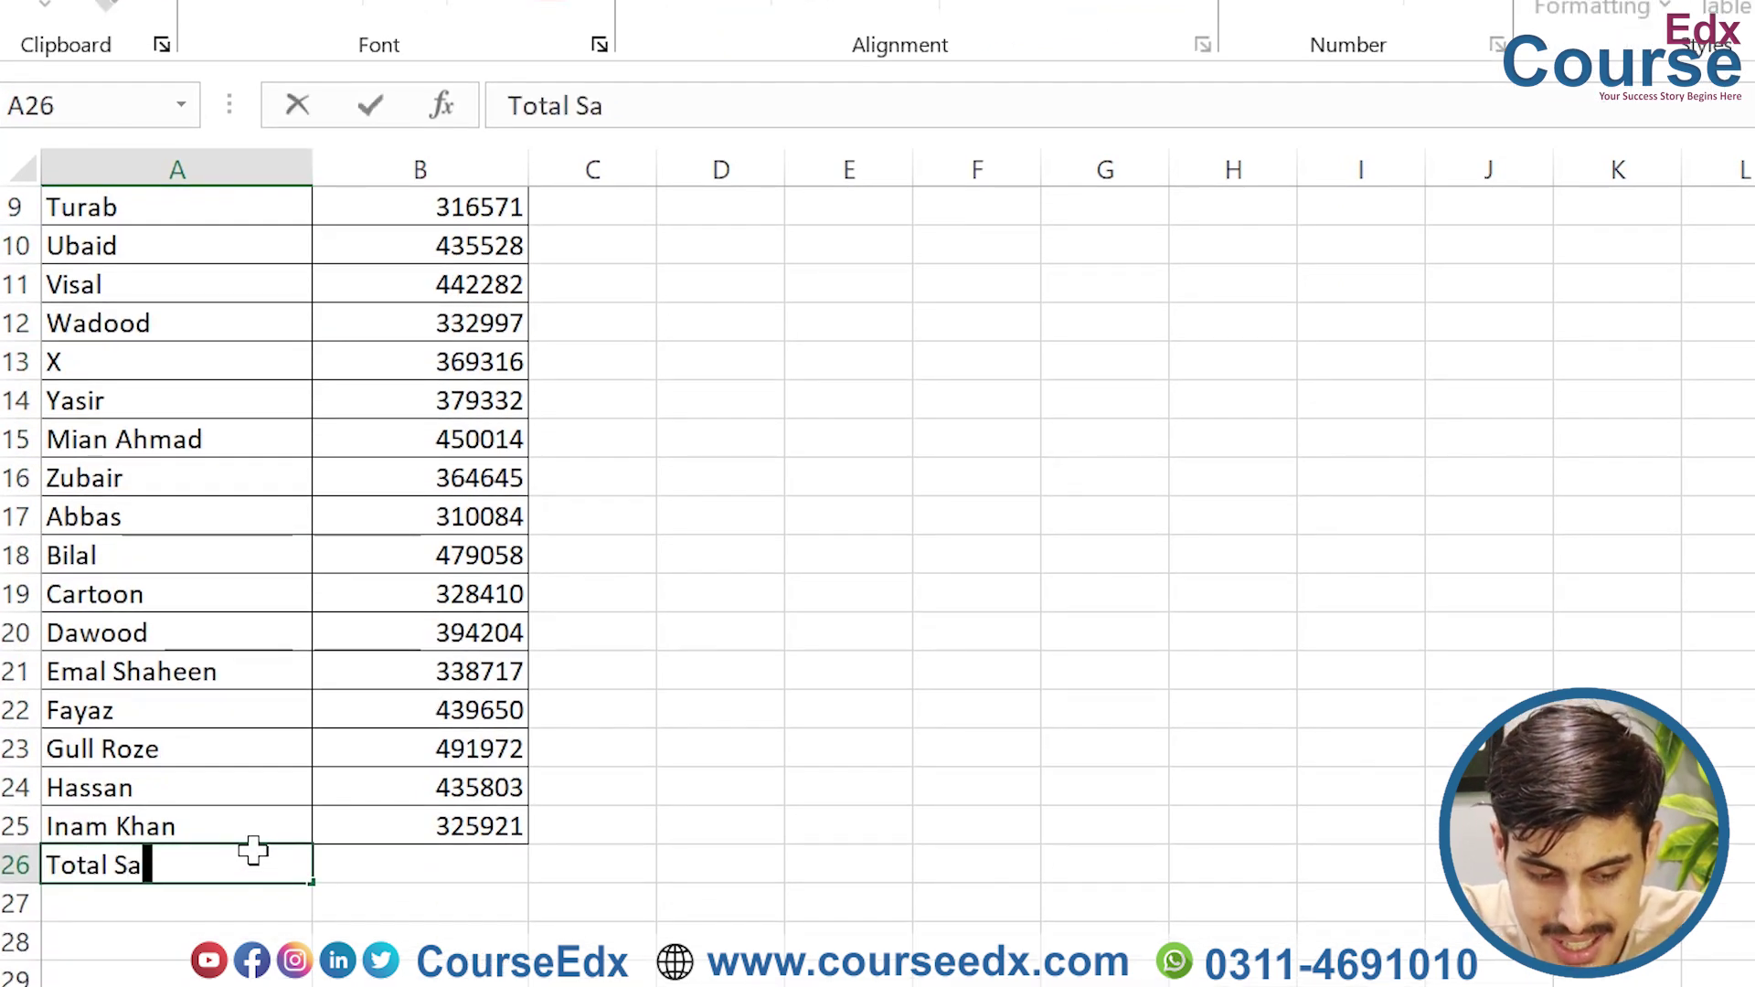
pyautogui.write('lary')
pyautogui.press('BackSpace')
pyautogui.press('BackSpace')
pyautogui.write('ary')
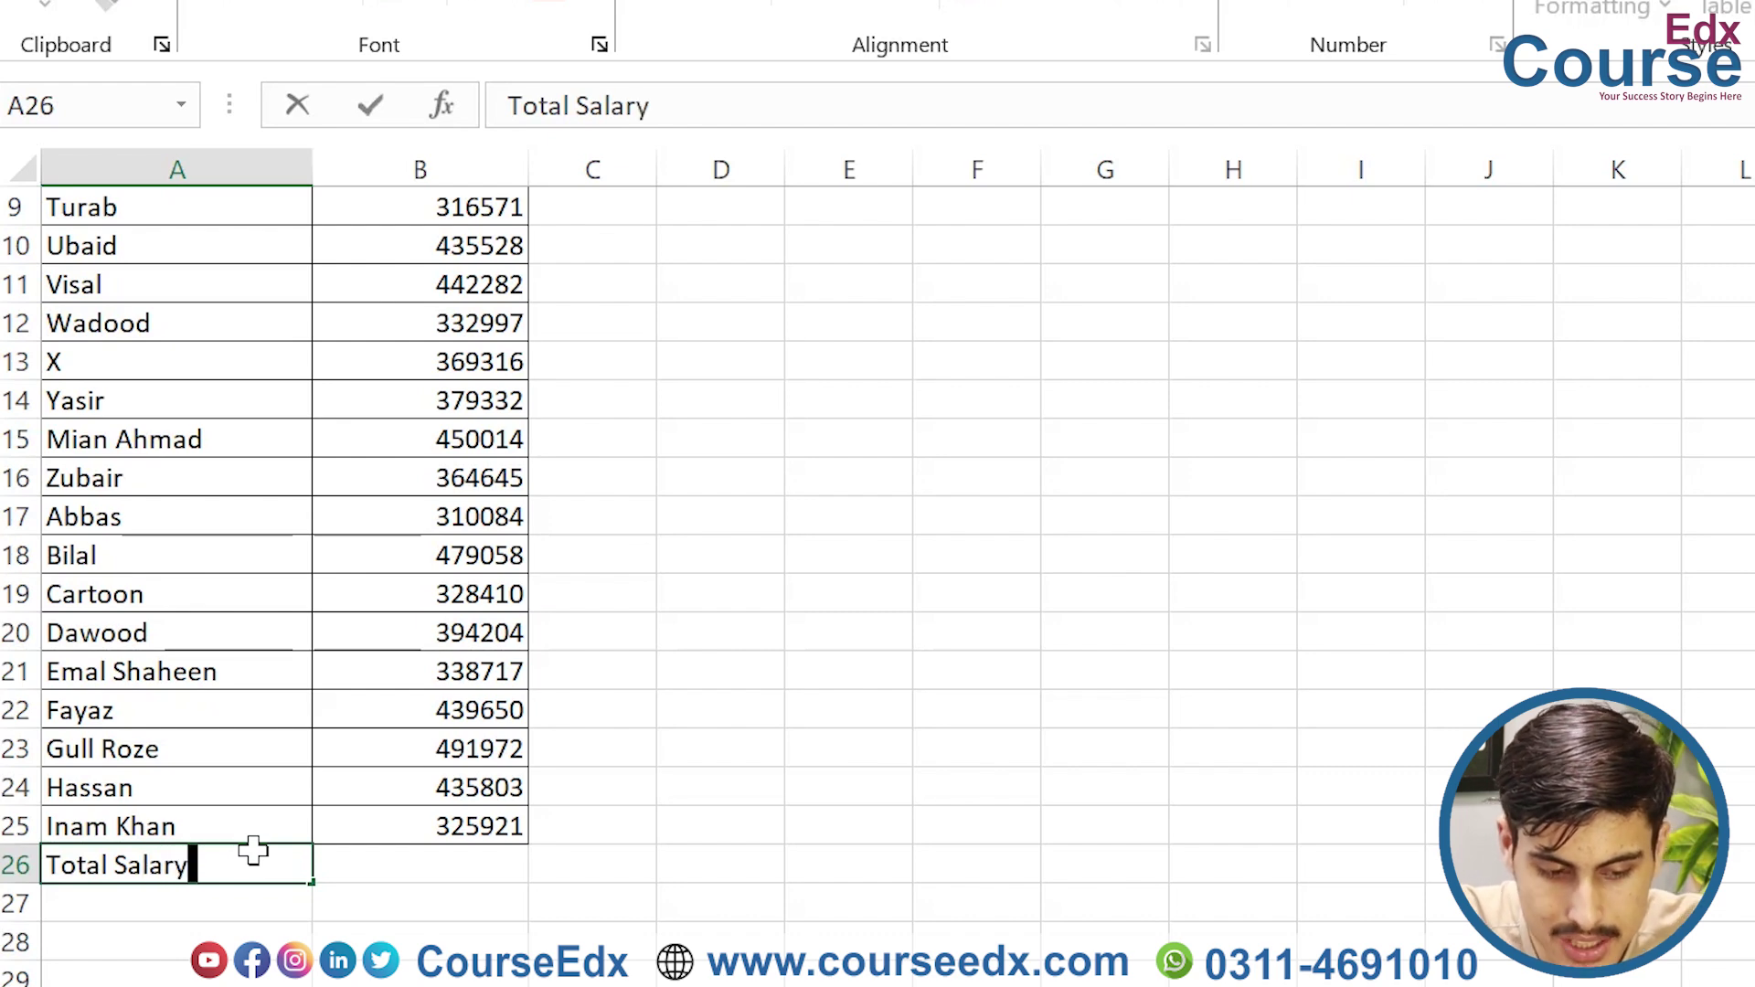
pyautogui.write('=')
pyautogui.press('Tab')
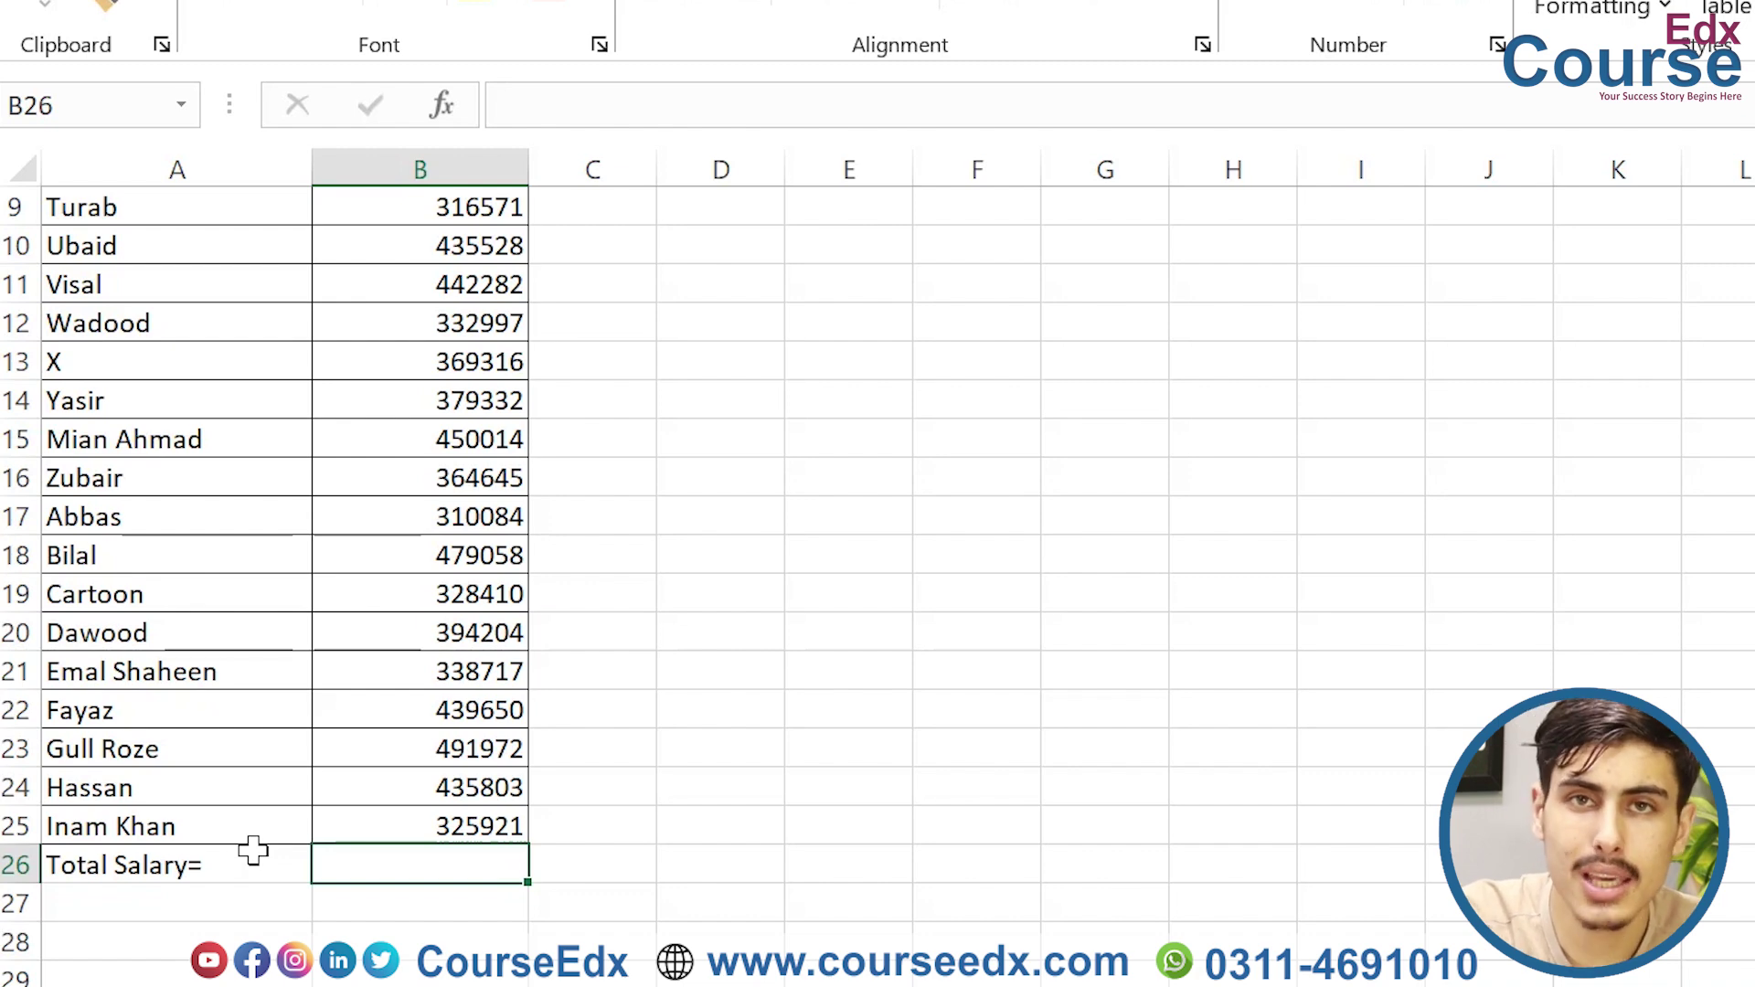
# Step: Calculate the total salary in cell B26 with the SUM function over B3:B25
pyautogui.write('=')
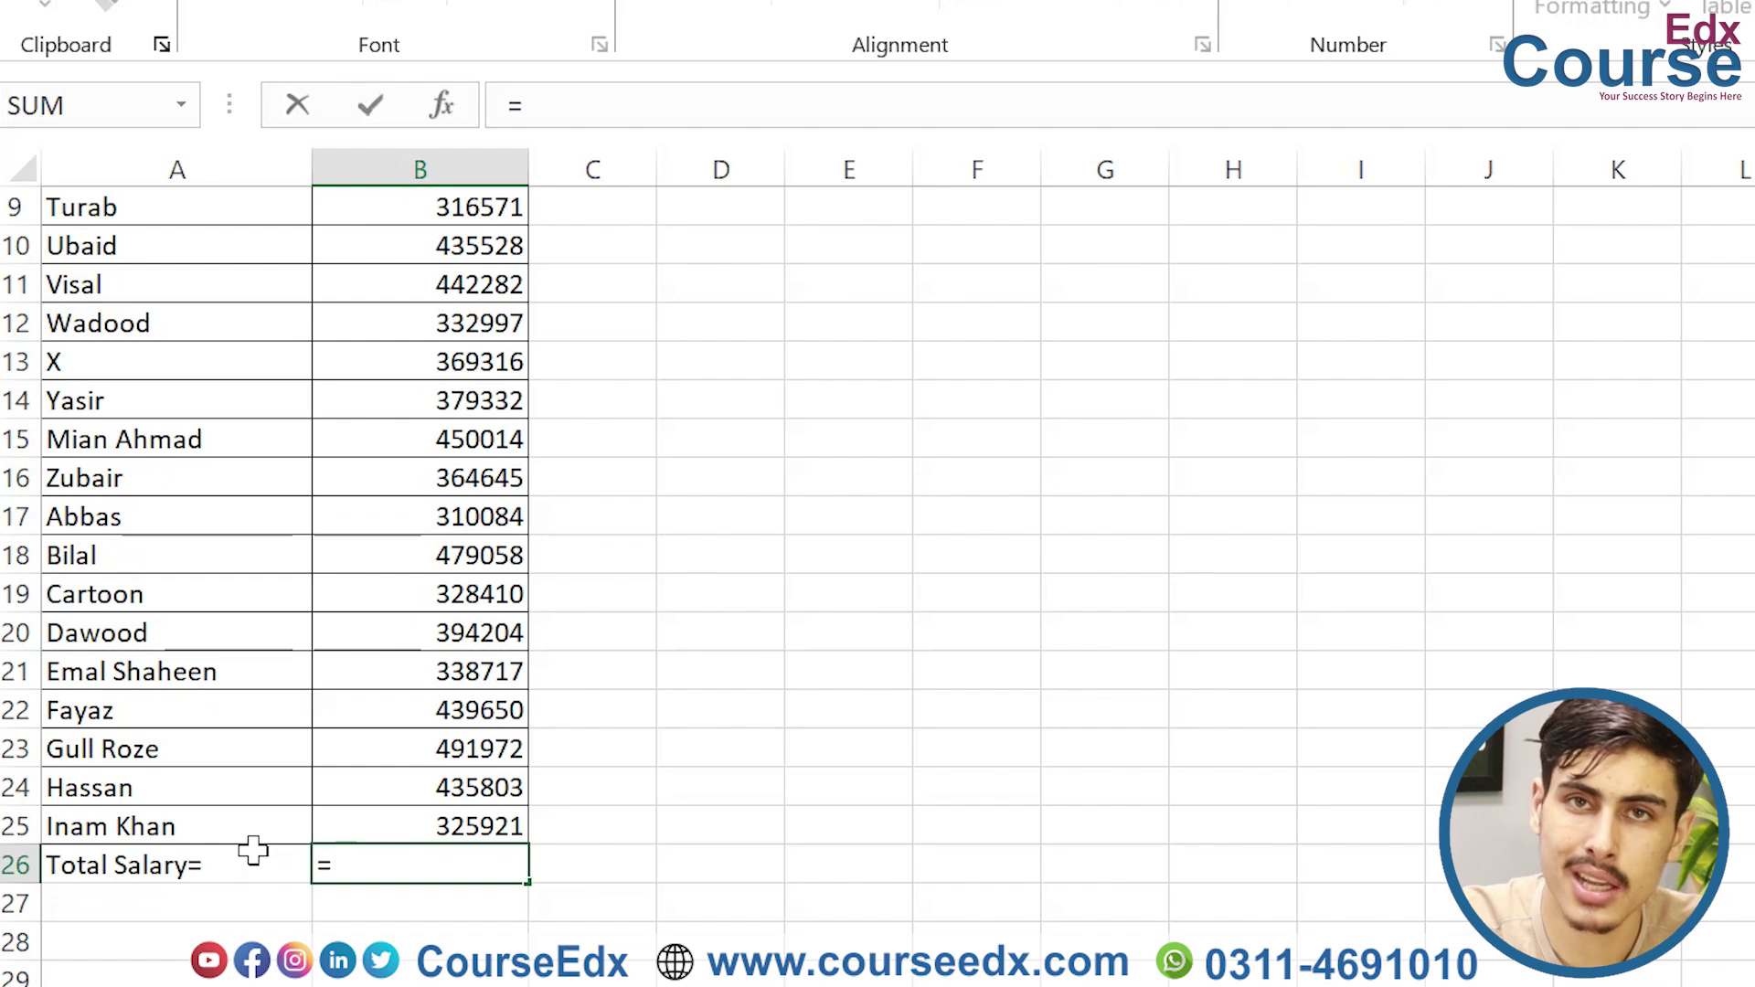
pyautogui.write('s')
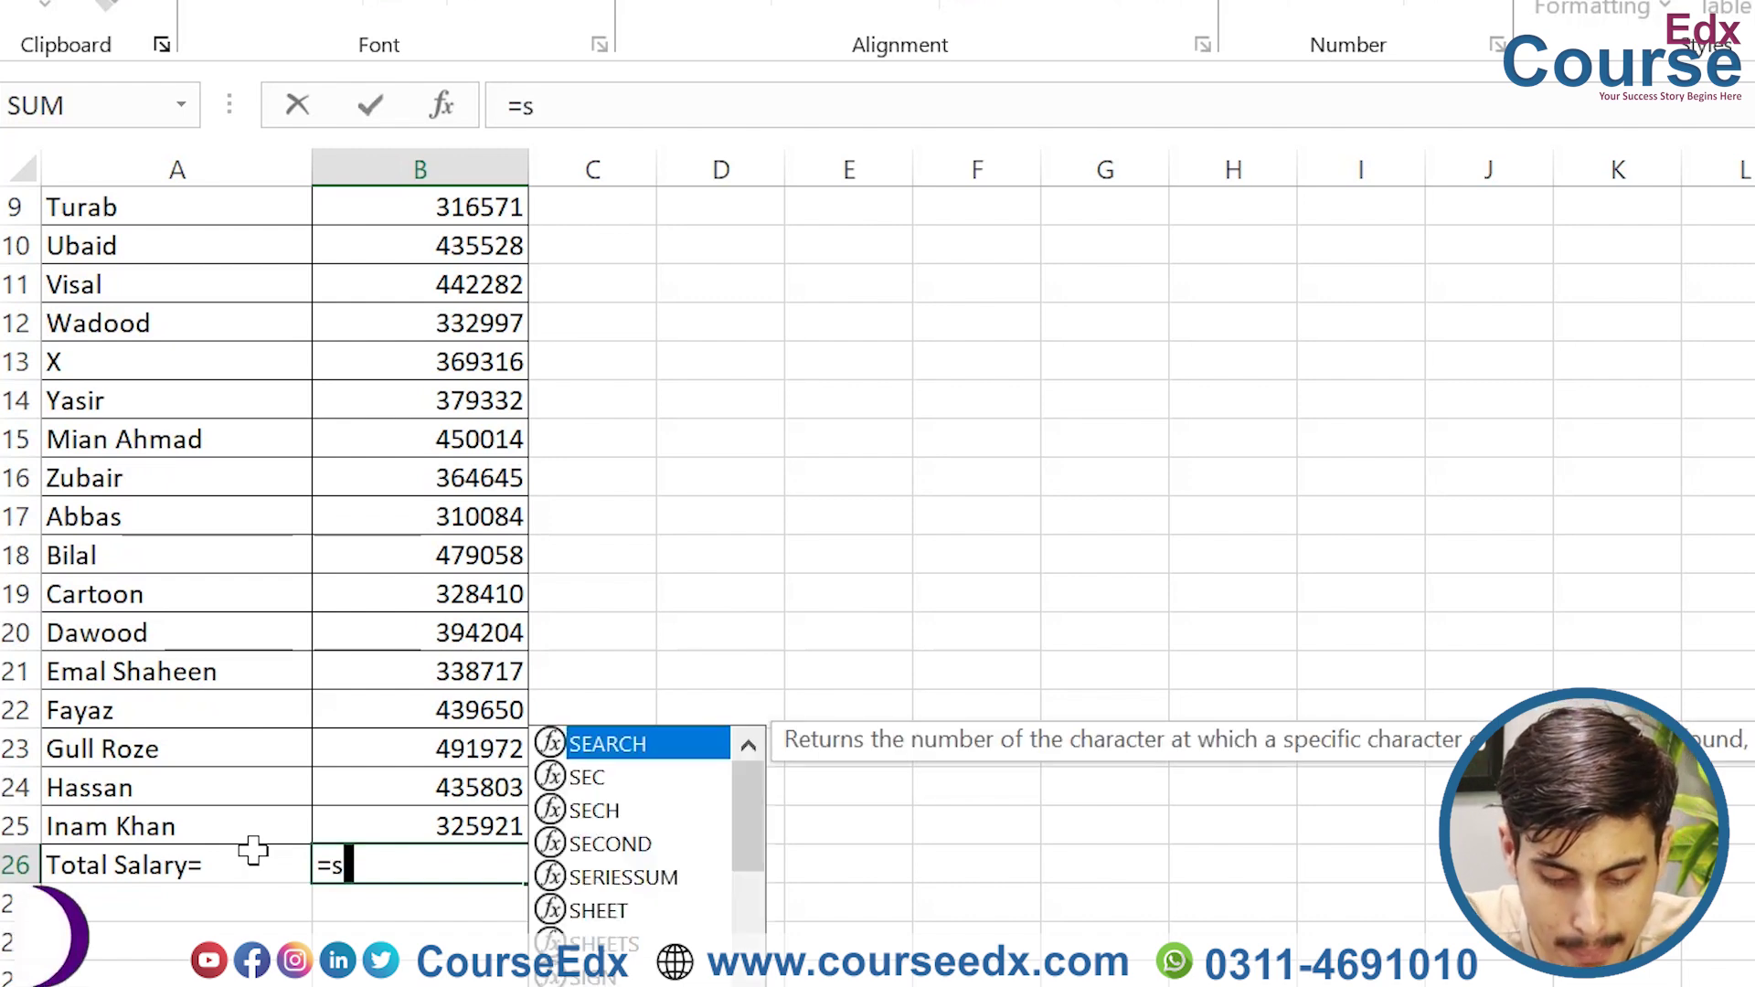
pyautogui.write('um')
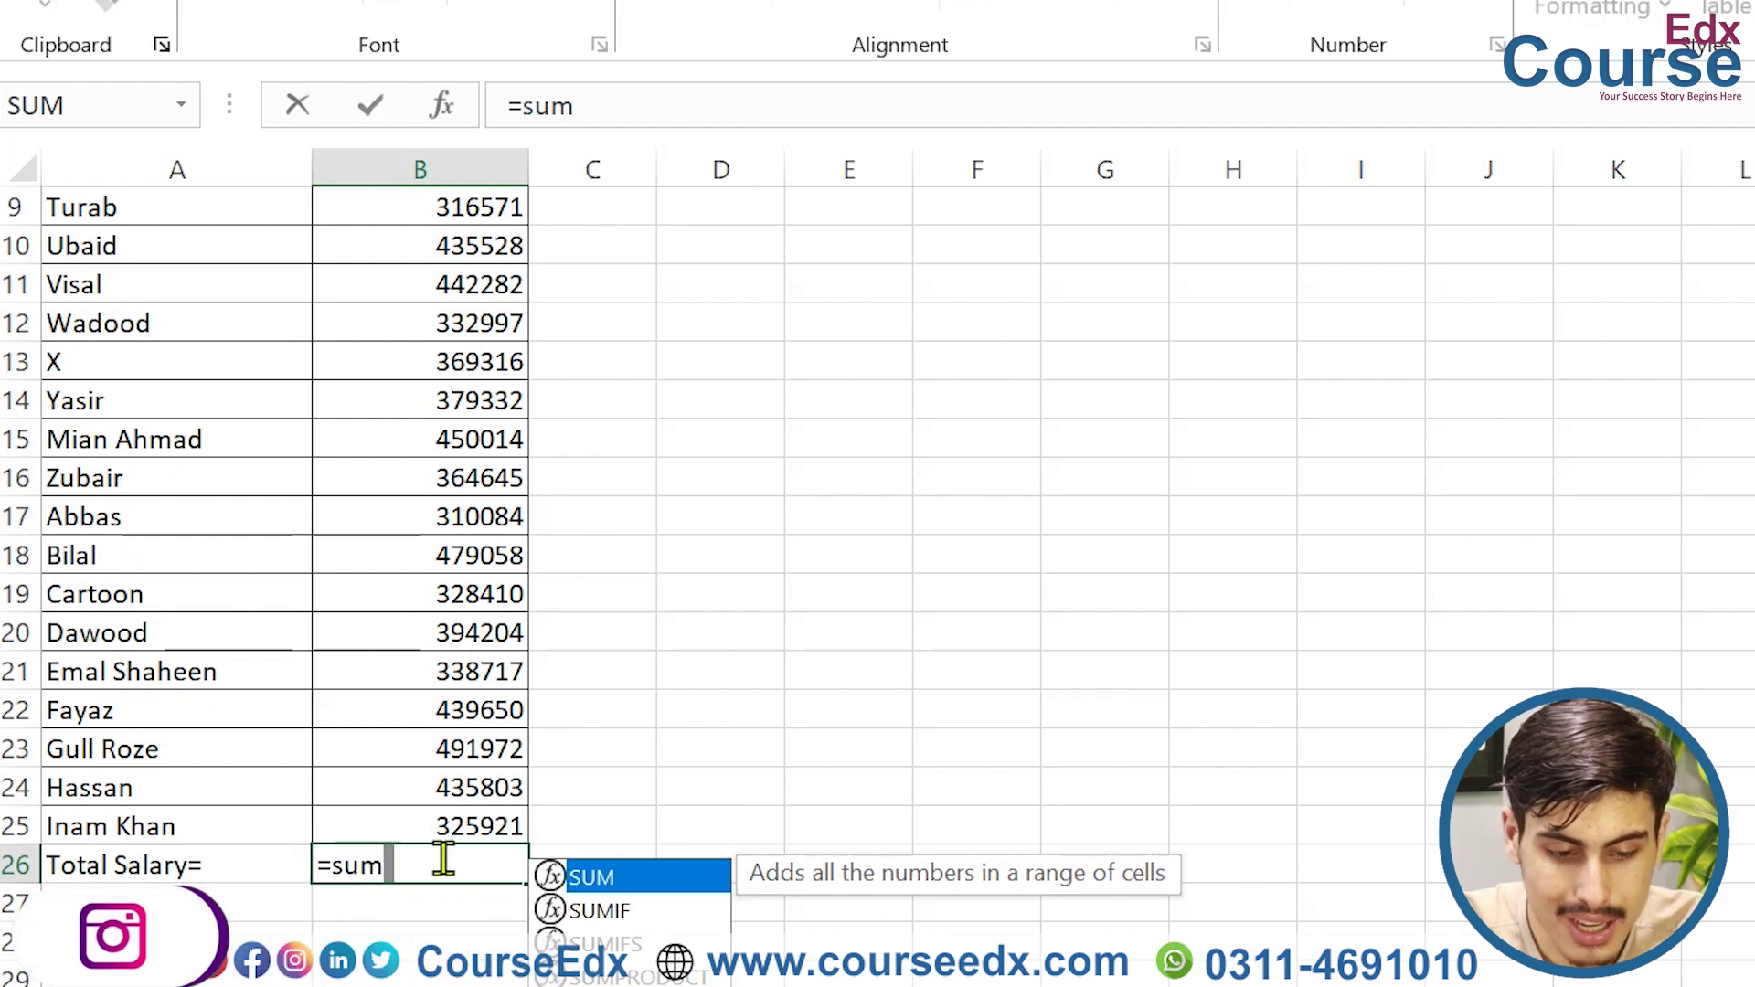
pyautogui.press('Tab')
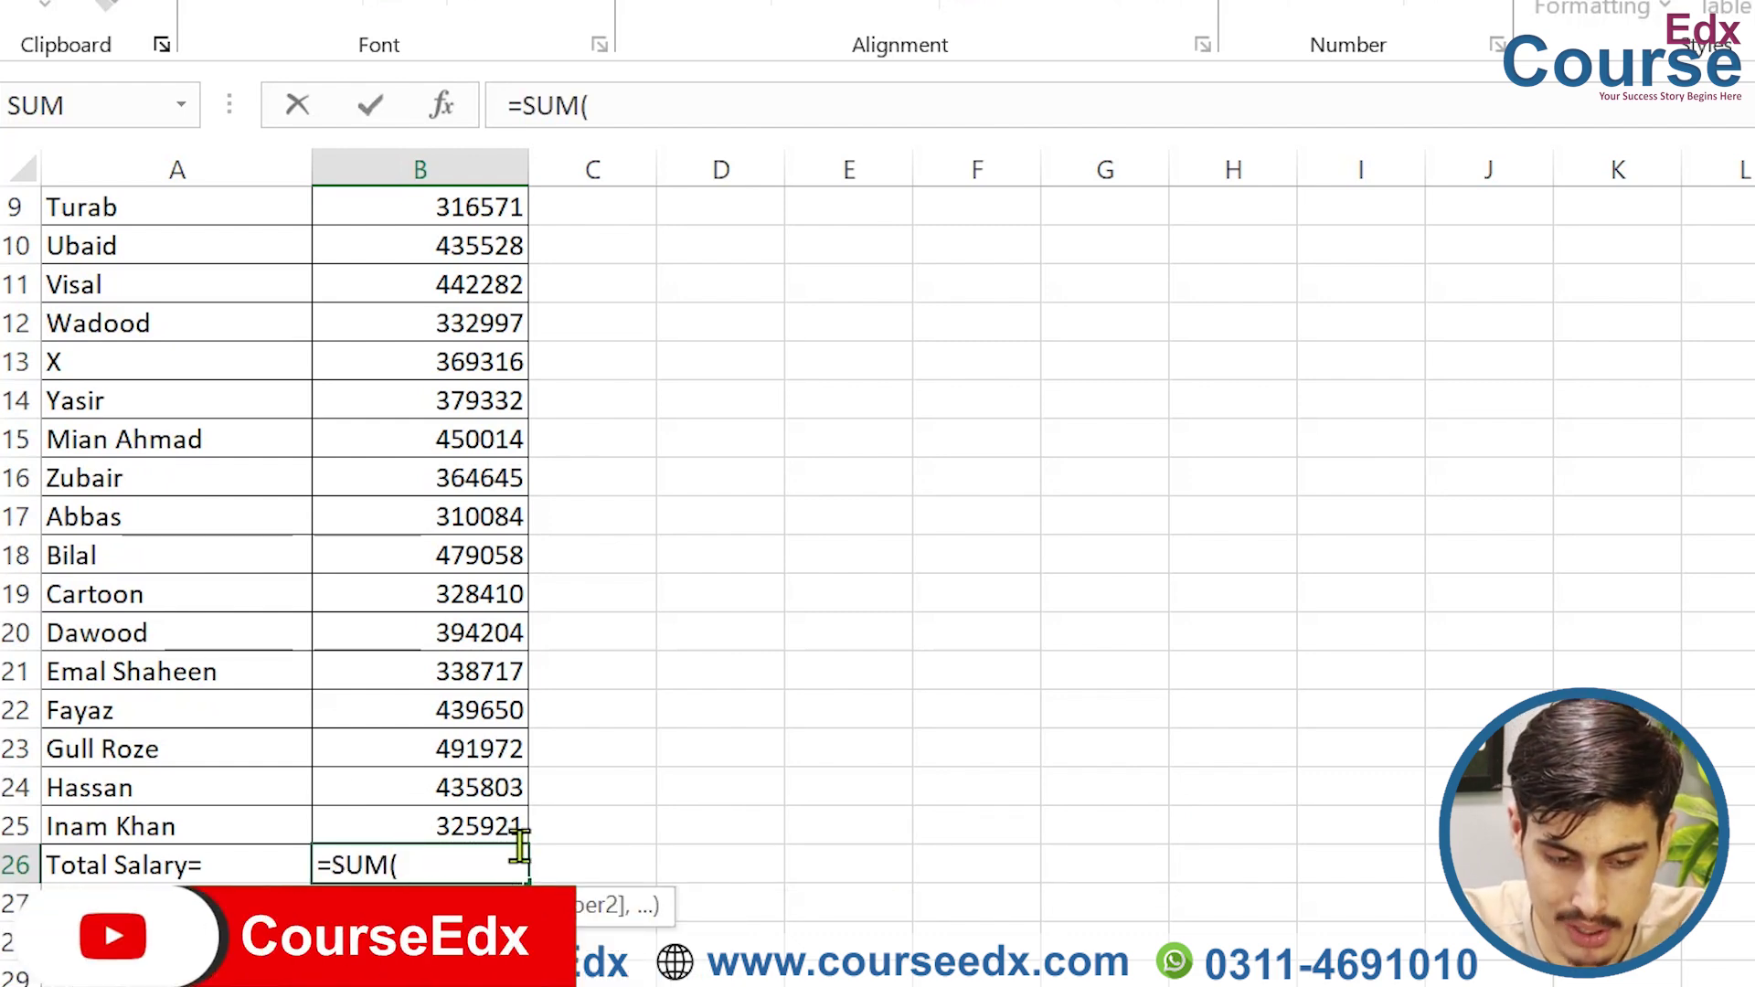
pyautogui.moveTo(448, 832); pyautogui.dragTo(437, 296)
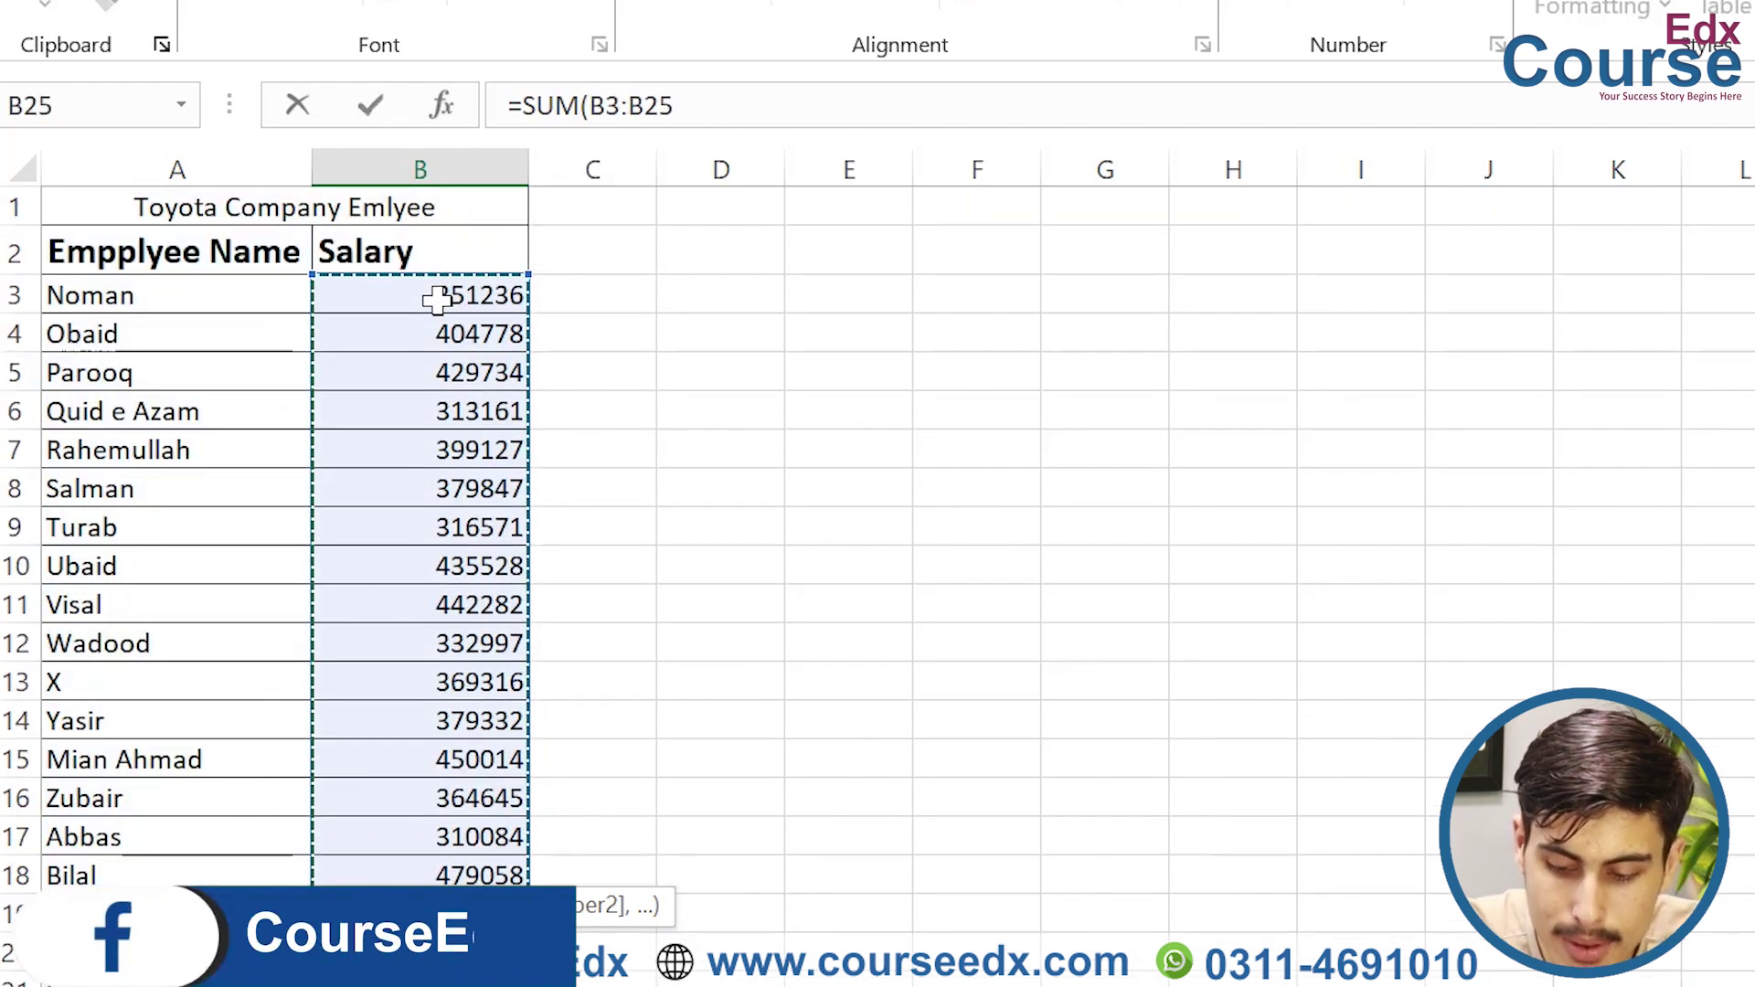
pyautogui.press('Return')
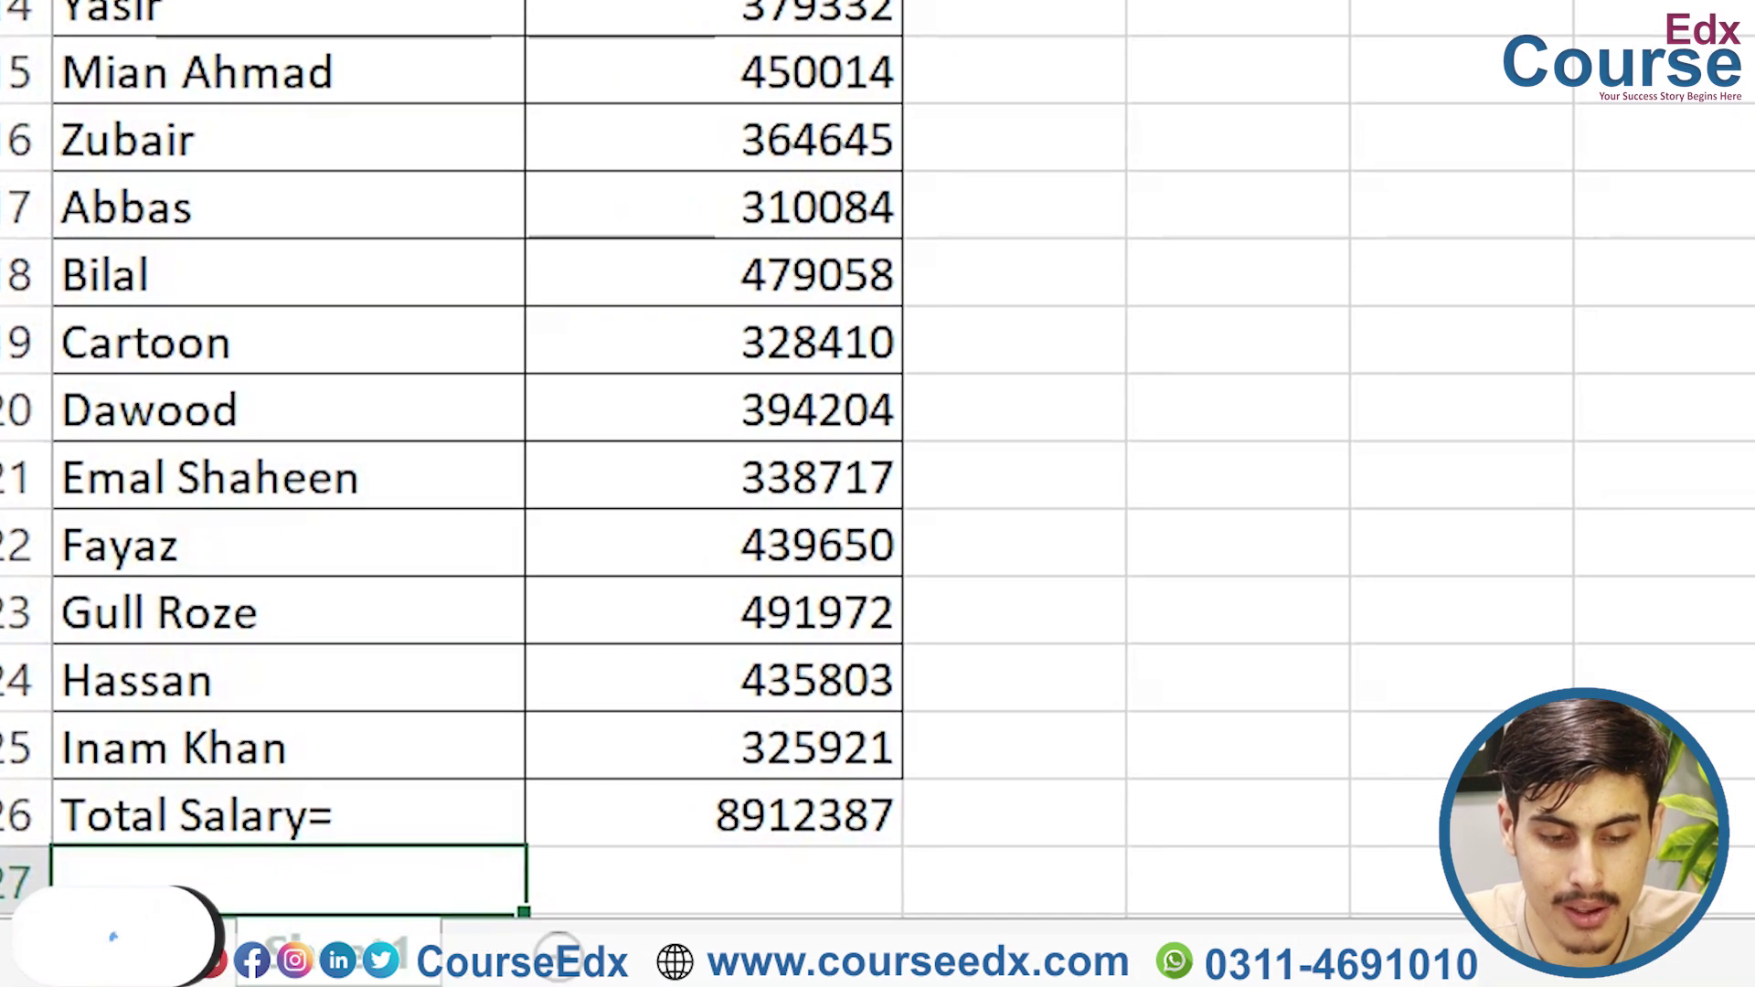
# Step: Format the total row A26:B26 with a yellow fill and larger, bold red text
pyautogui.moveTo(679, 826); pyautogui.dragTo(396, 821)
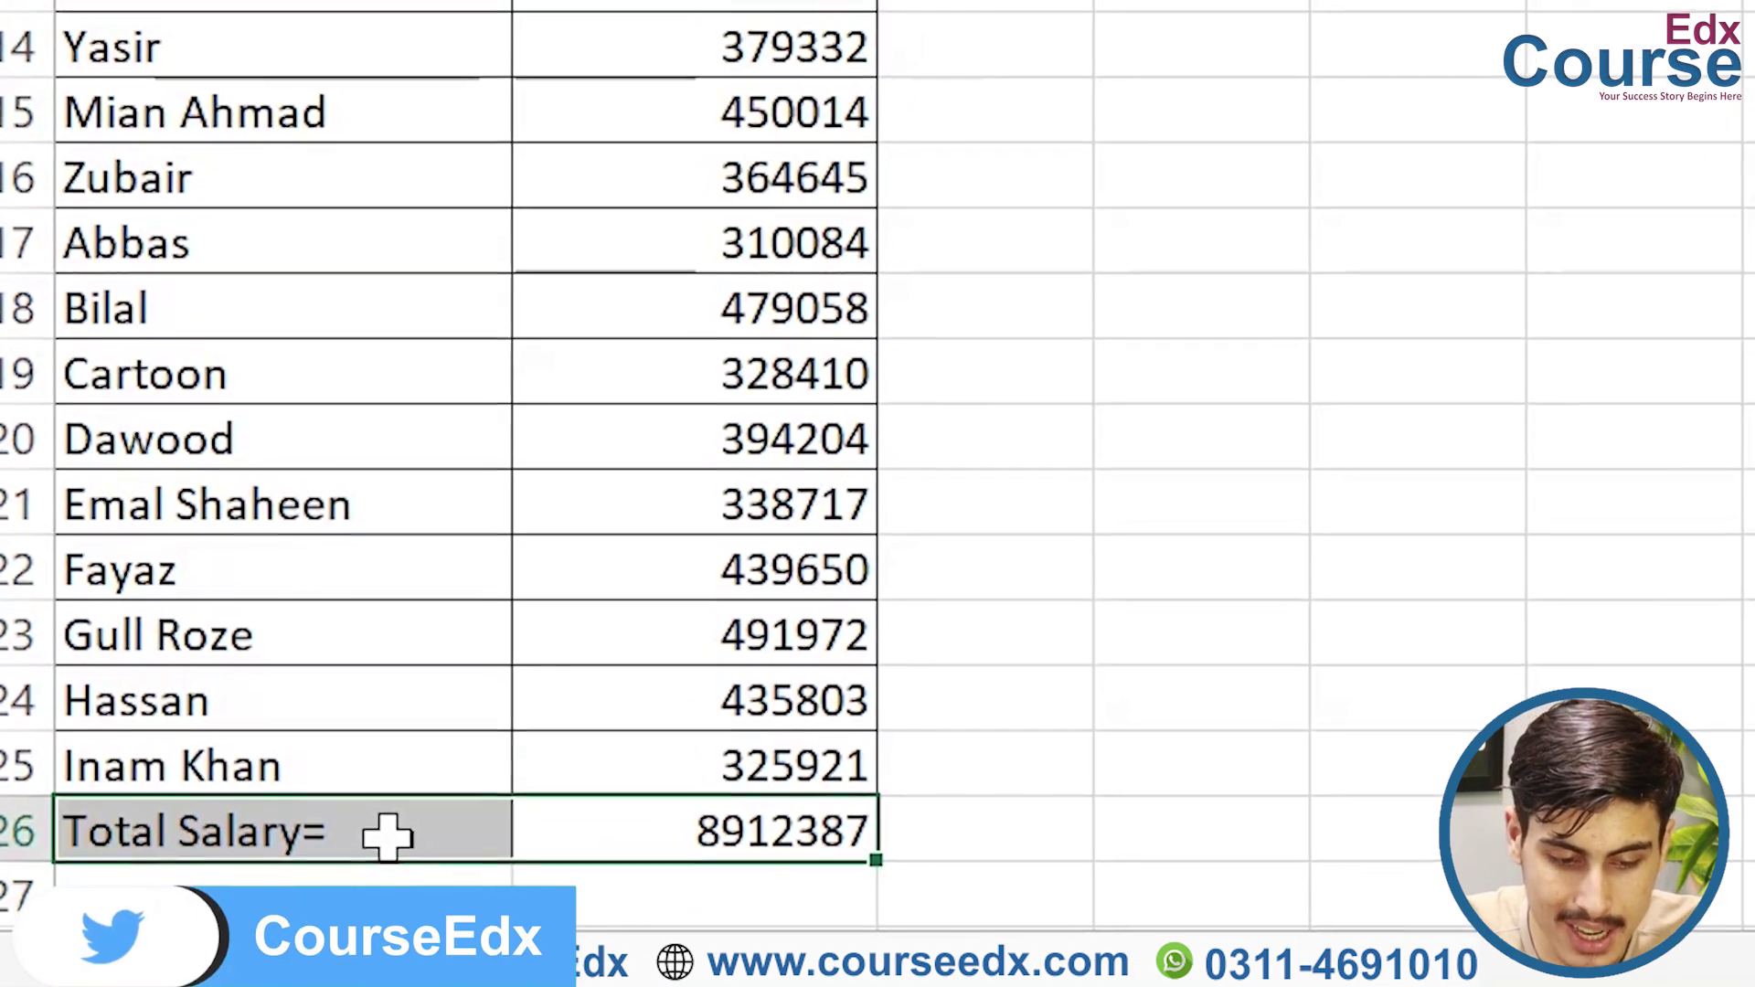
pyautogui.click(393, 2)
pyautogui.click(467, 1)
pyautogui.hotkey('ctrl', 'b')
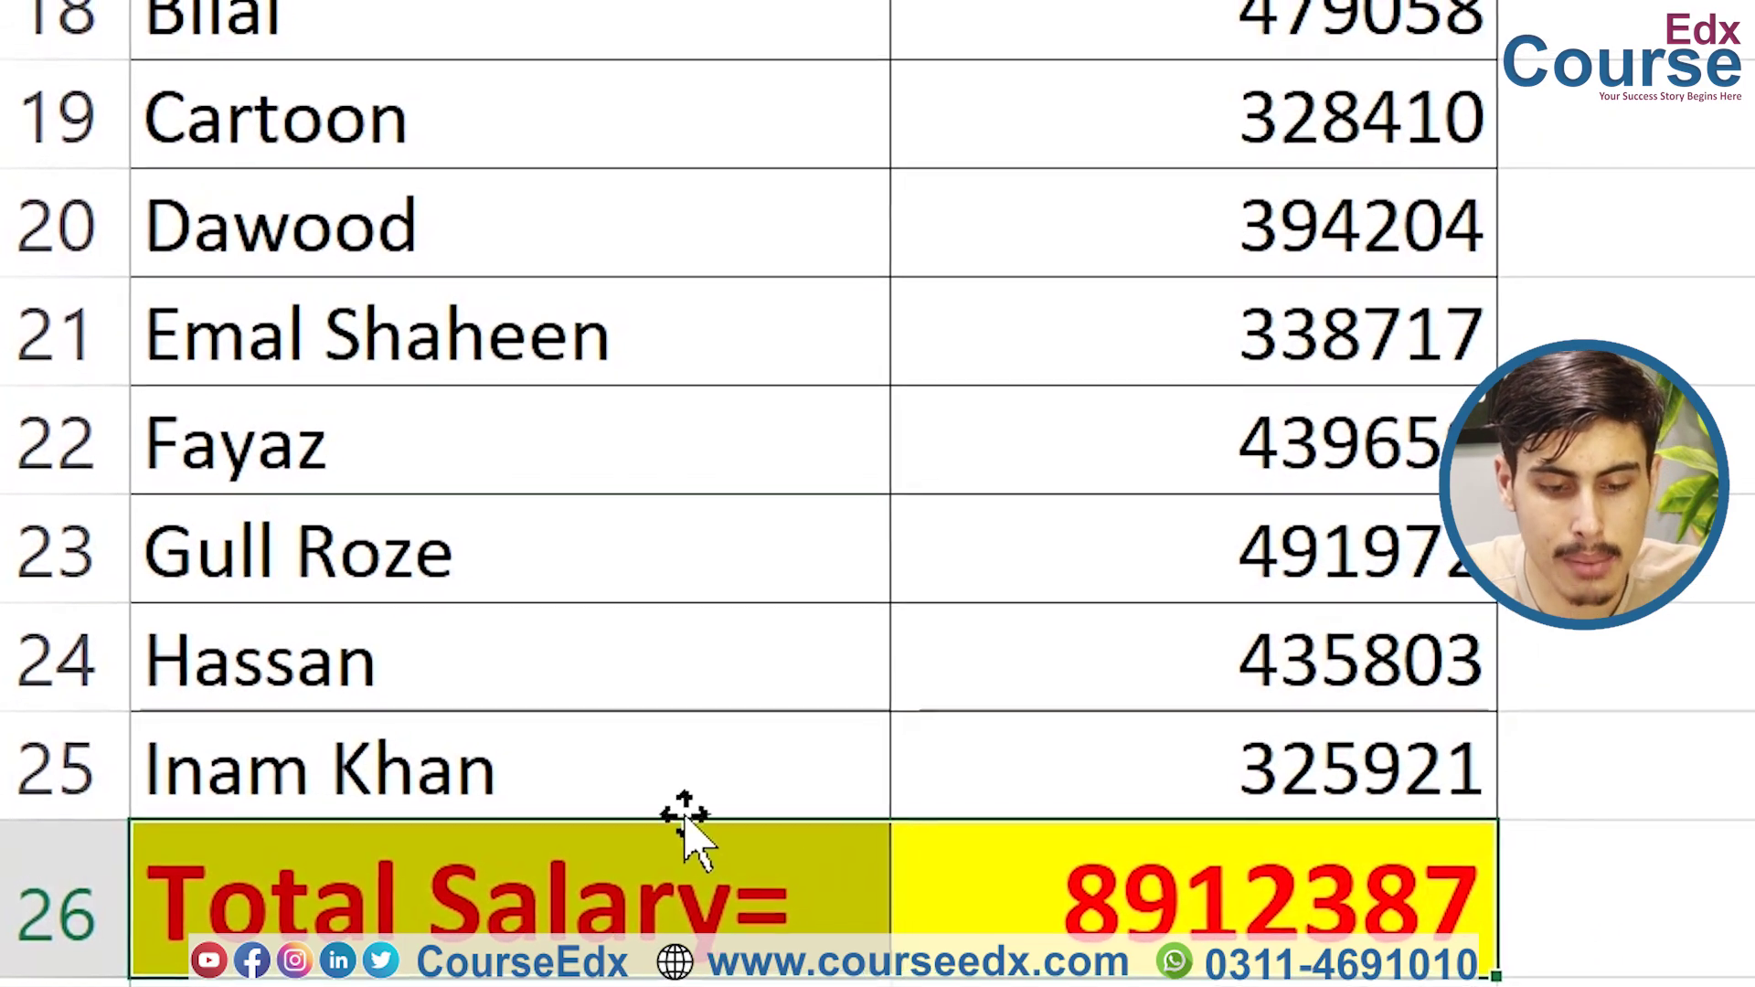
# Step: On a blank sheet, enter the headings "Customer Name" in A1 and "Items" in B1
pyautogui.click(996, 343)
pyautogui.click(1138, 877)
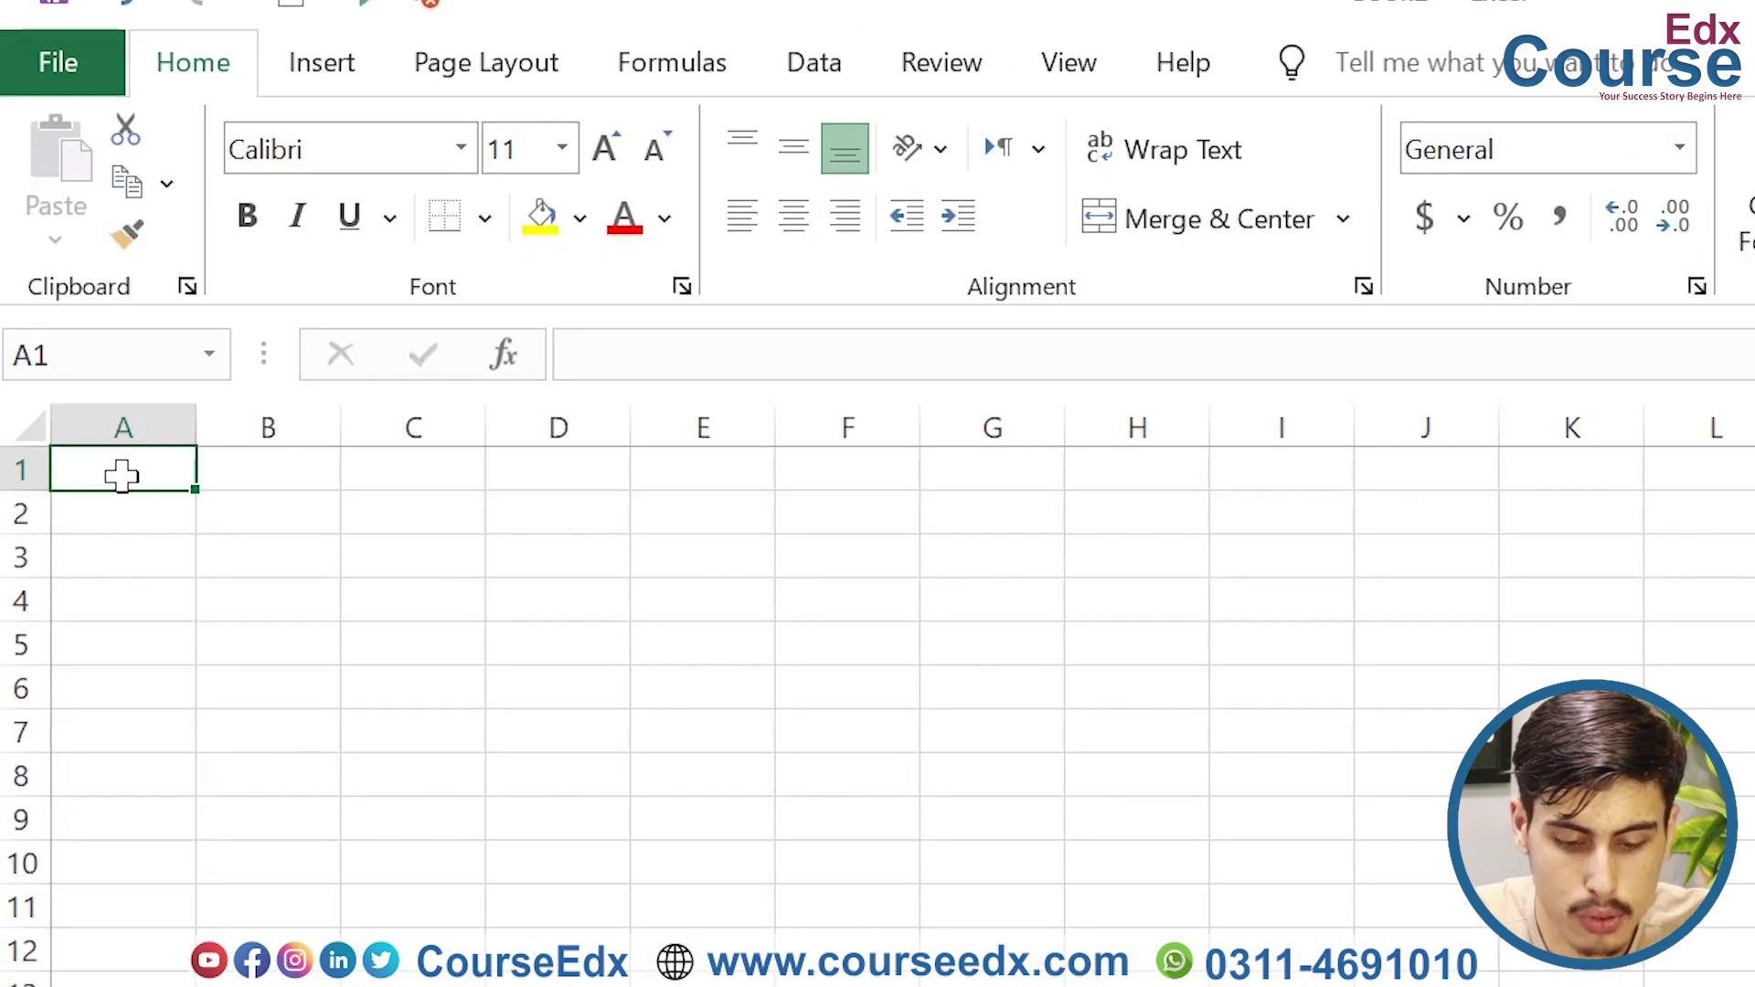
pyautogui.write('C')
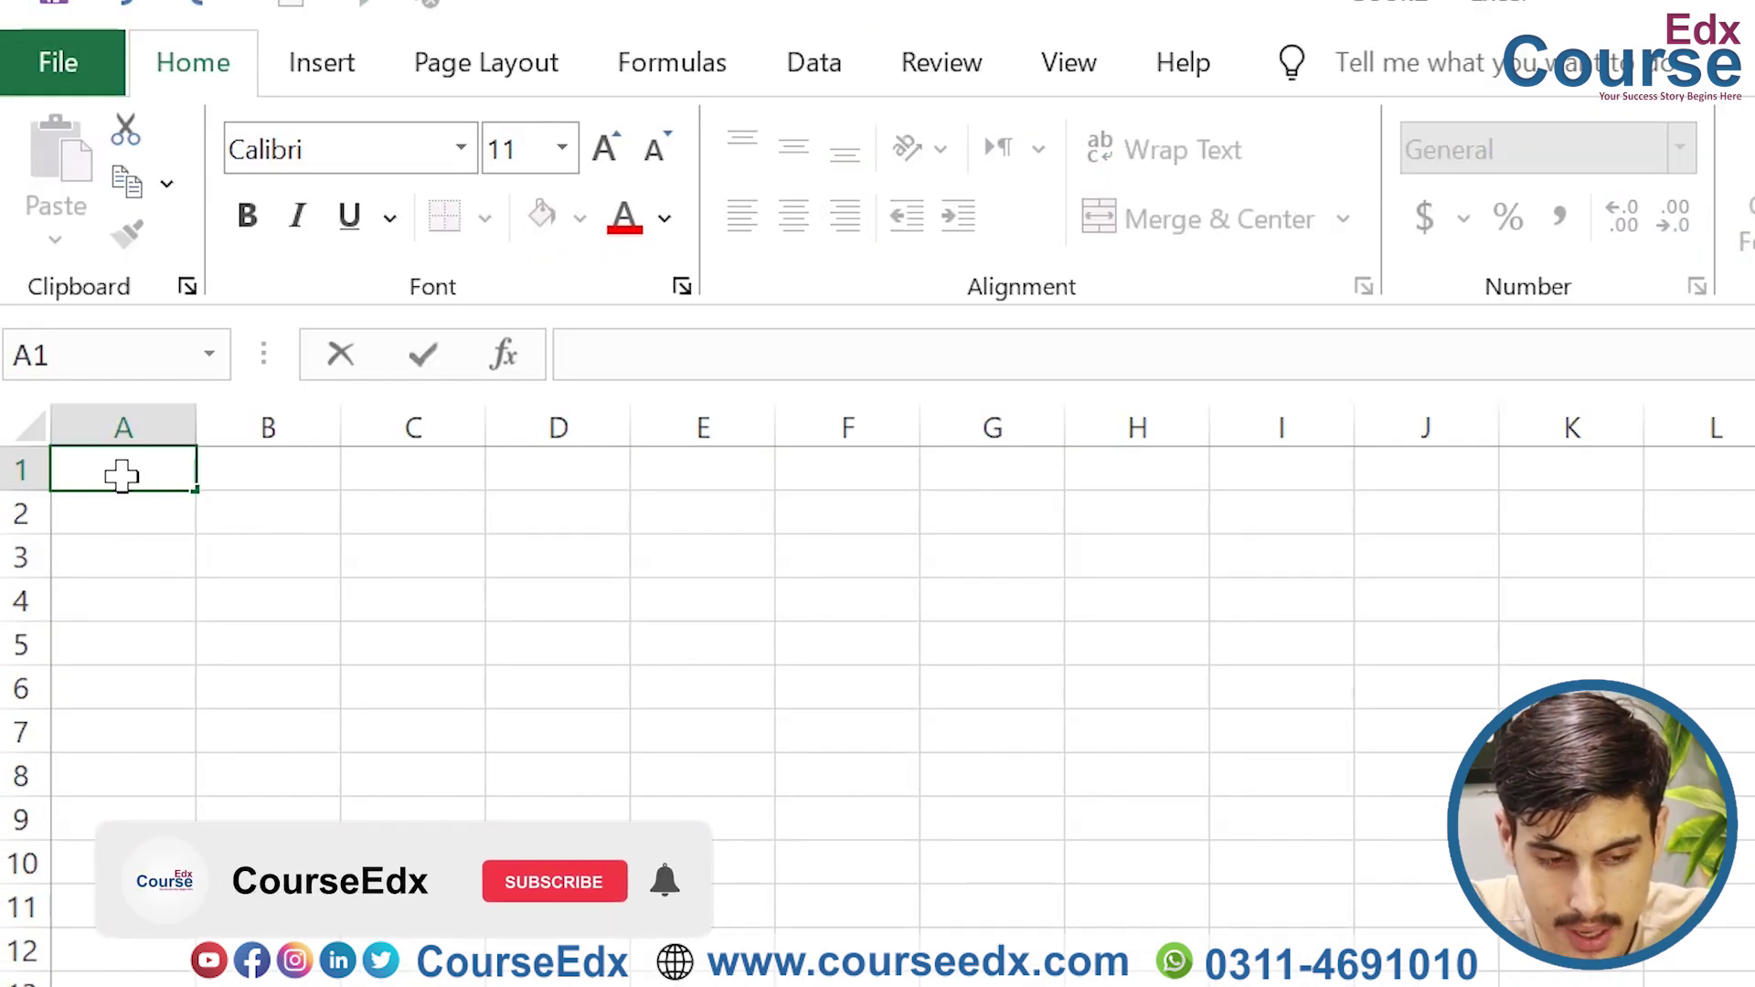
pyautogui.write('us')
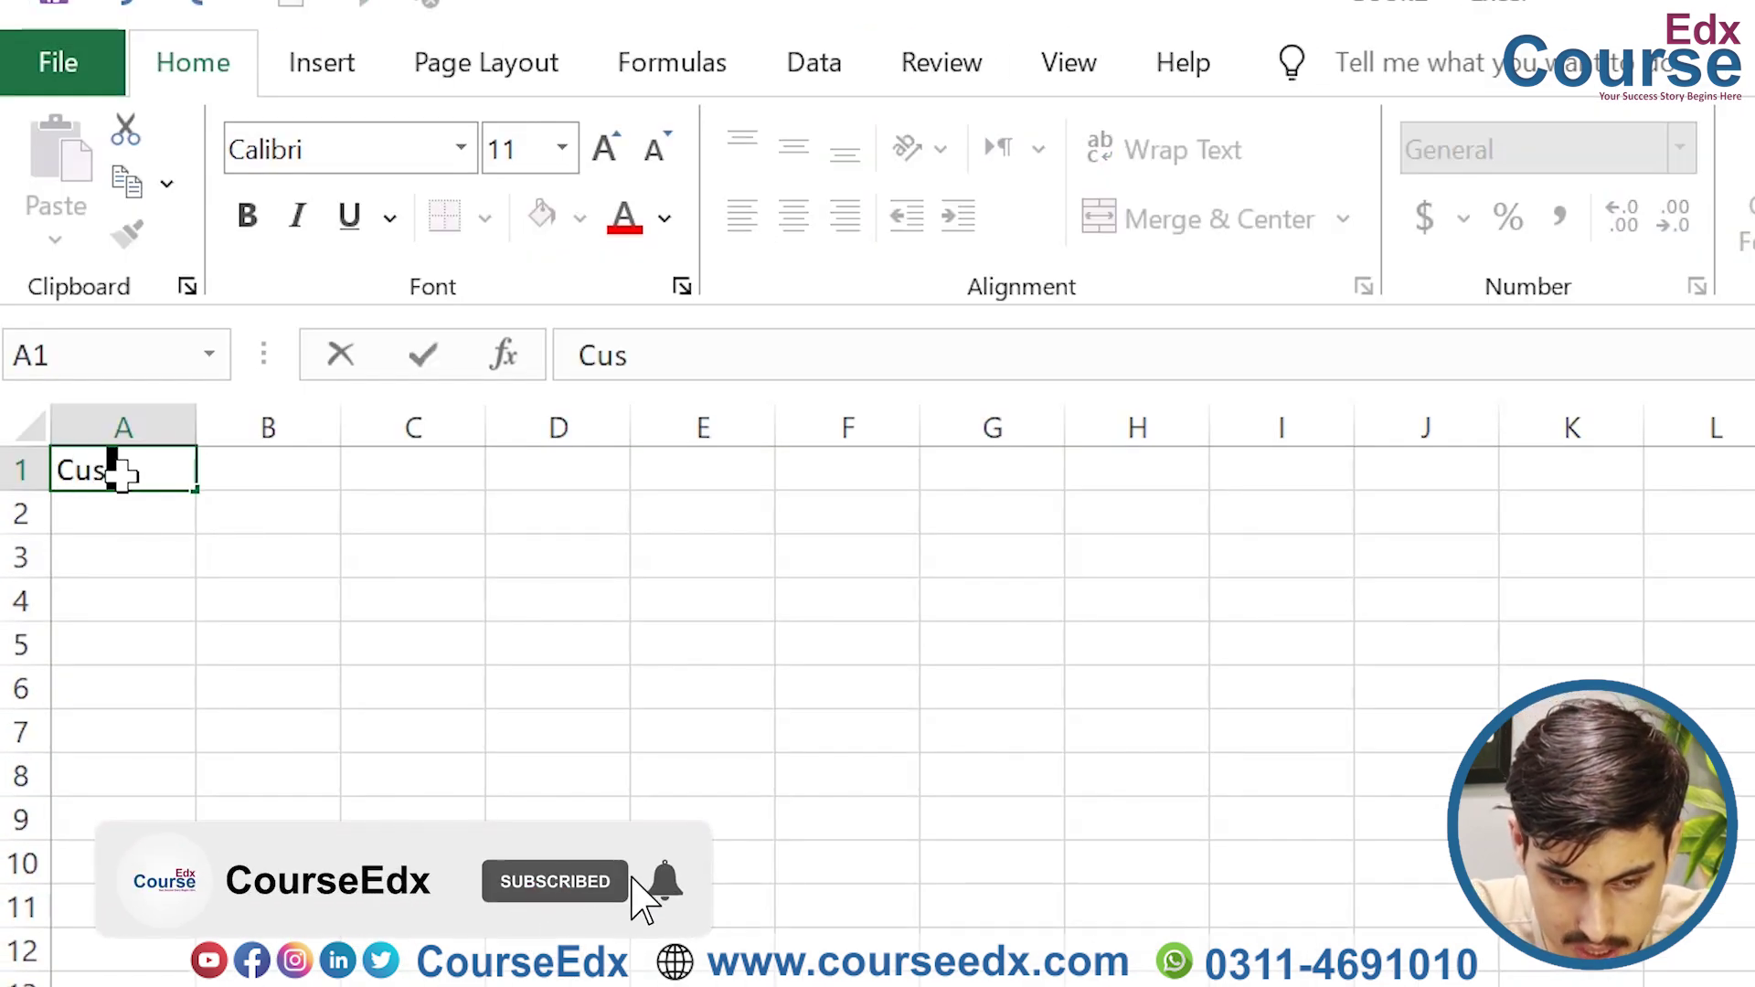
pyautogui.write('tomer Name')
pyautogui.press('Tab')
pyautogui.write('Items')
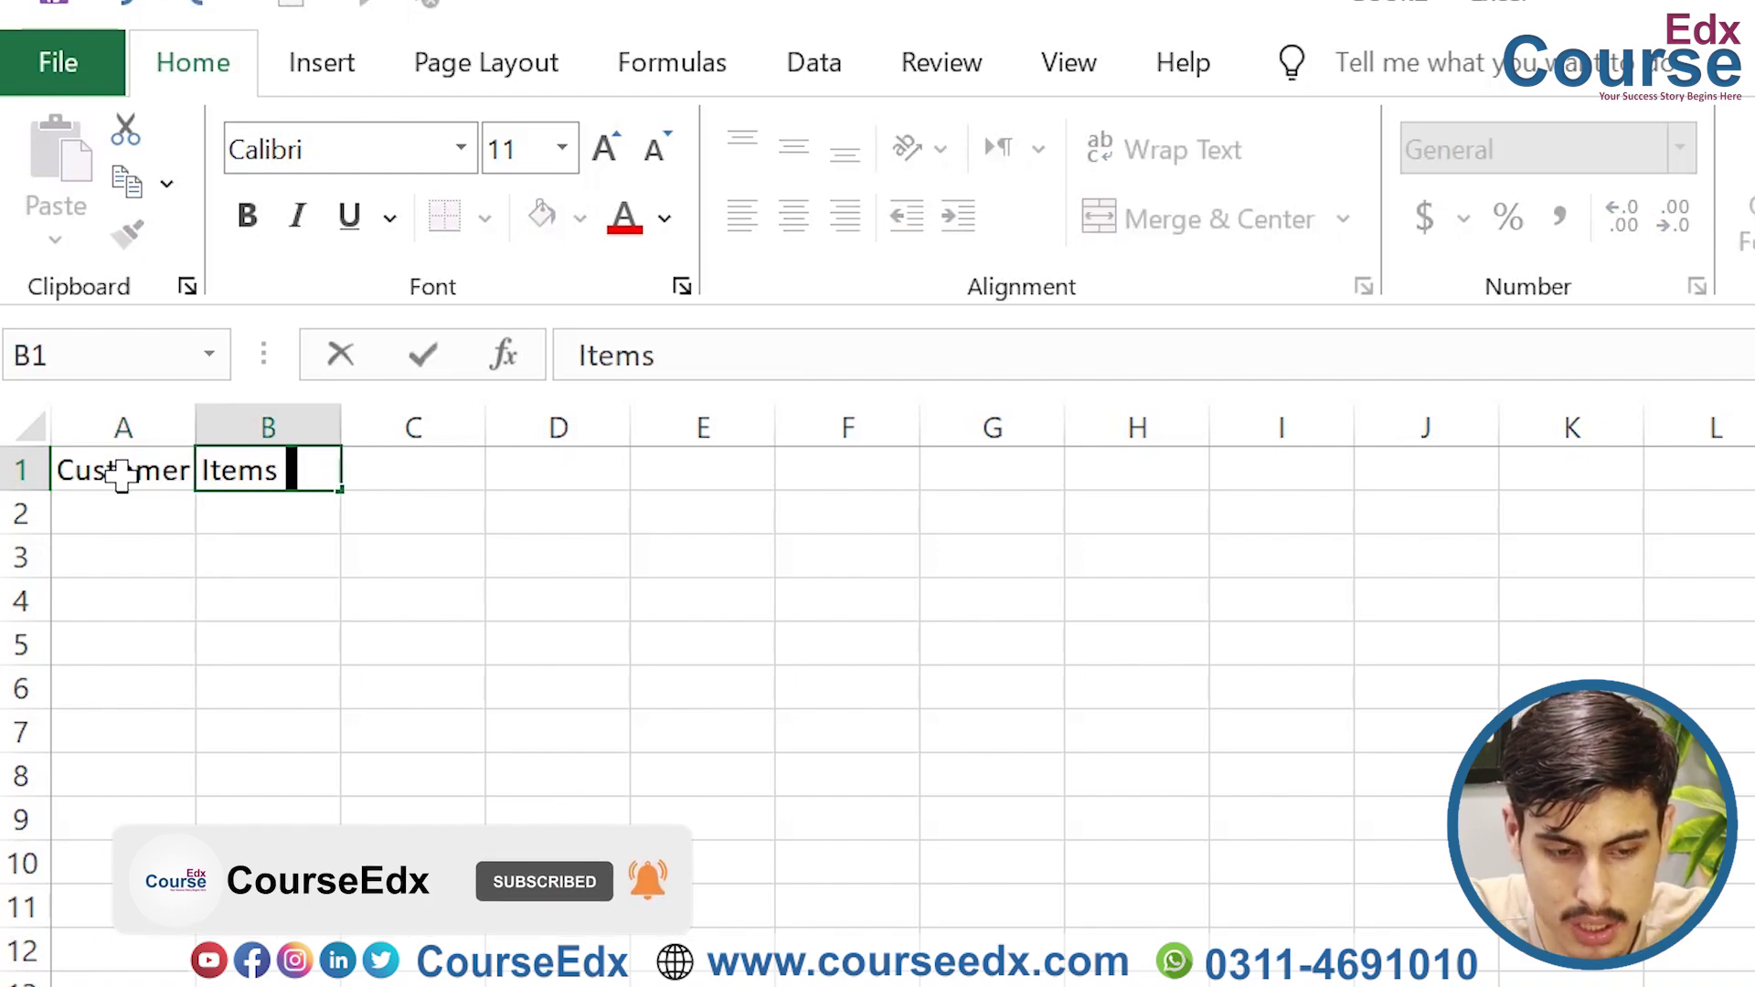
pyautogui.press('Tab')
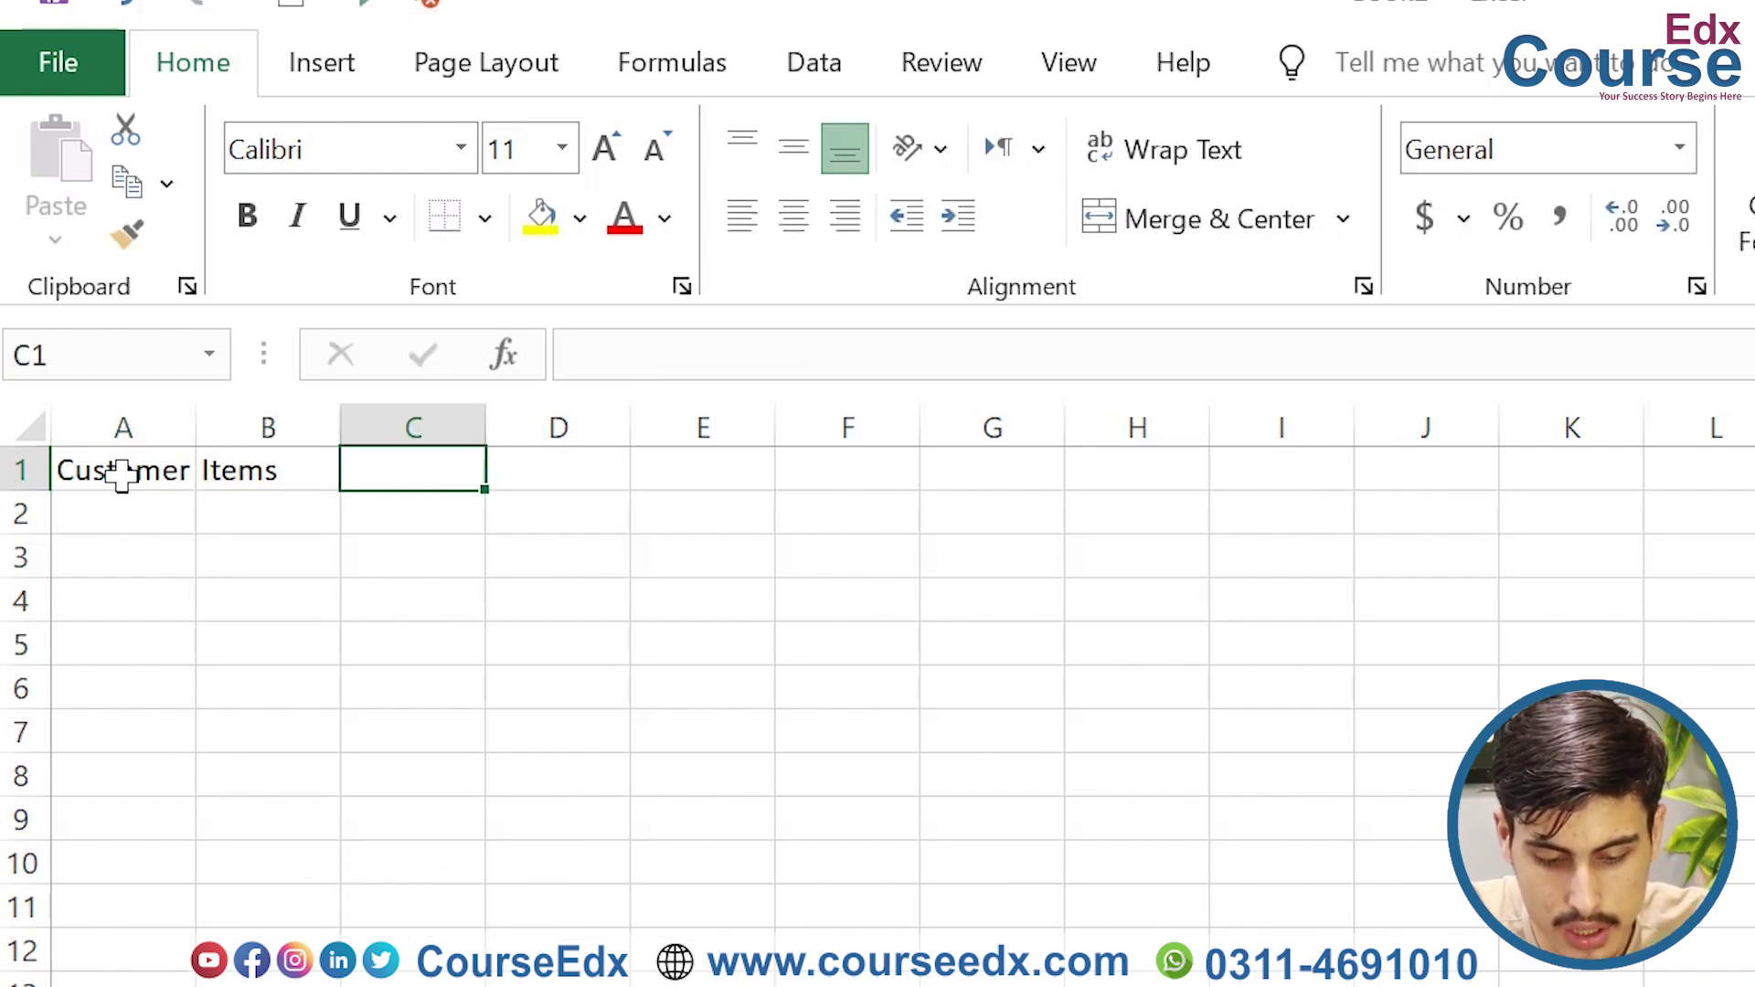
# Step: Add the headings "Unit Price" in C1 and "Total Price" in D1
pyautogui.write('Unit Price')
pyautogui.press('Tab')
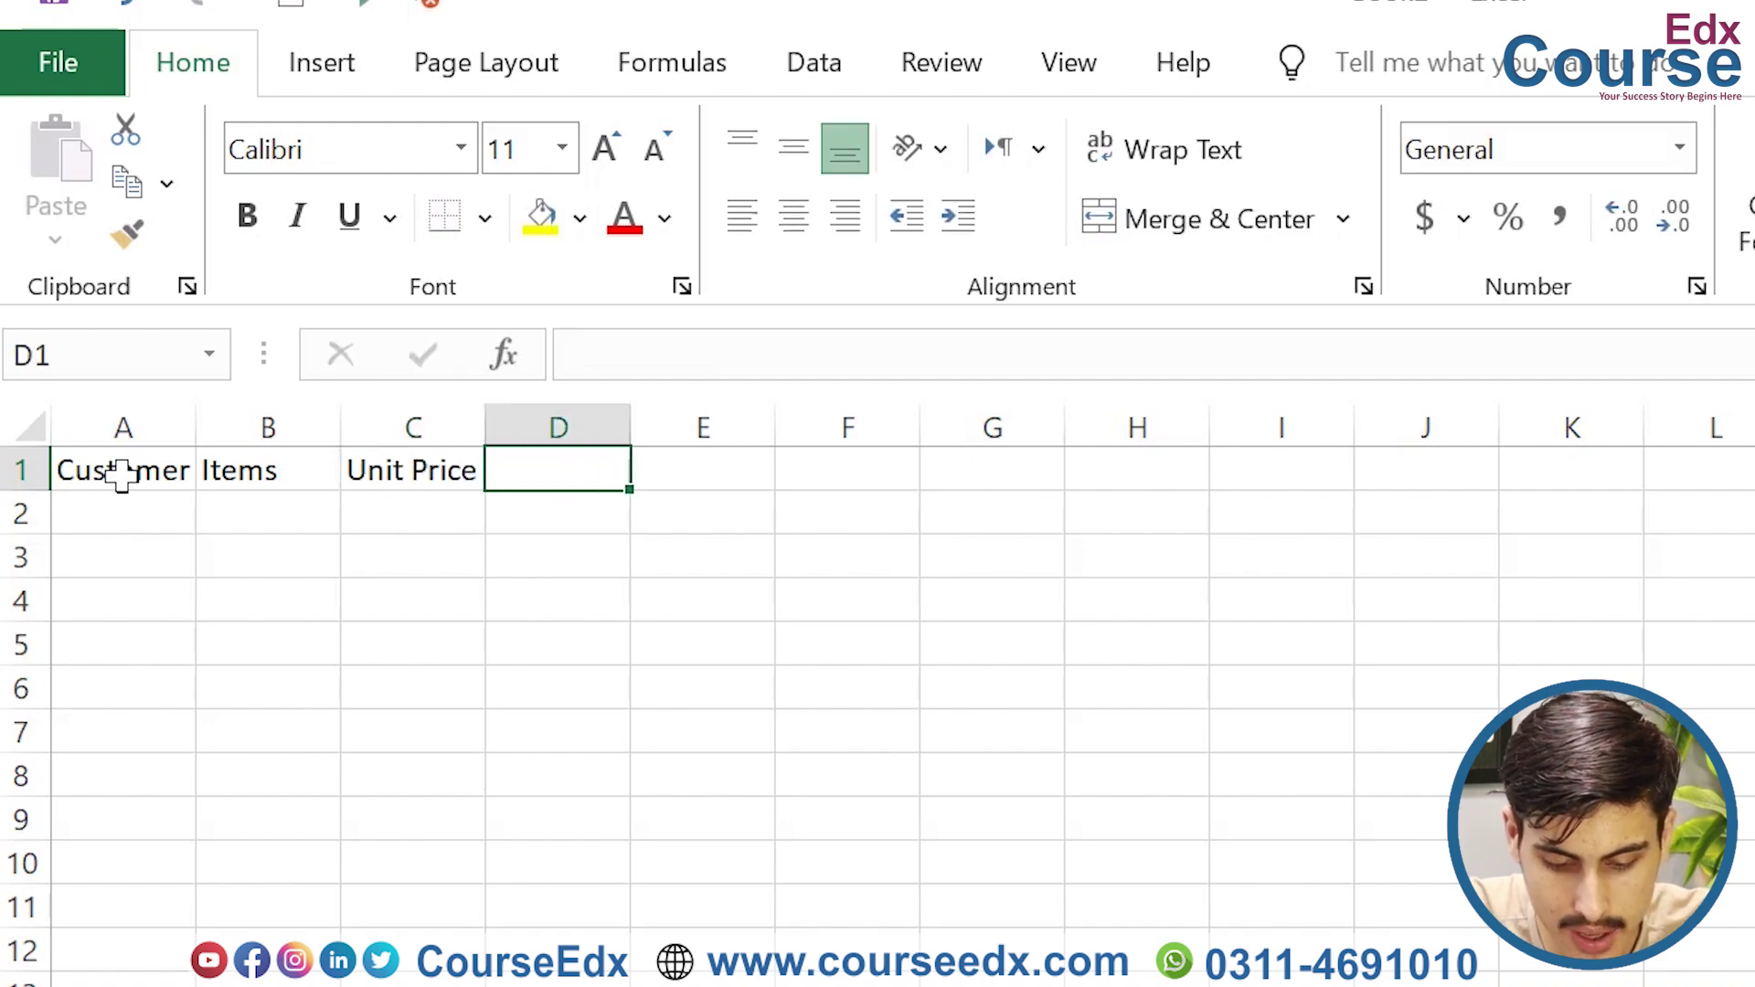
pyautogui.write('otal')
pyautogui.press('BackSpace')
pyautogui.press('BackSpace')
pyautogui.press('BackSpace')
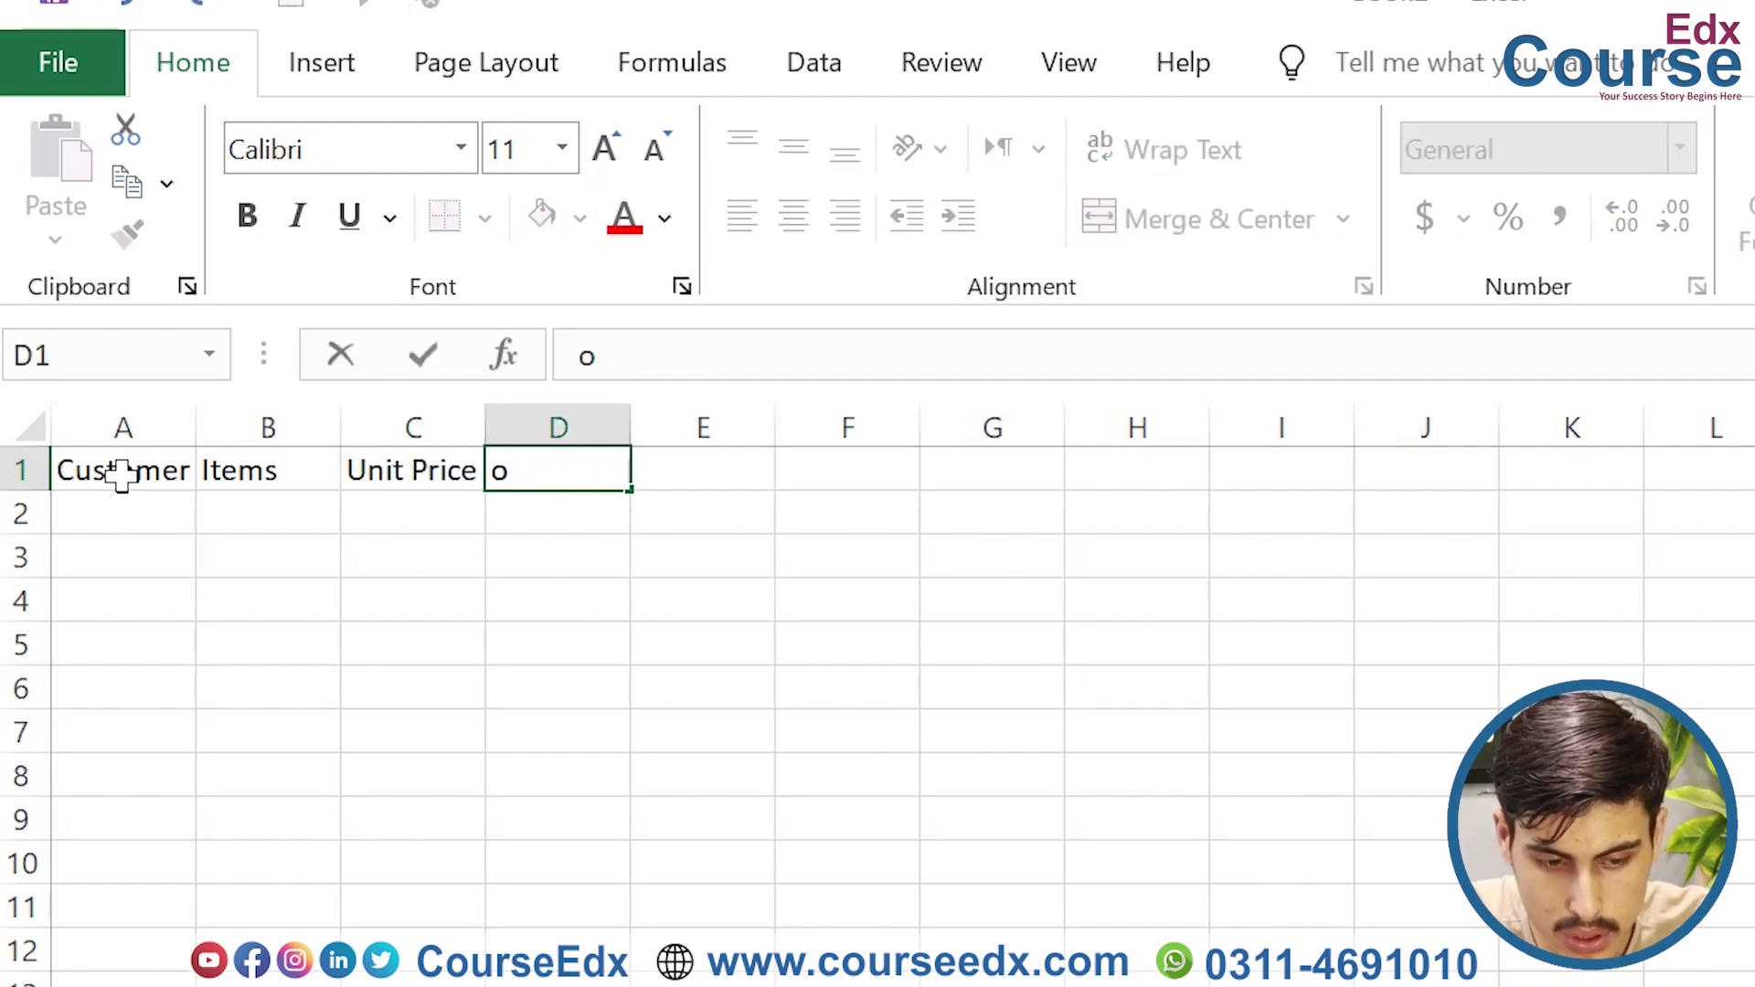
pyautogui.write('Total Price')
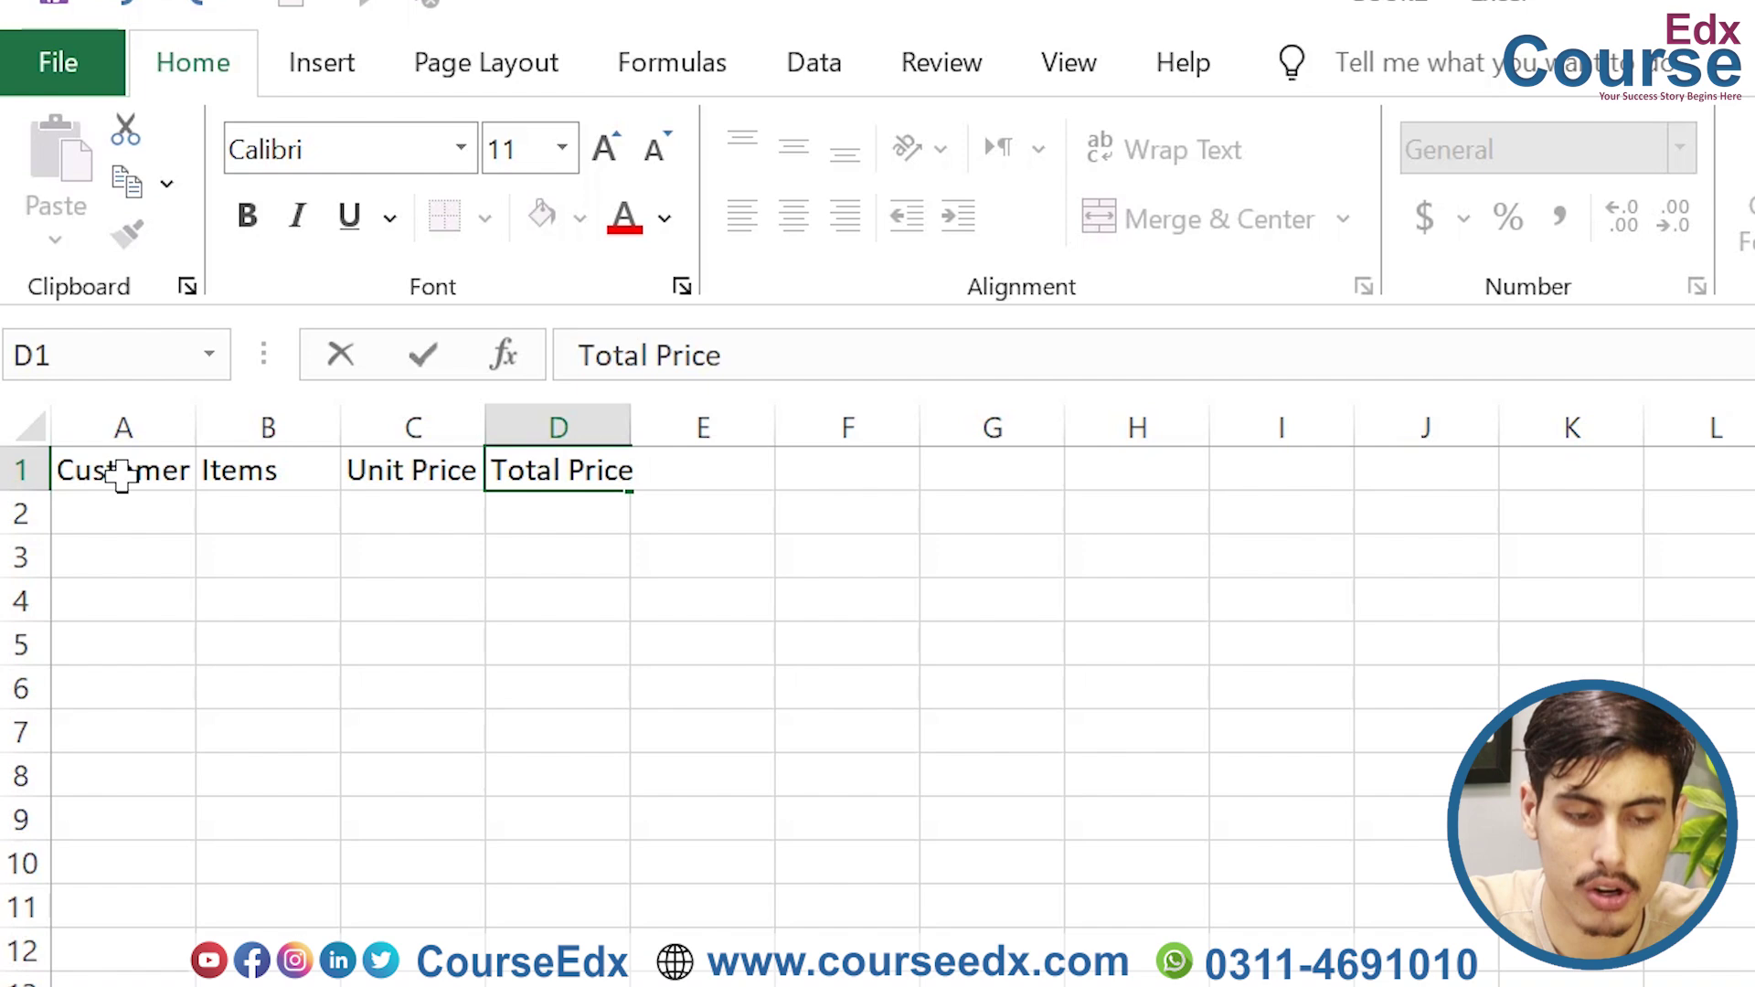
# Step: Enter the customer's name in A2 and fill it down the Customer Name column
pyautogui.click(150, 508)
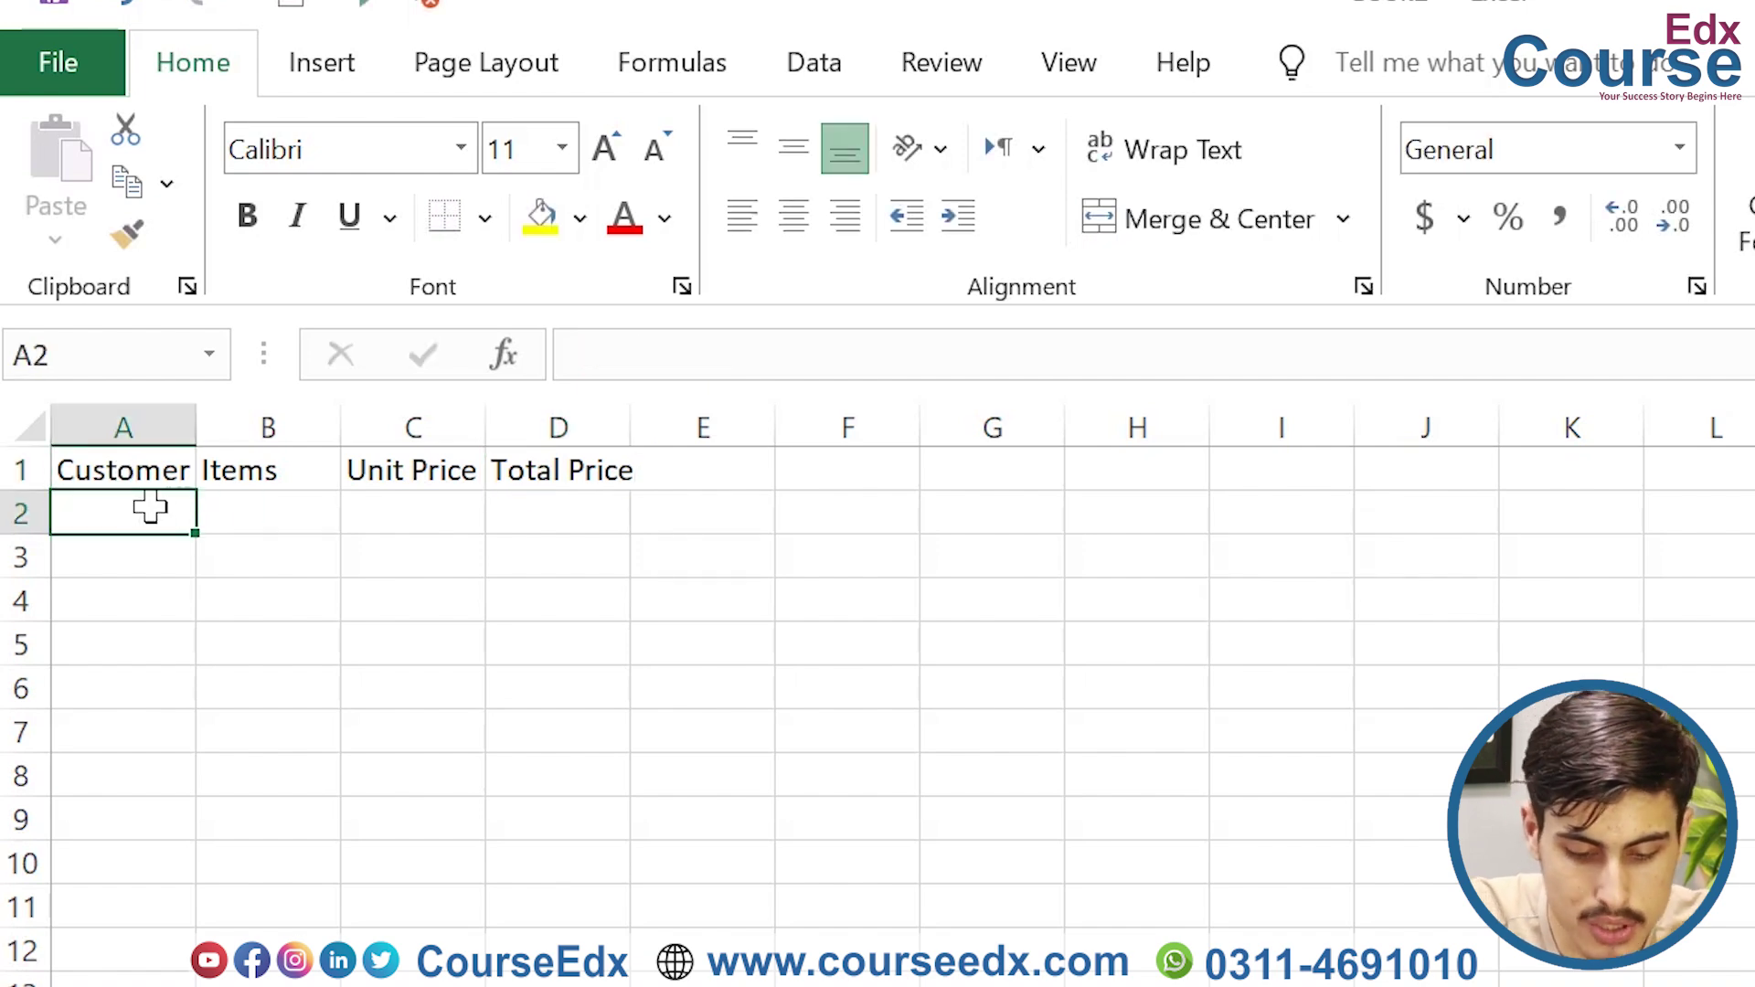
pyautogui.write('Fawad')
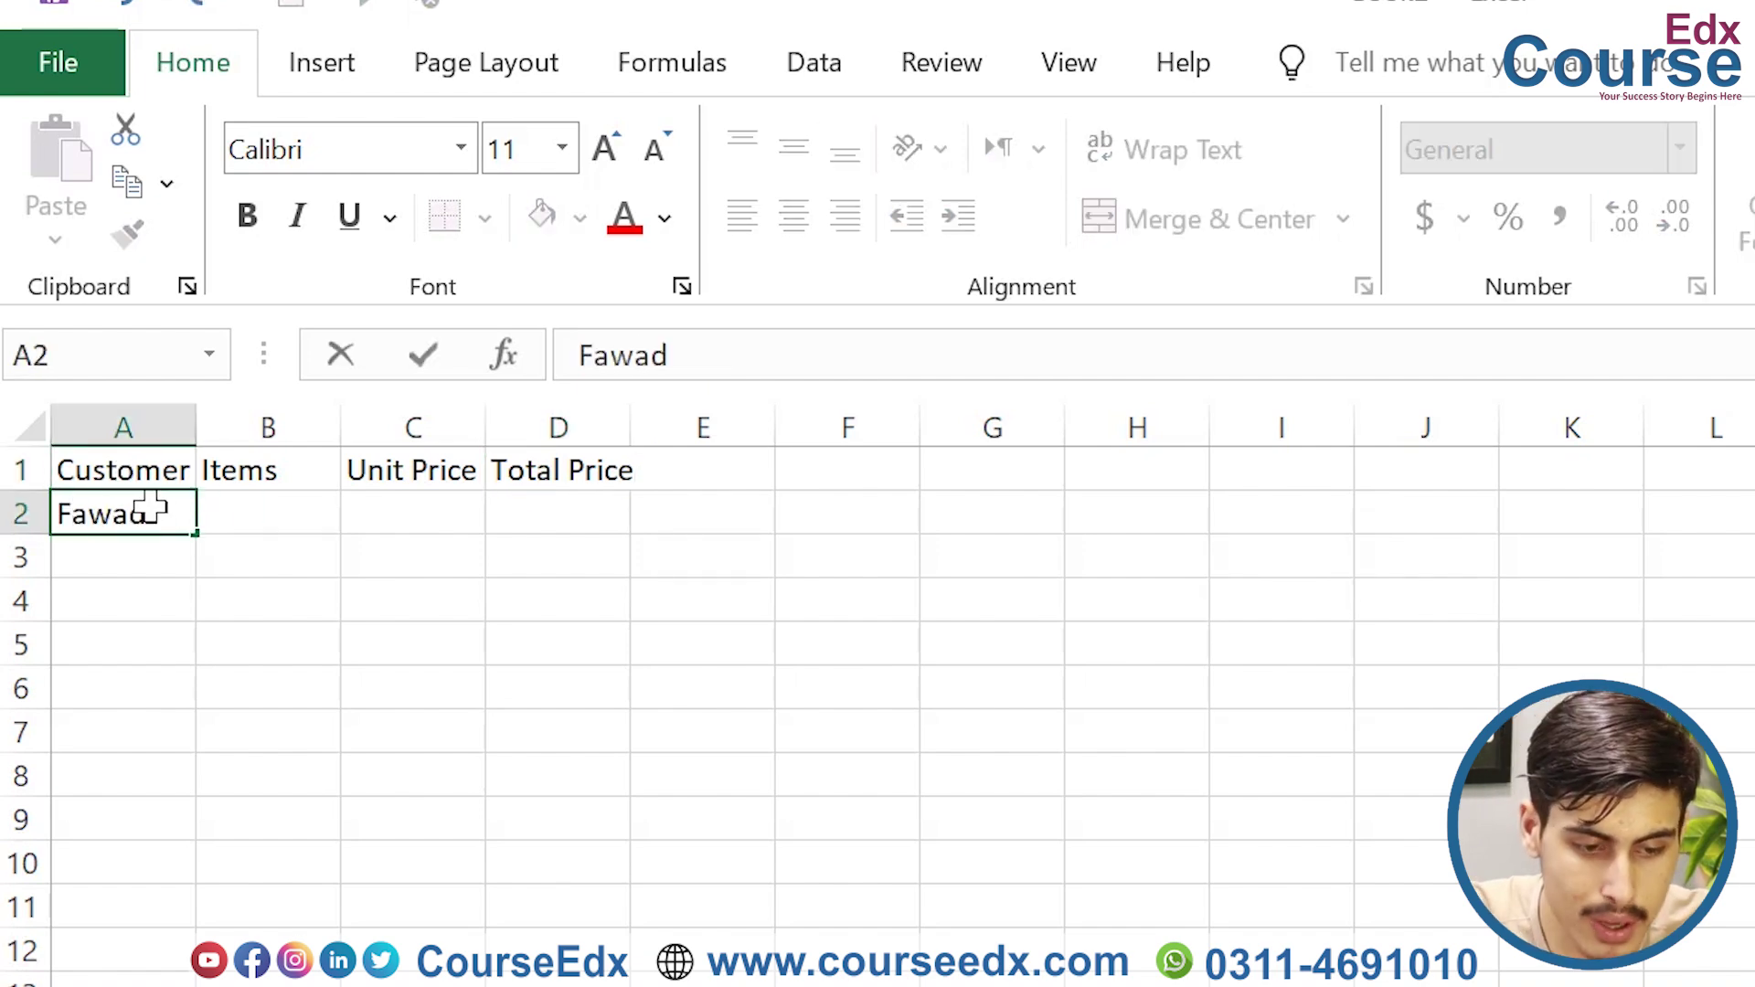
pyautogui.click(302, 732)
pyautogui.click(164, 507)
pyautogui.moveTo(197, 541); pyautogui.dragTo(193, 979)
pyautogui.scroll(20, 188, 821)
# Step: Enter "Mouse" in B2 and fill the item list down the Items column from it
pyautogui.click(293, 527)
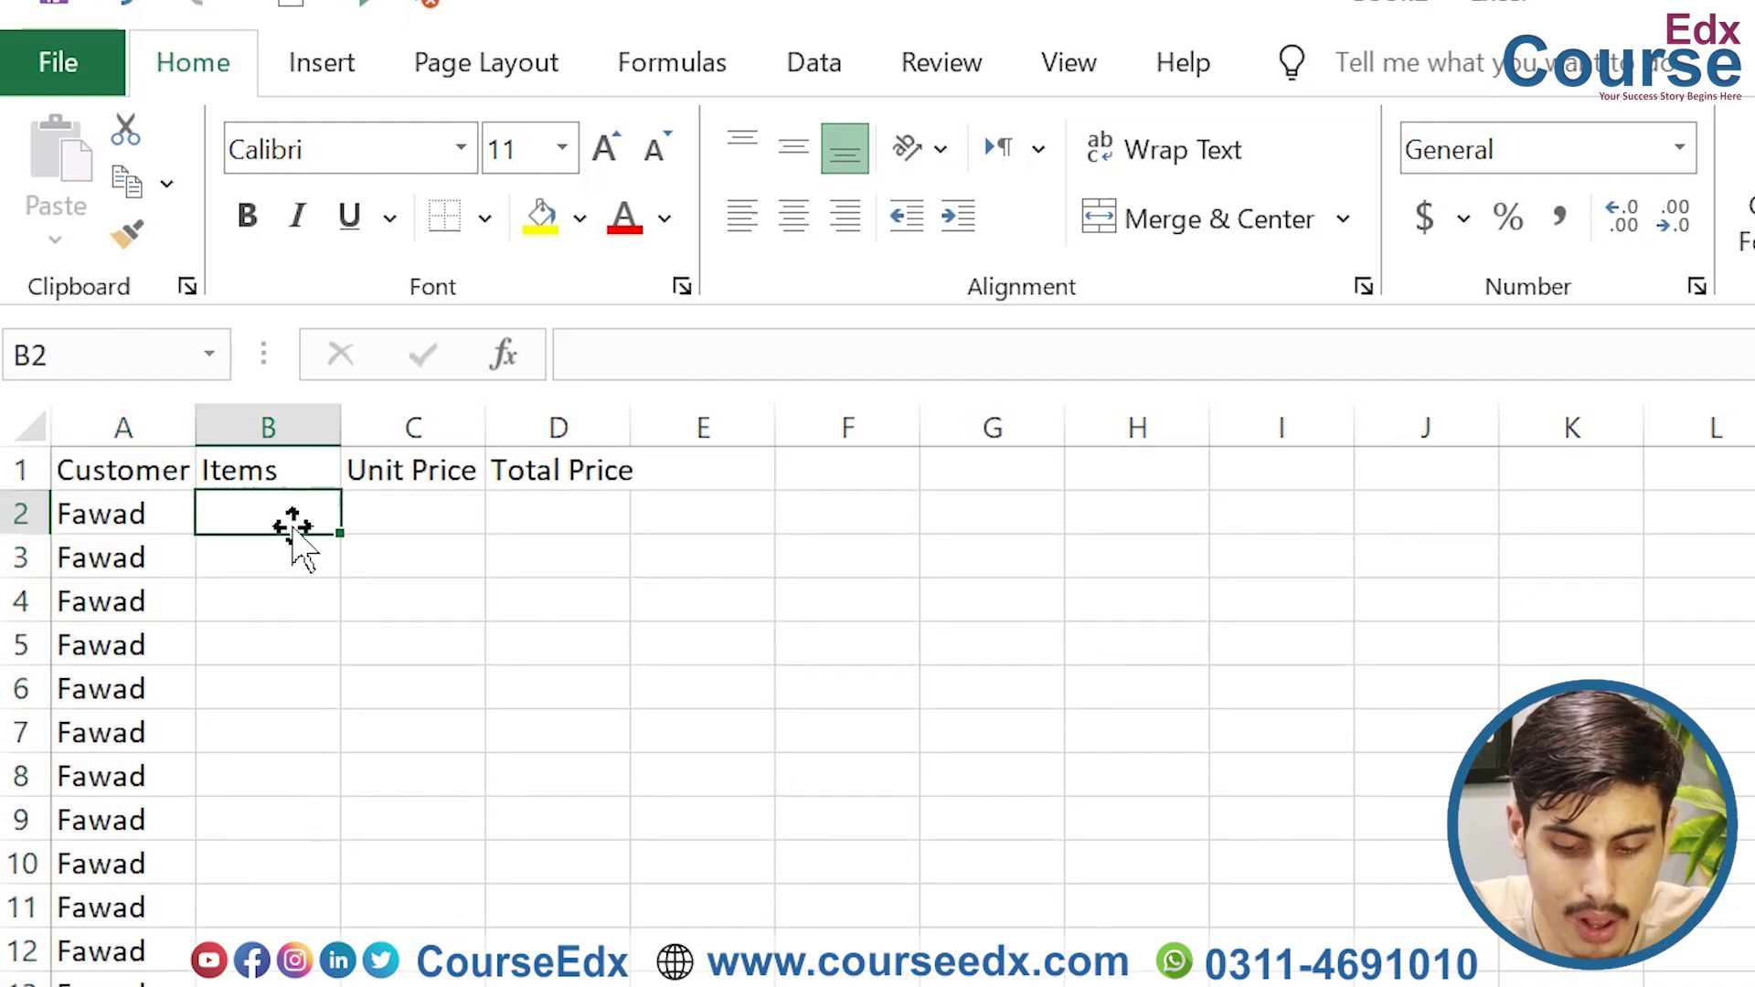
pyautogui.write('Mouse')
pyautogui.press('Return')
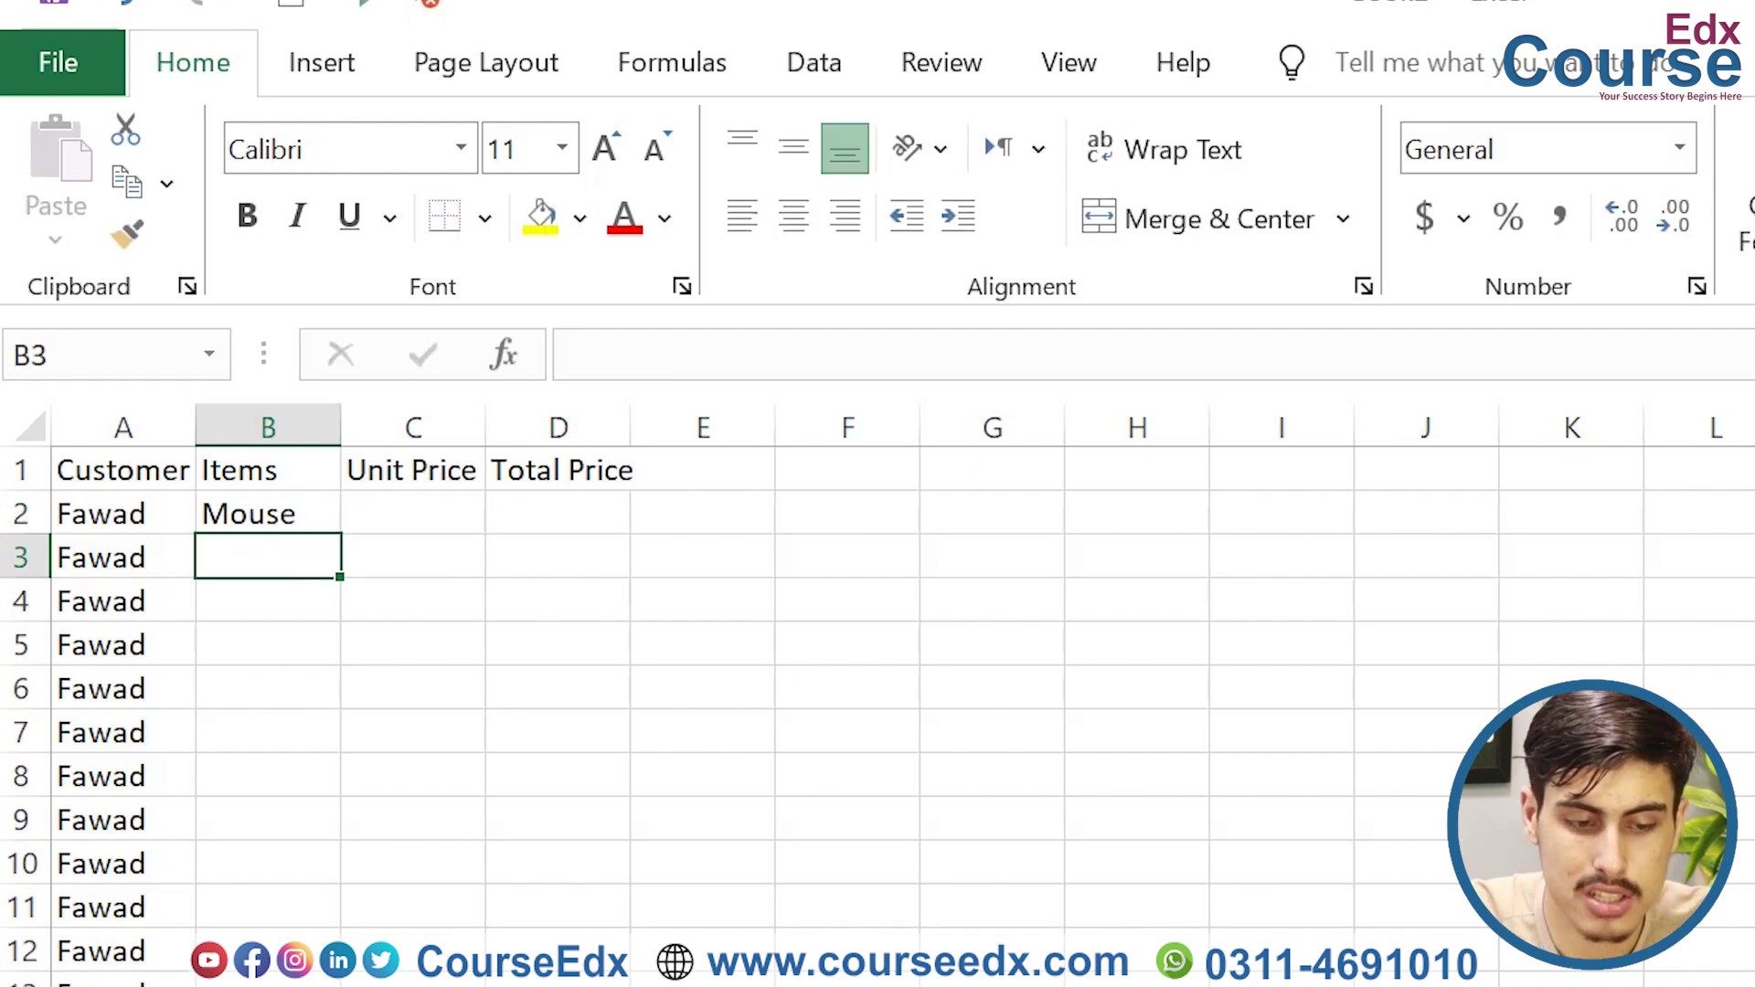
pyautogui.click(283, 501)
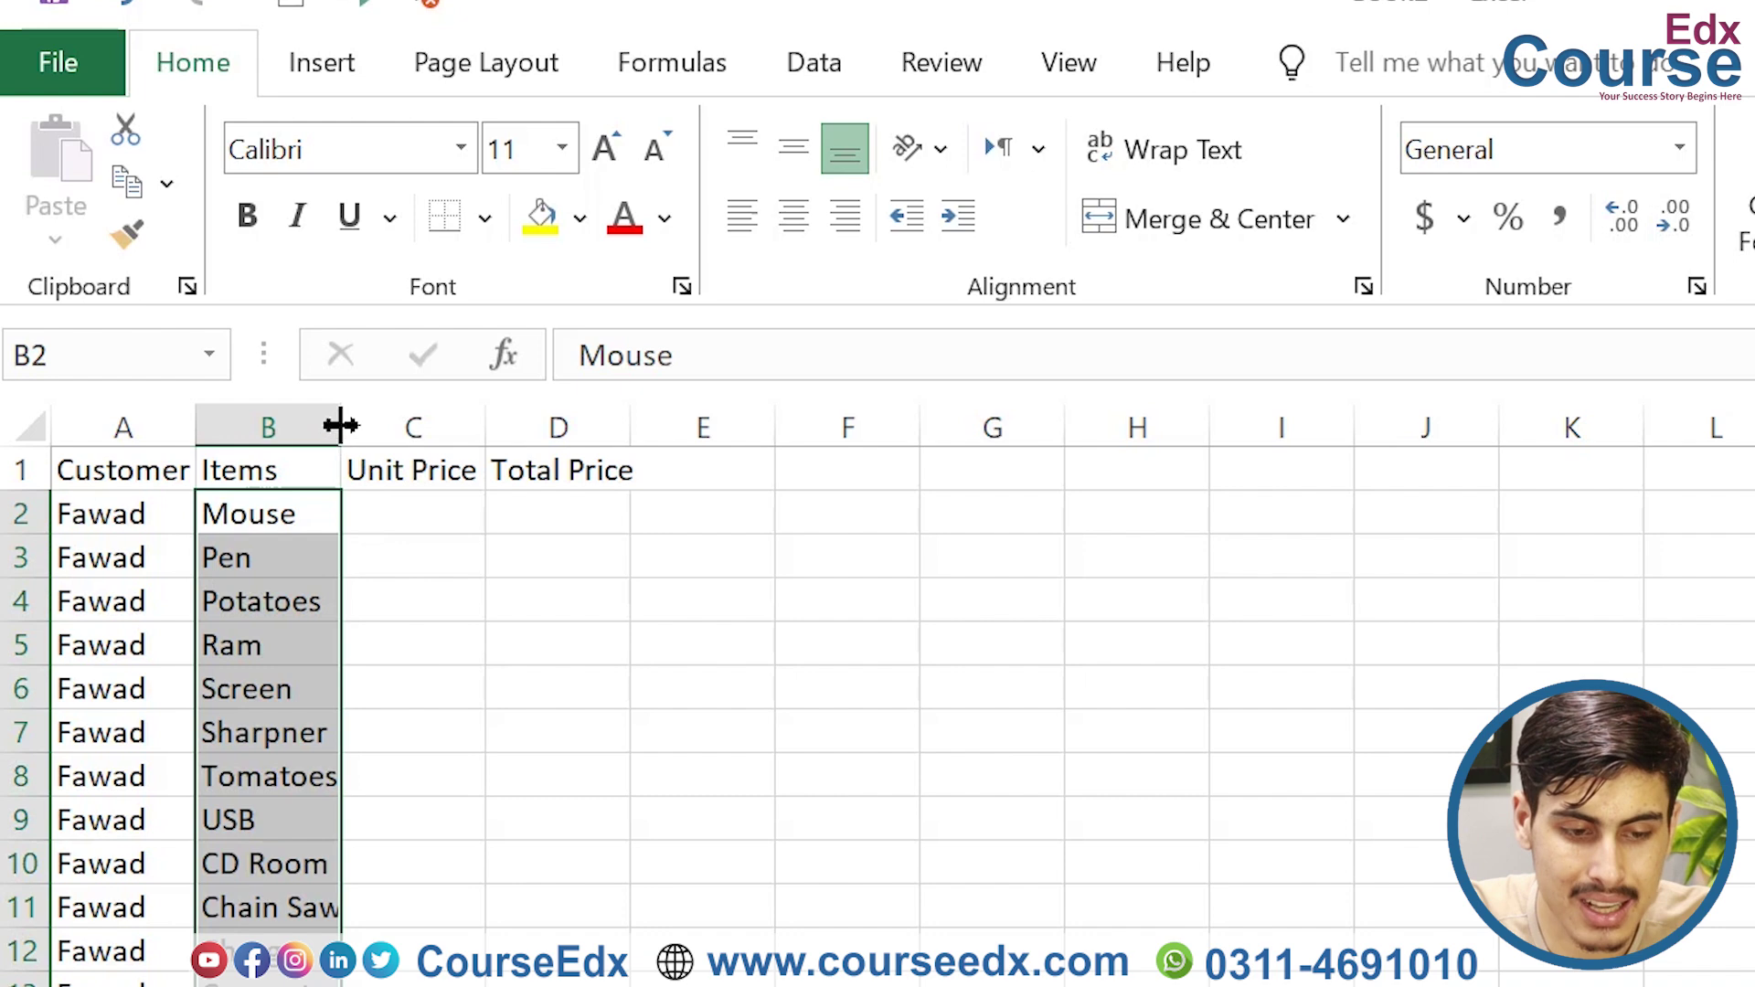
# Step: Fit the Items column to its contents and widen the Unit Price and Total Price columns
pyautogui.doubleClick(341, 427)
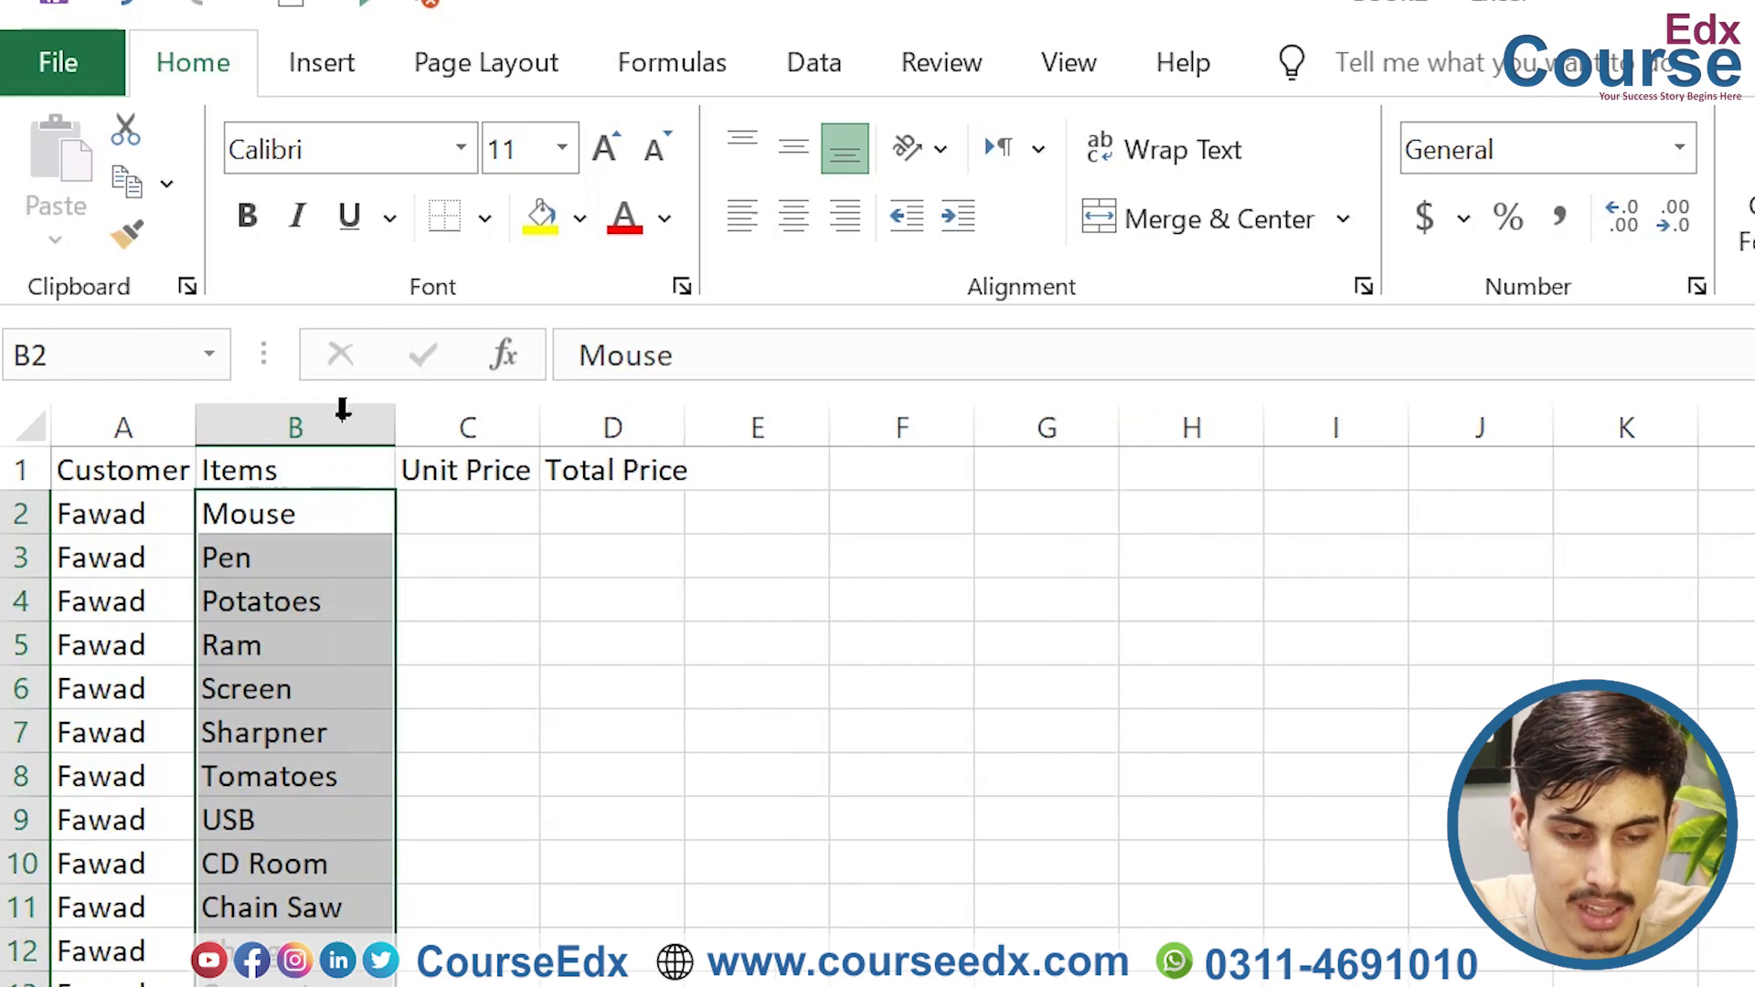
pyautogui.click(506, 513)
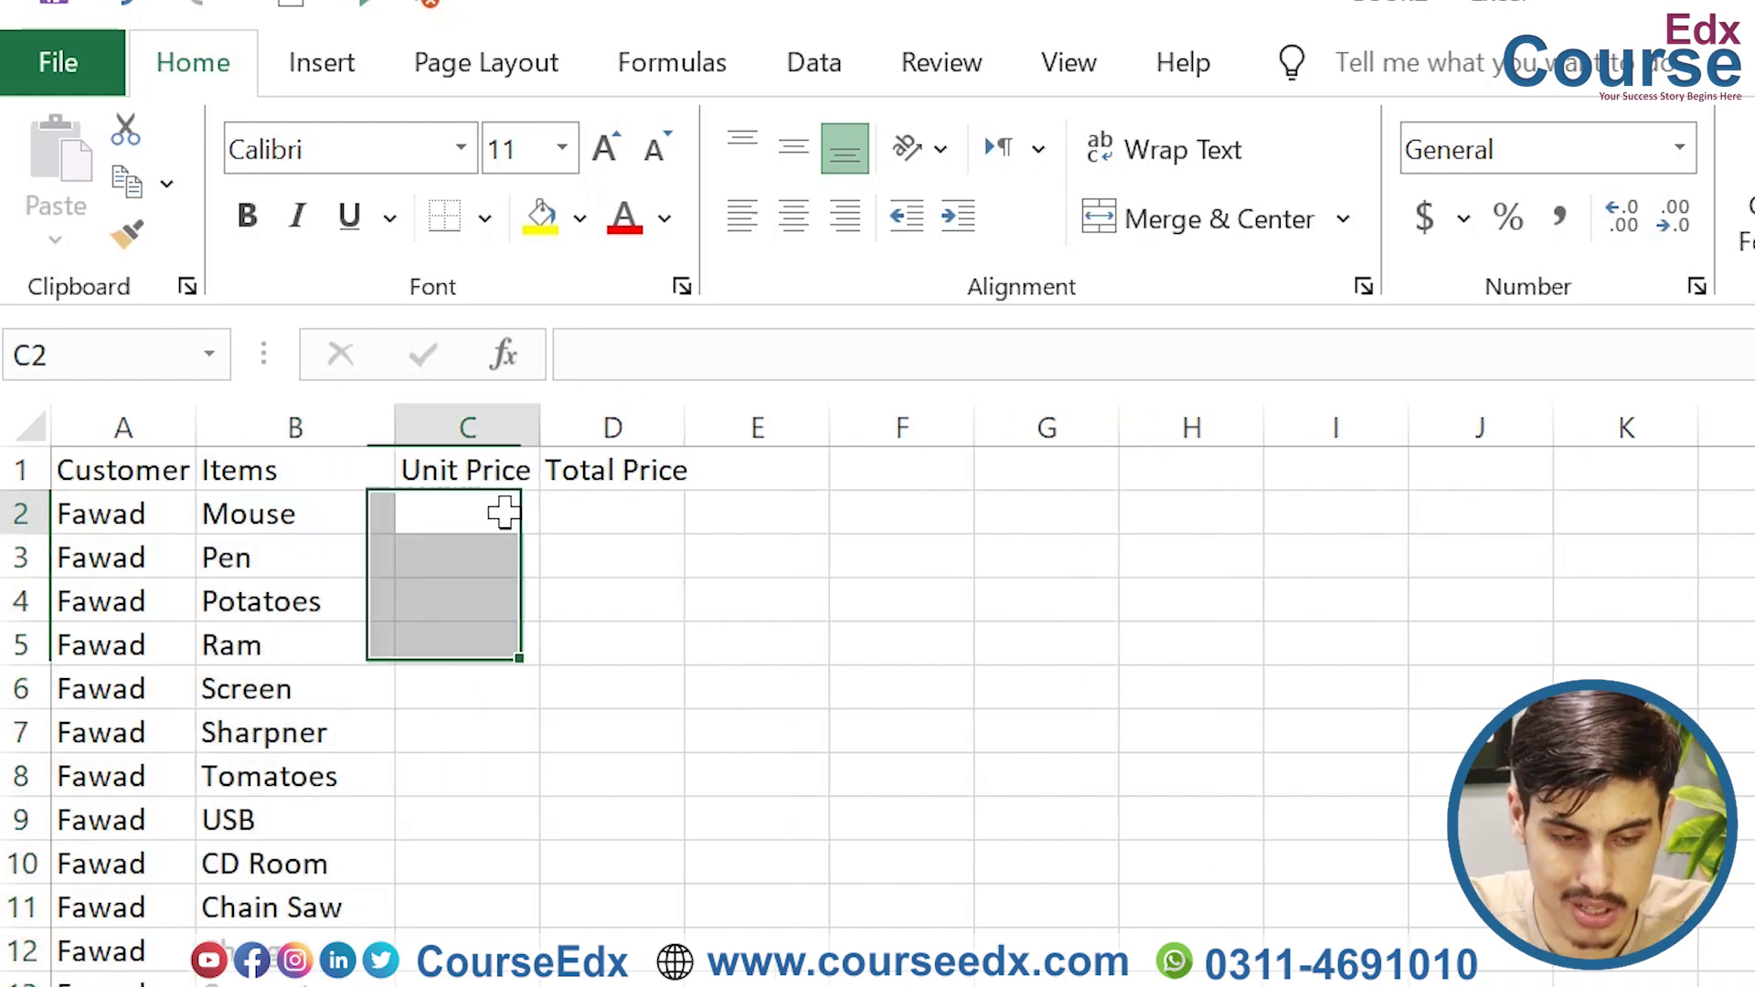
pyautogui.moveTo(526, 423); pyautogui.dragTo(607, 426)
pyautogui.moveTo(753, 427)
pyautogui.mouseDown()
pyautogui.moveTo(783, 430)
pyautogui.moveTo(763, 427)
pyautogui.mouseUp()
# Step: Insert a new column before Unit Price and enter the heading "Quantity" in C1
pyautogui.click(500, 419)
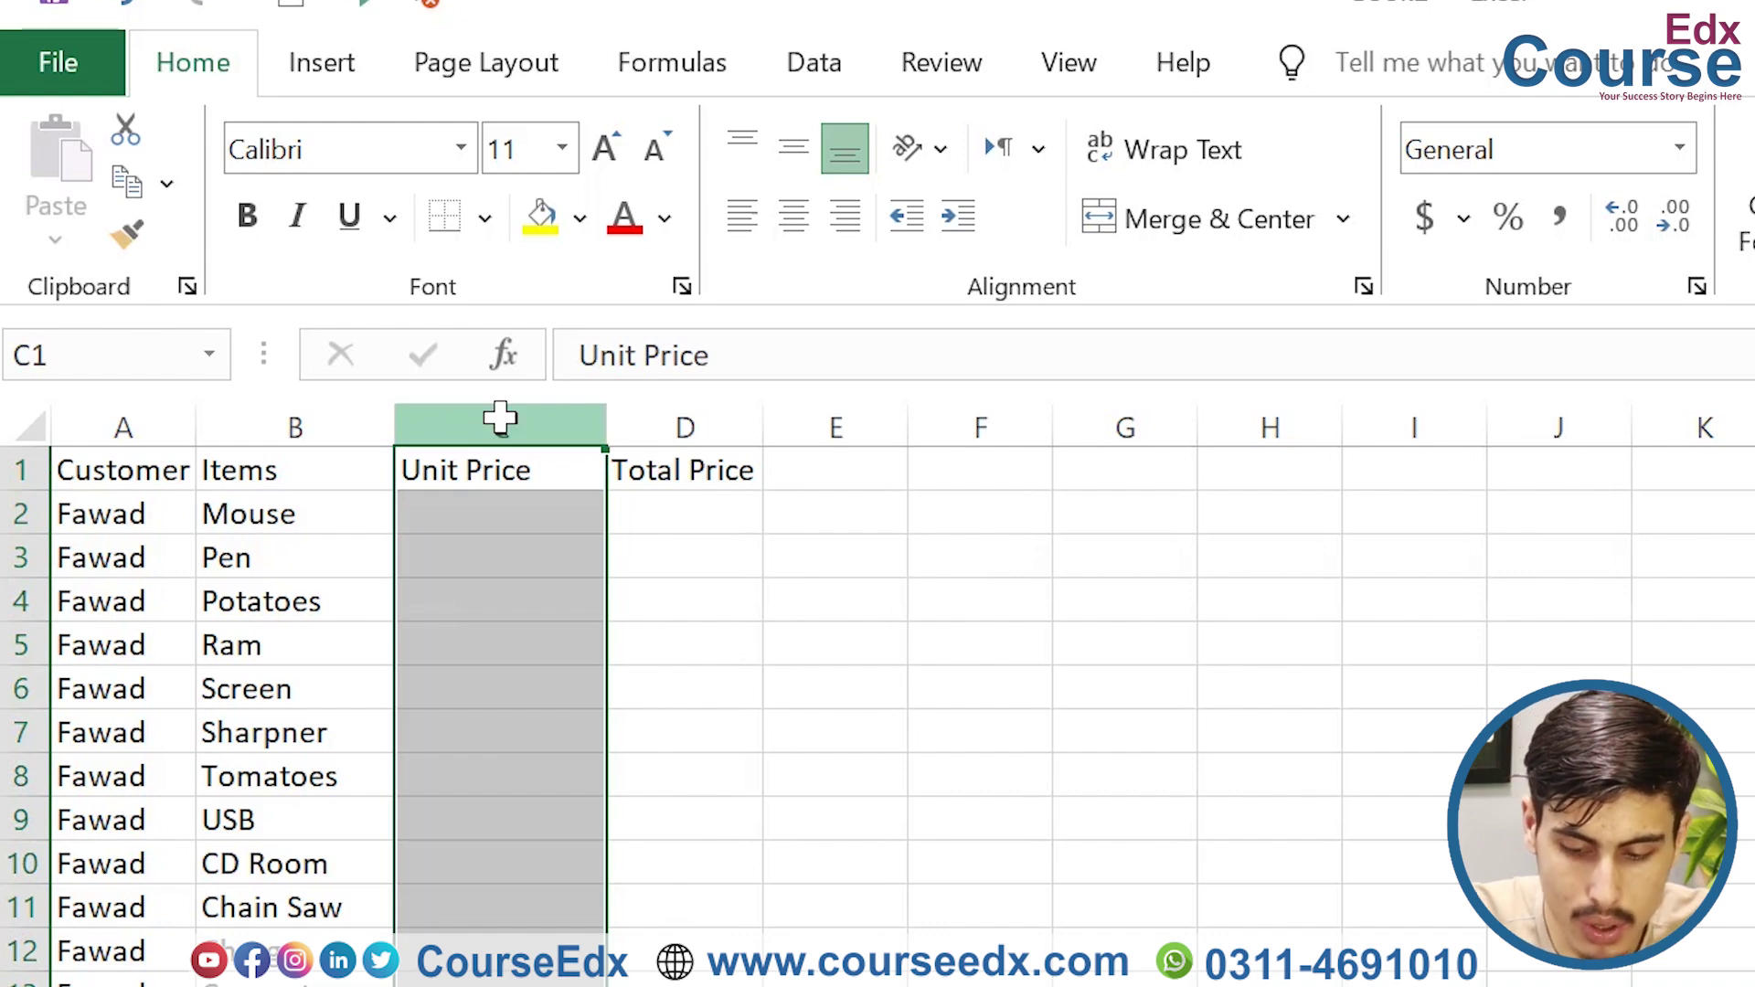
pyautogui.hotkey('ctrl', 'shift', '+')
pyautogui.click(490, 469)
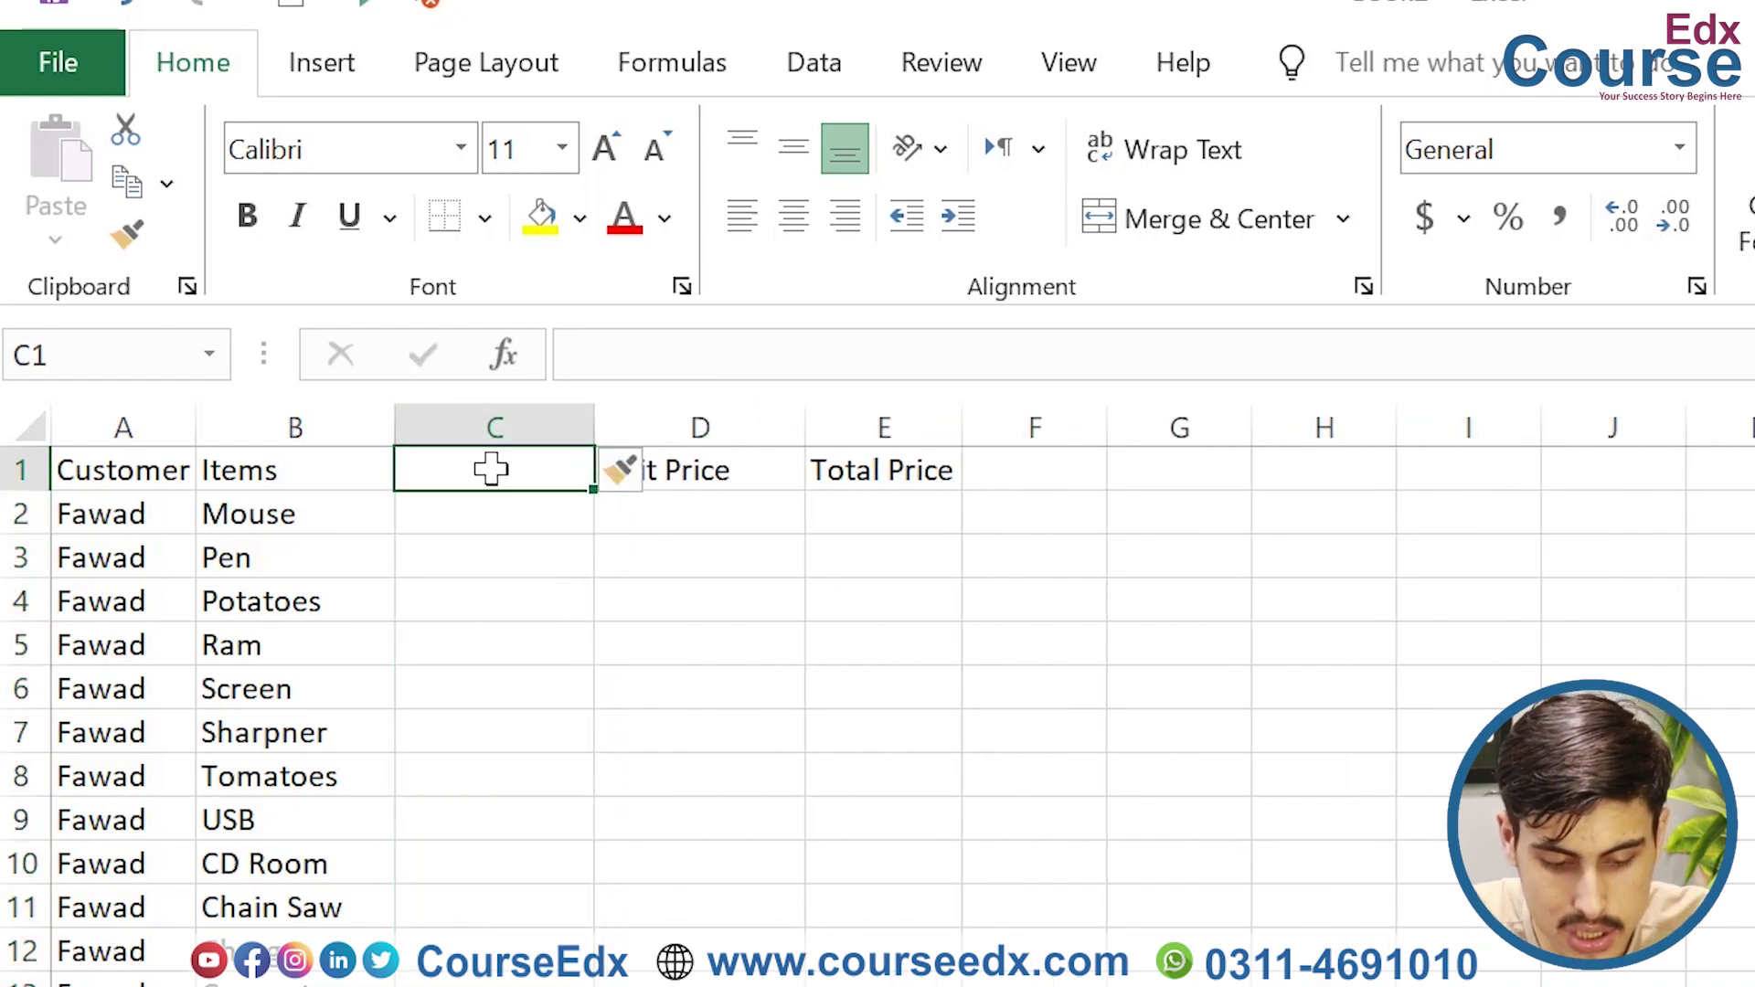
pyautogui.write('Quantity')
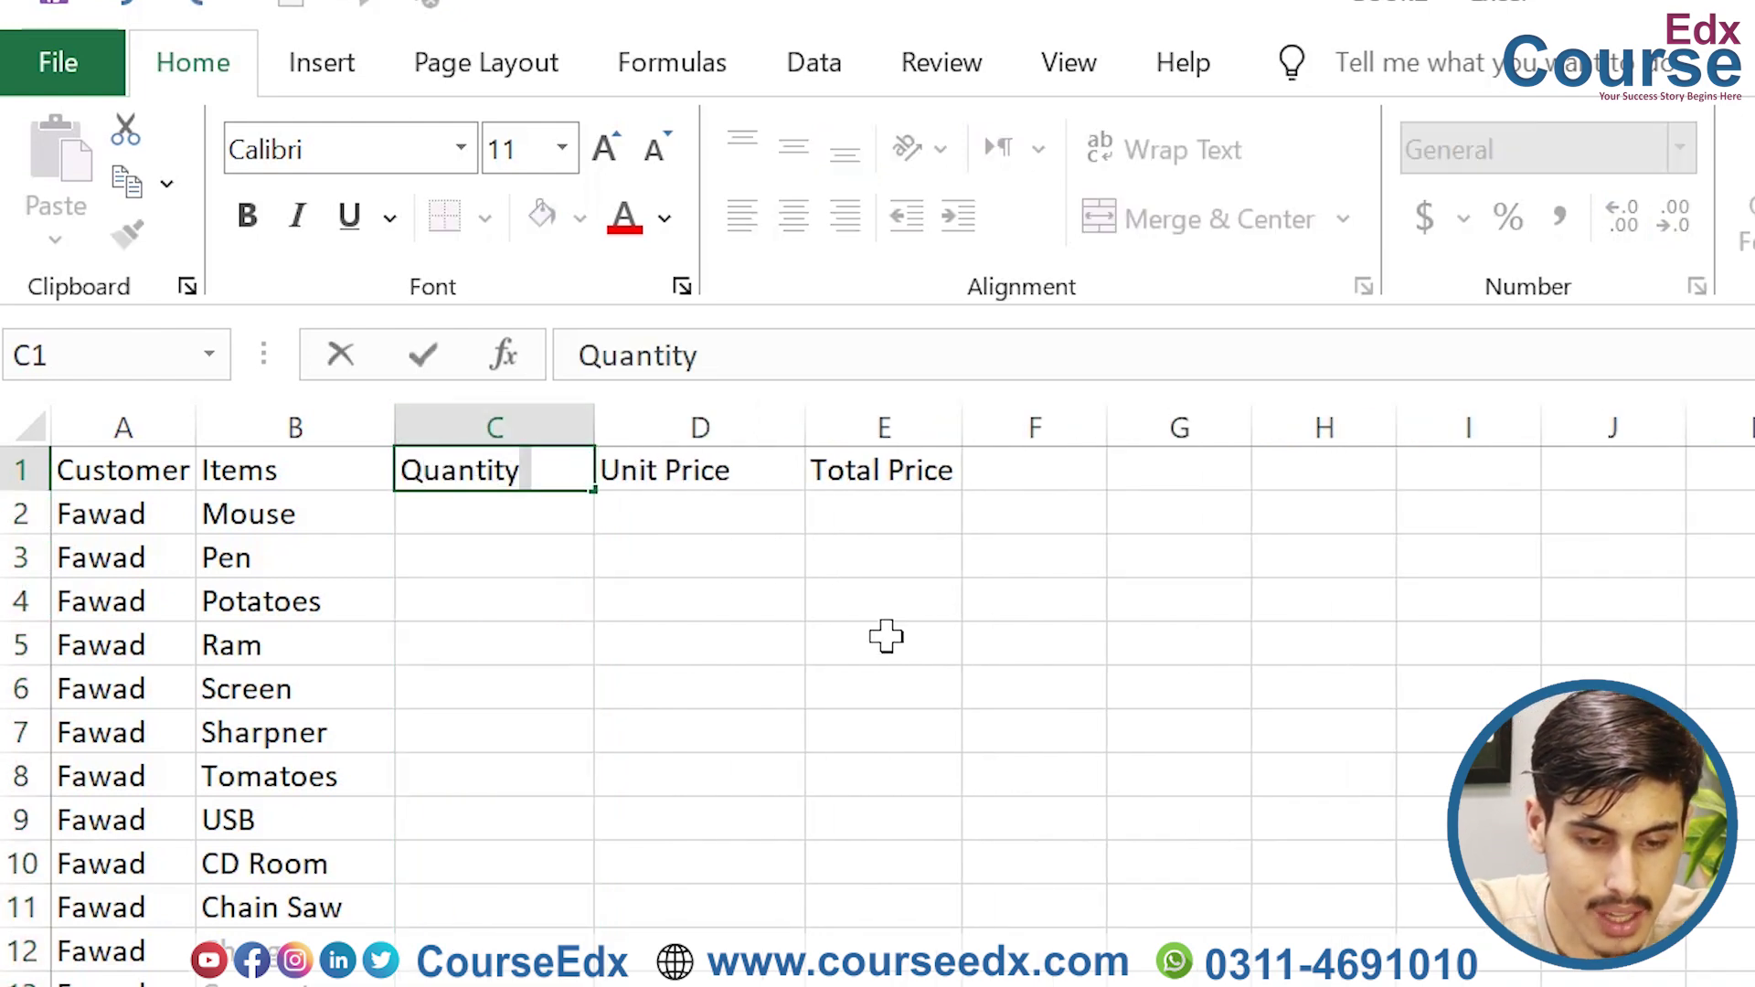
# Step: Enter the quantities 400, 1200, 120 and 400 for the first four items in C2:C5
pyautogui.click(526, 533)
pyautogui.write('4000')
pyautogui.press('Return')
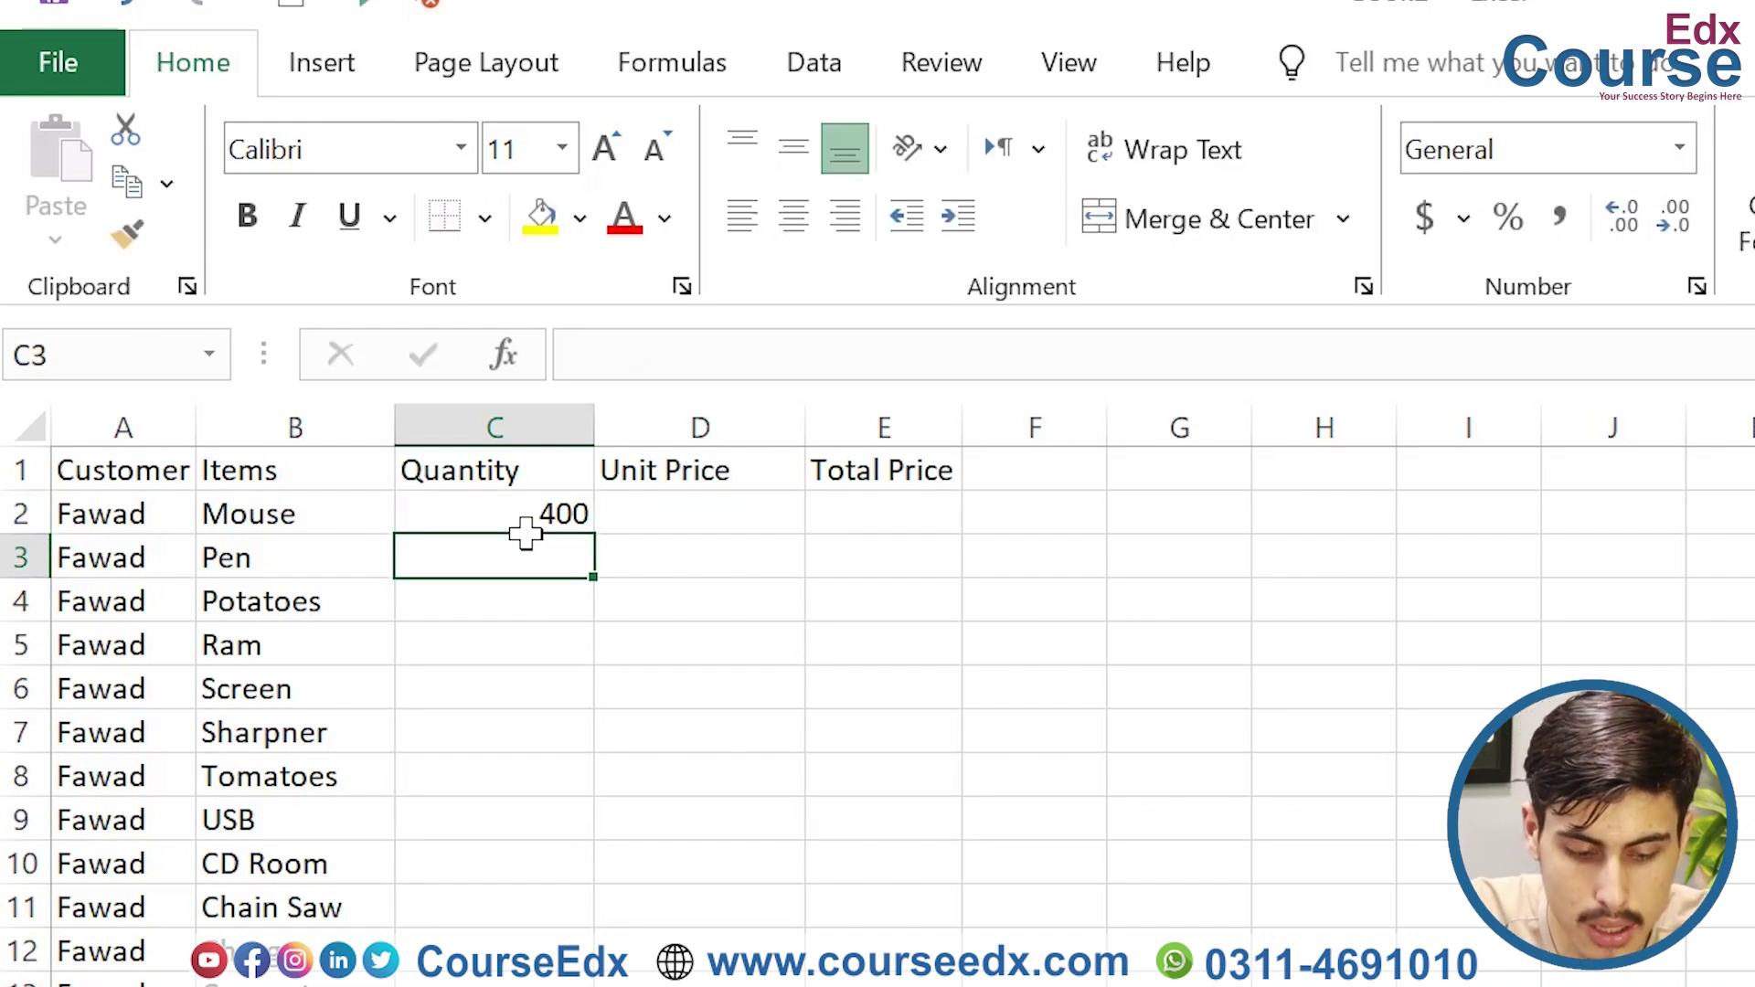
pyautogui.write('1200')
pyautogui.press('Return')
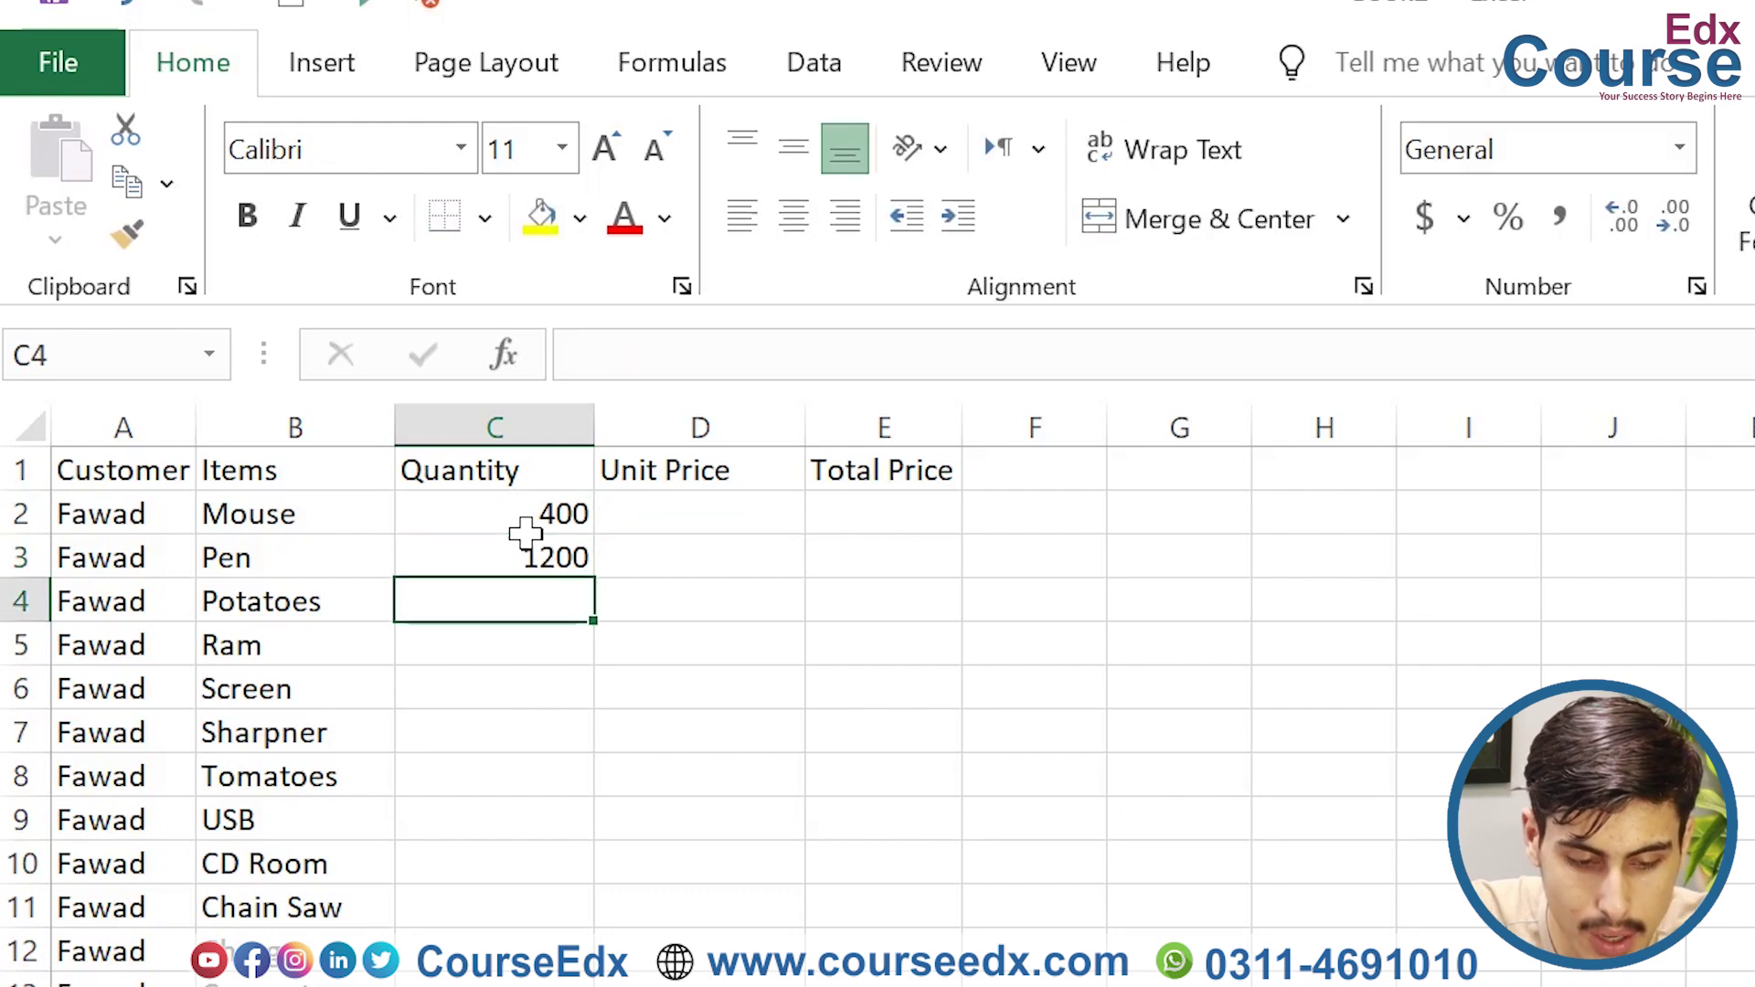
pyautogui.write('1200')
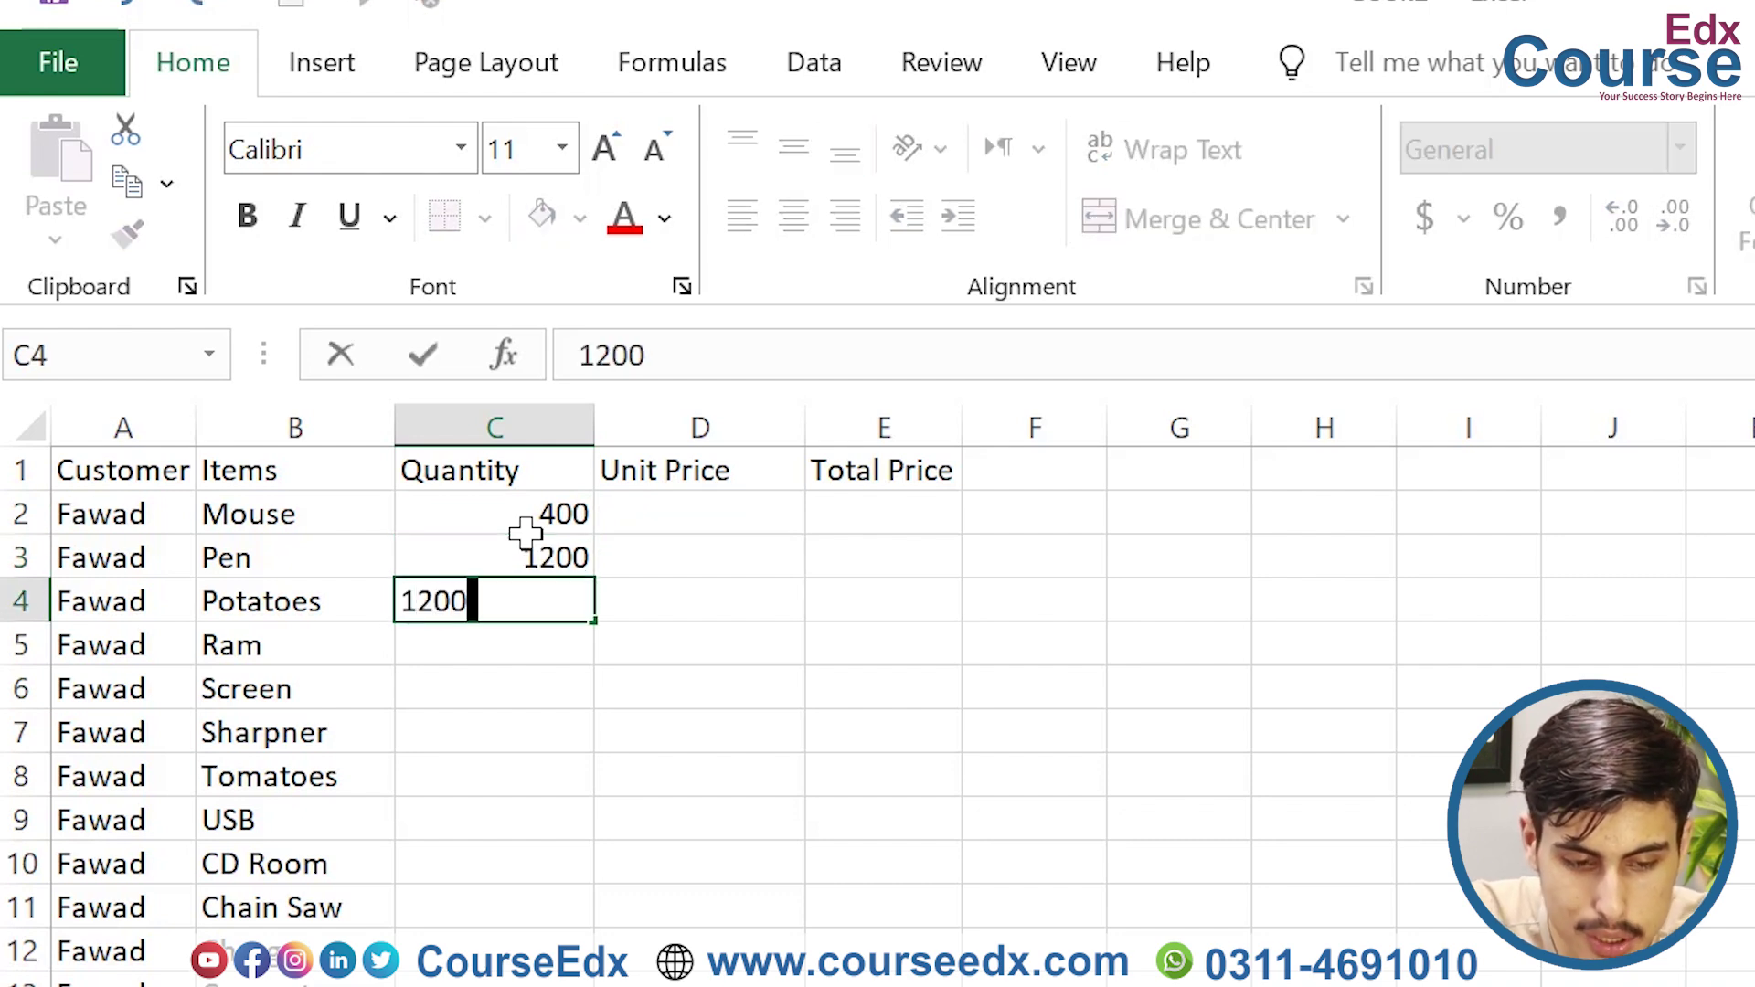
pyautogui.press('Return')
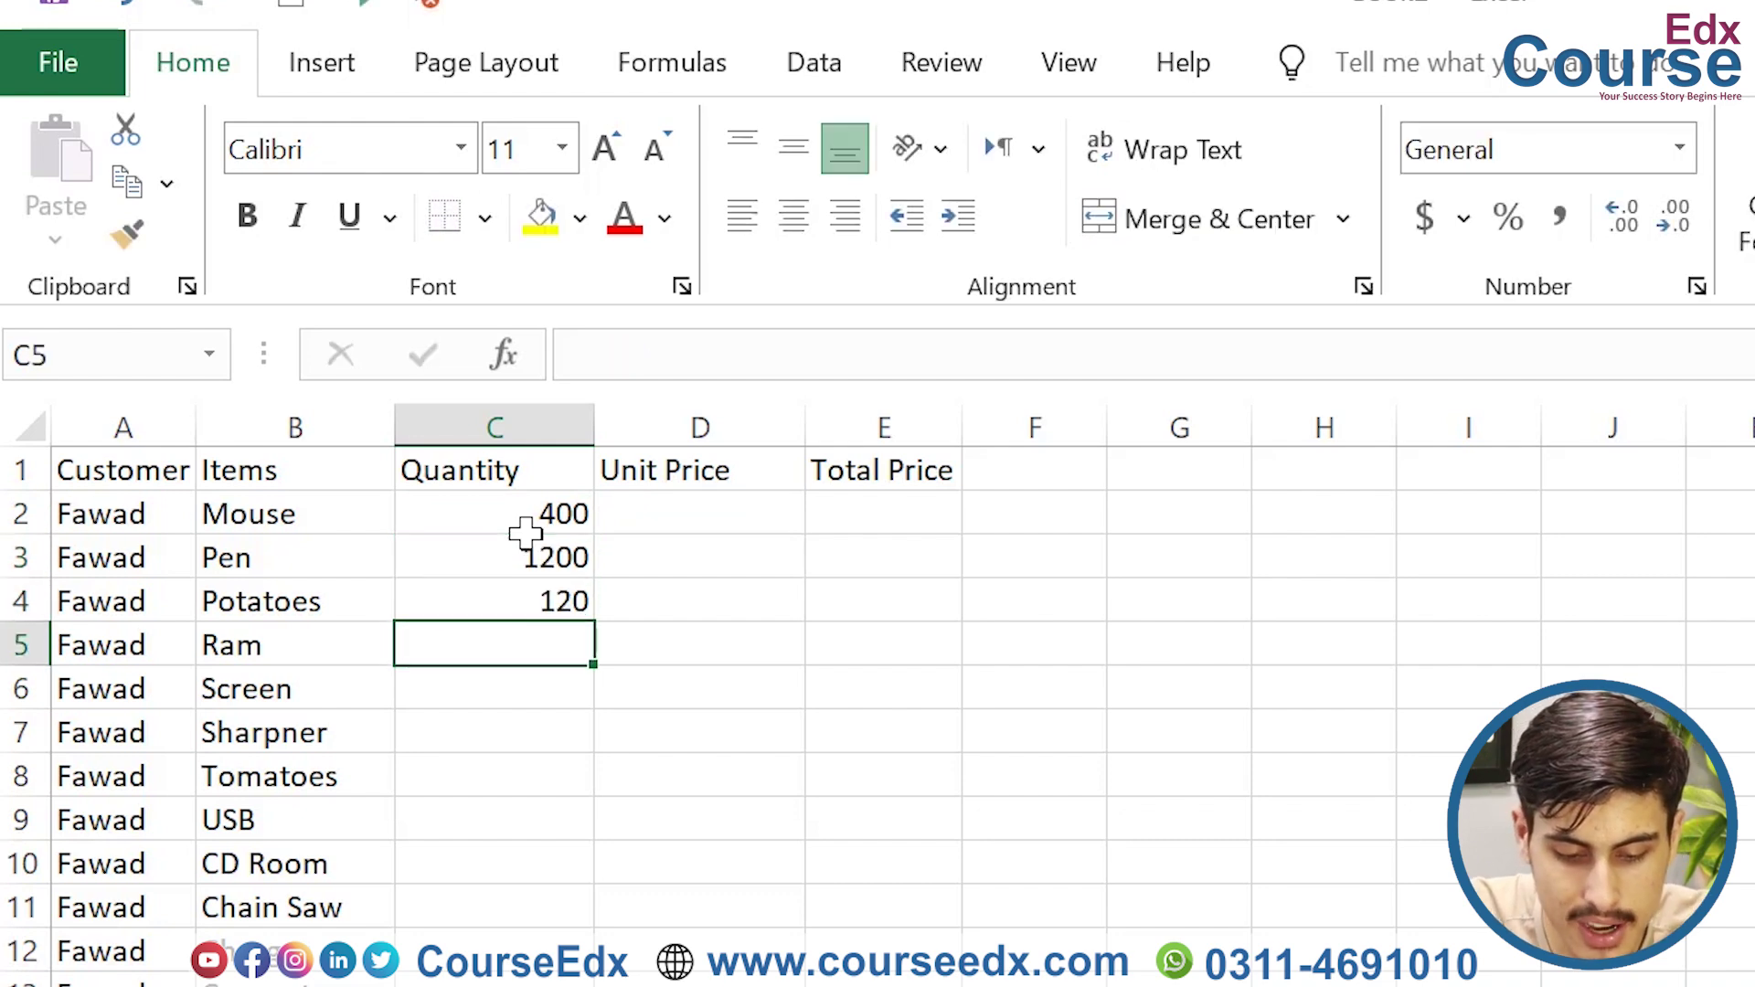
pyautogui.write('400')
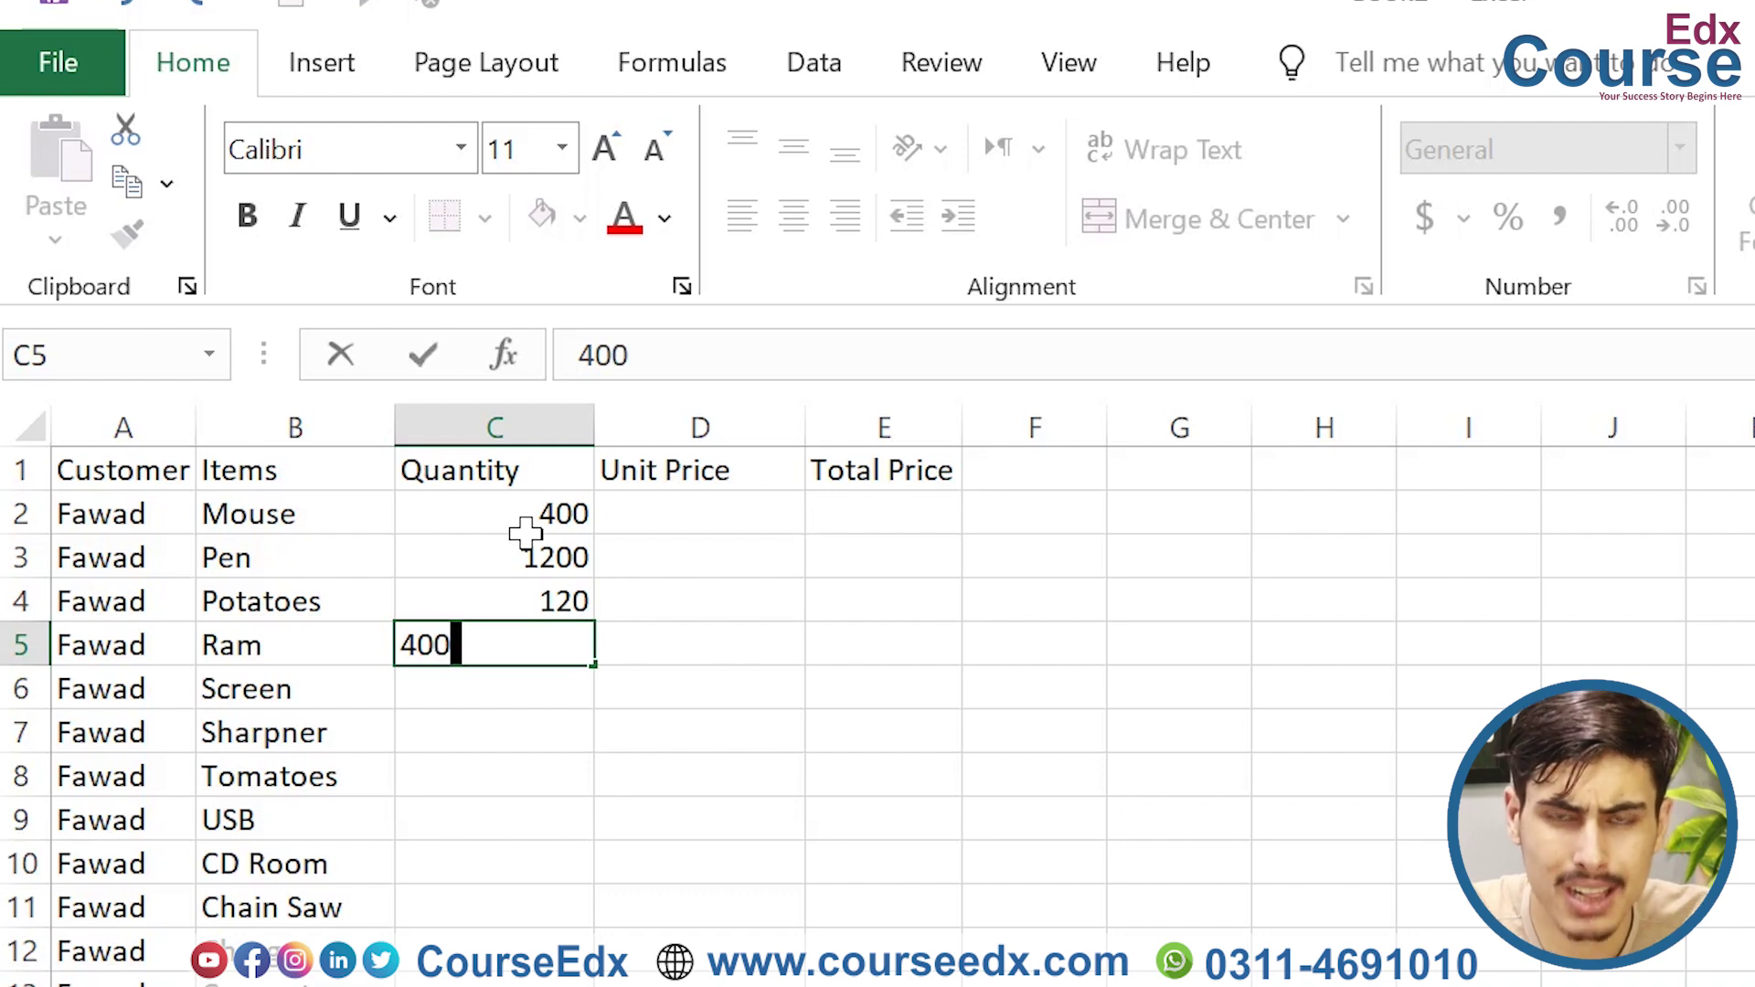
pyautogui.press('Return')
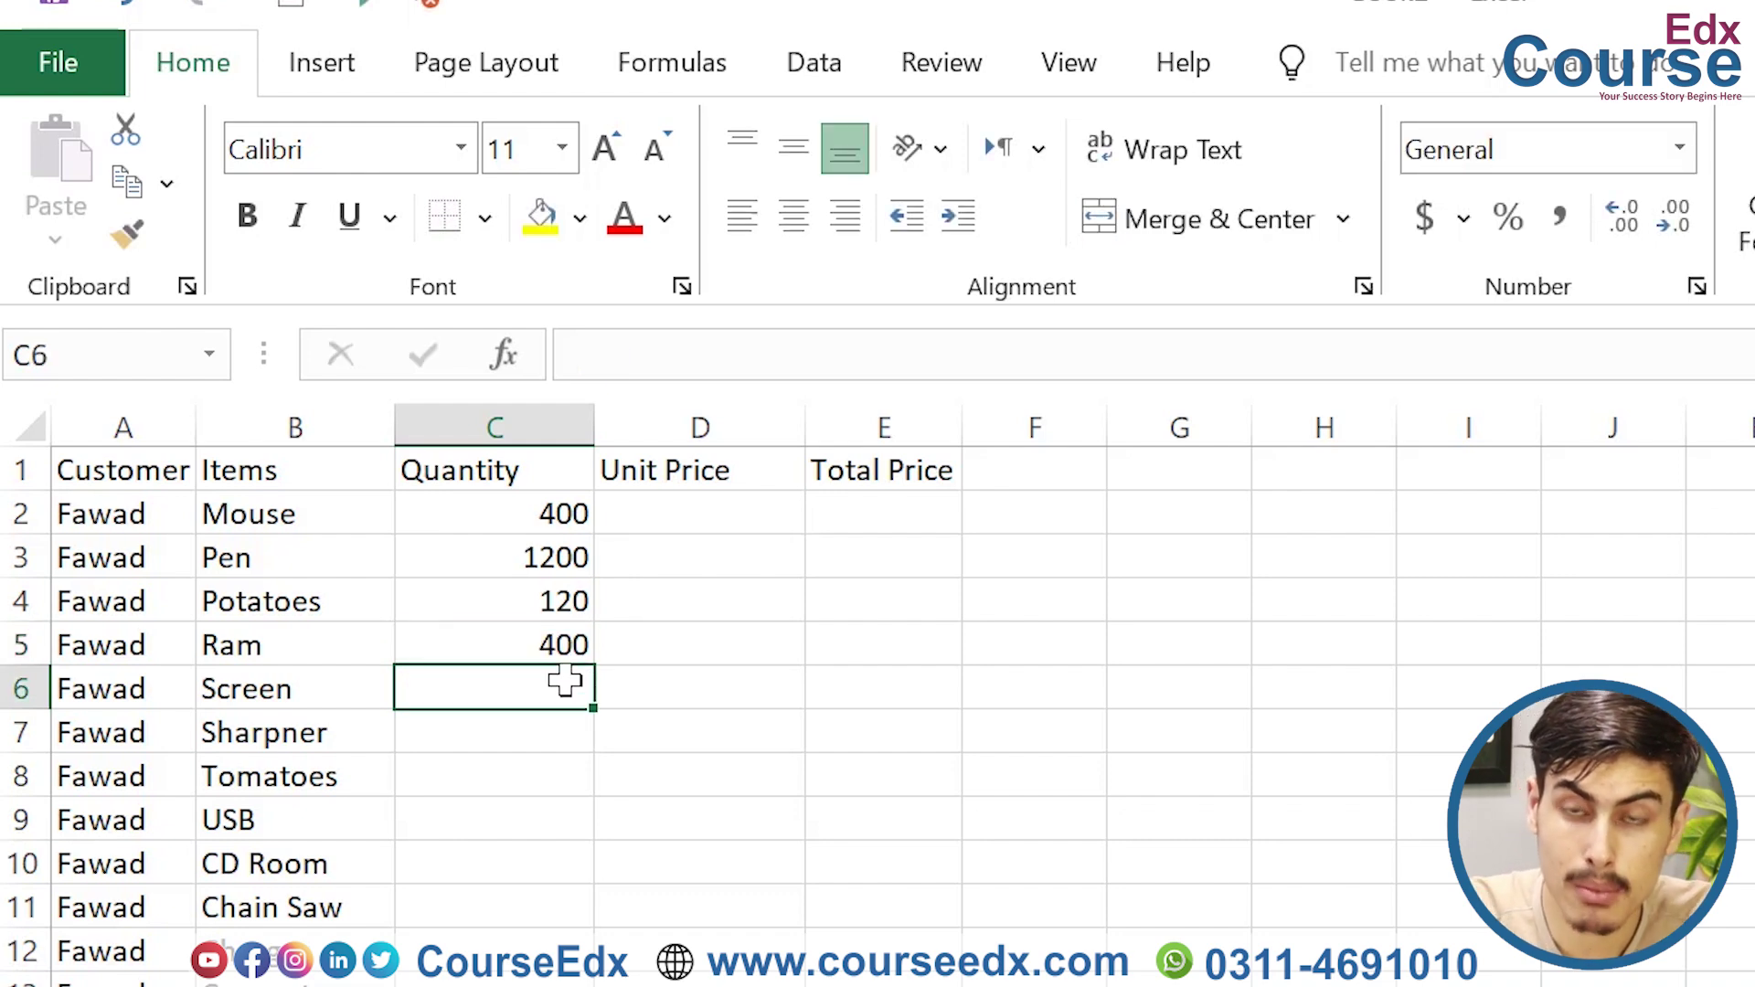
# Step: Enter =RANDBETWEEN(400,5000) in C6 and fill it down the rest of the Quantity column
pyautogui.write('=radn')
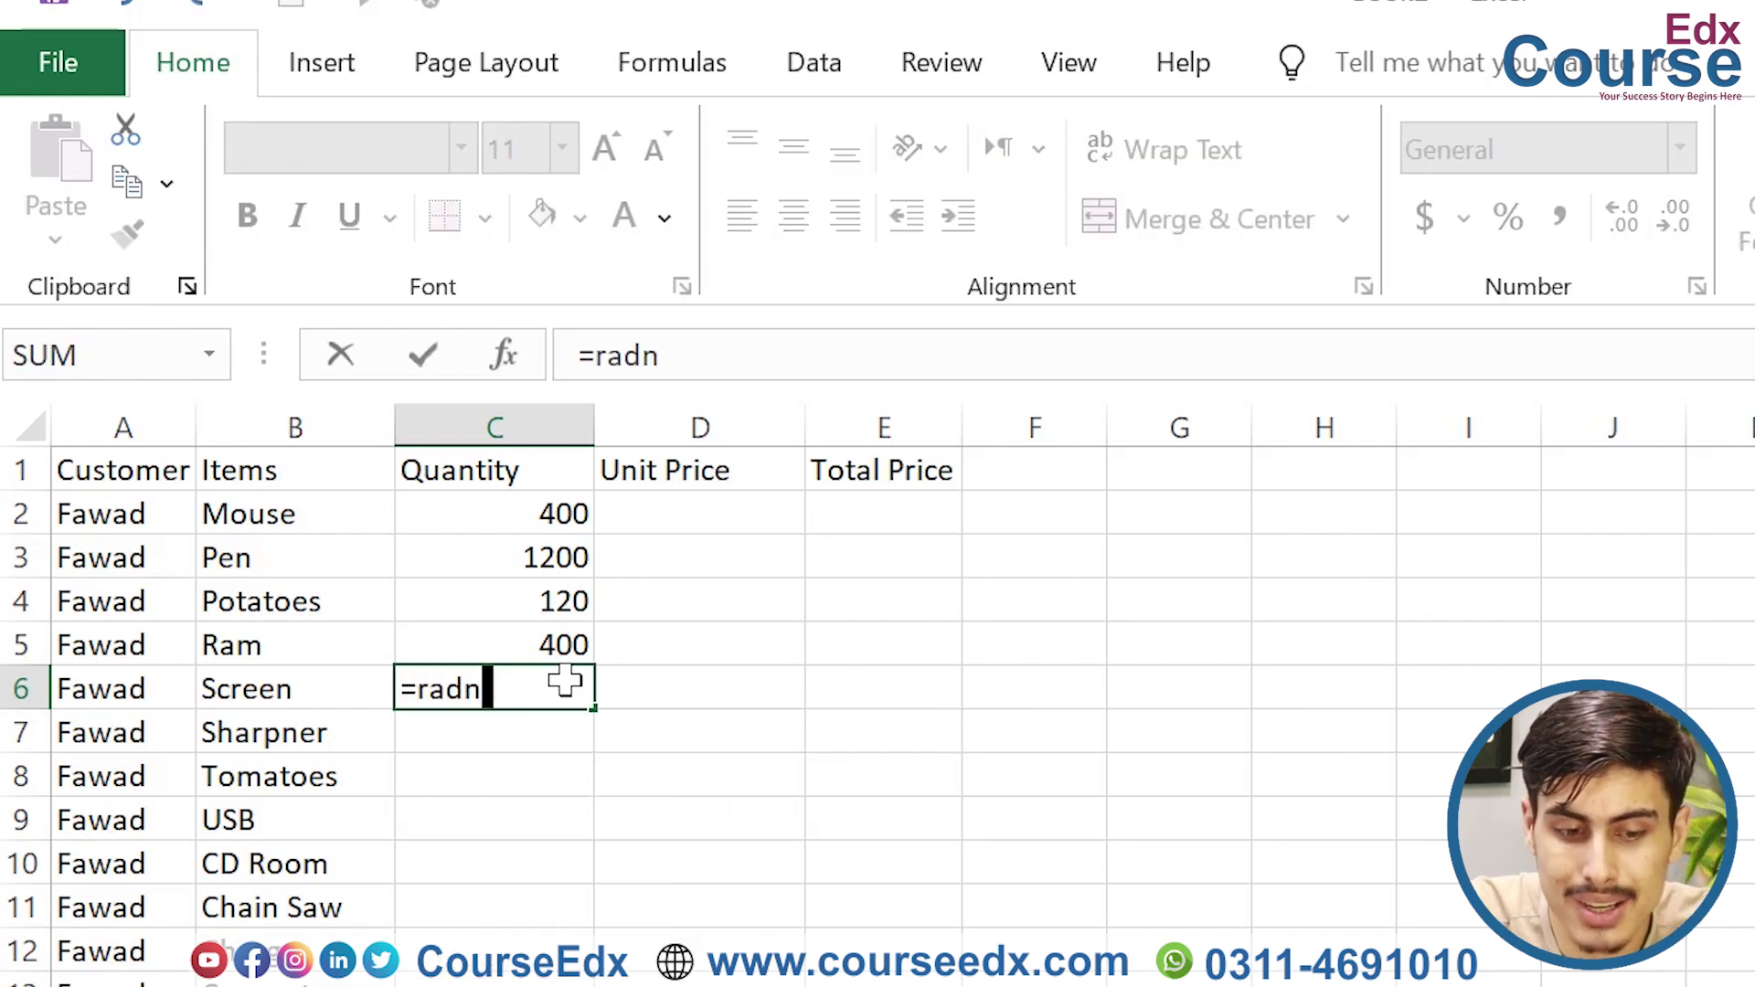
pyautogui.press('BackSpace')
pyautogui.press('BackSpace')
pyautogui.write('ndbe')
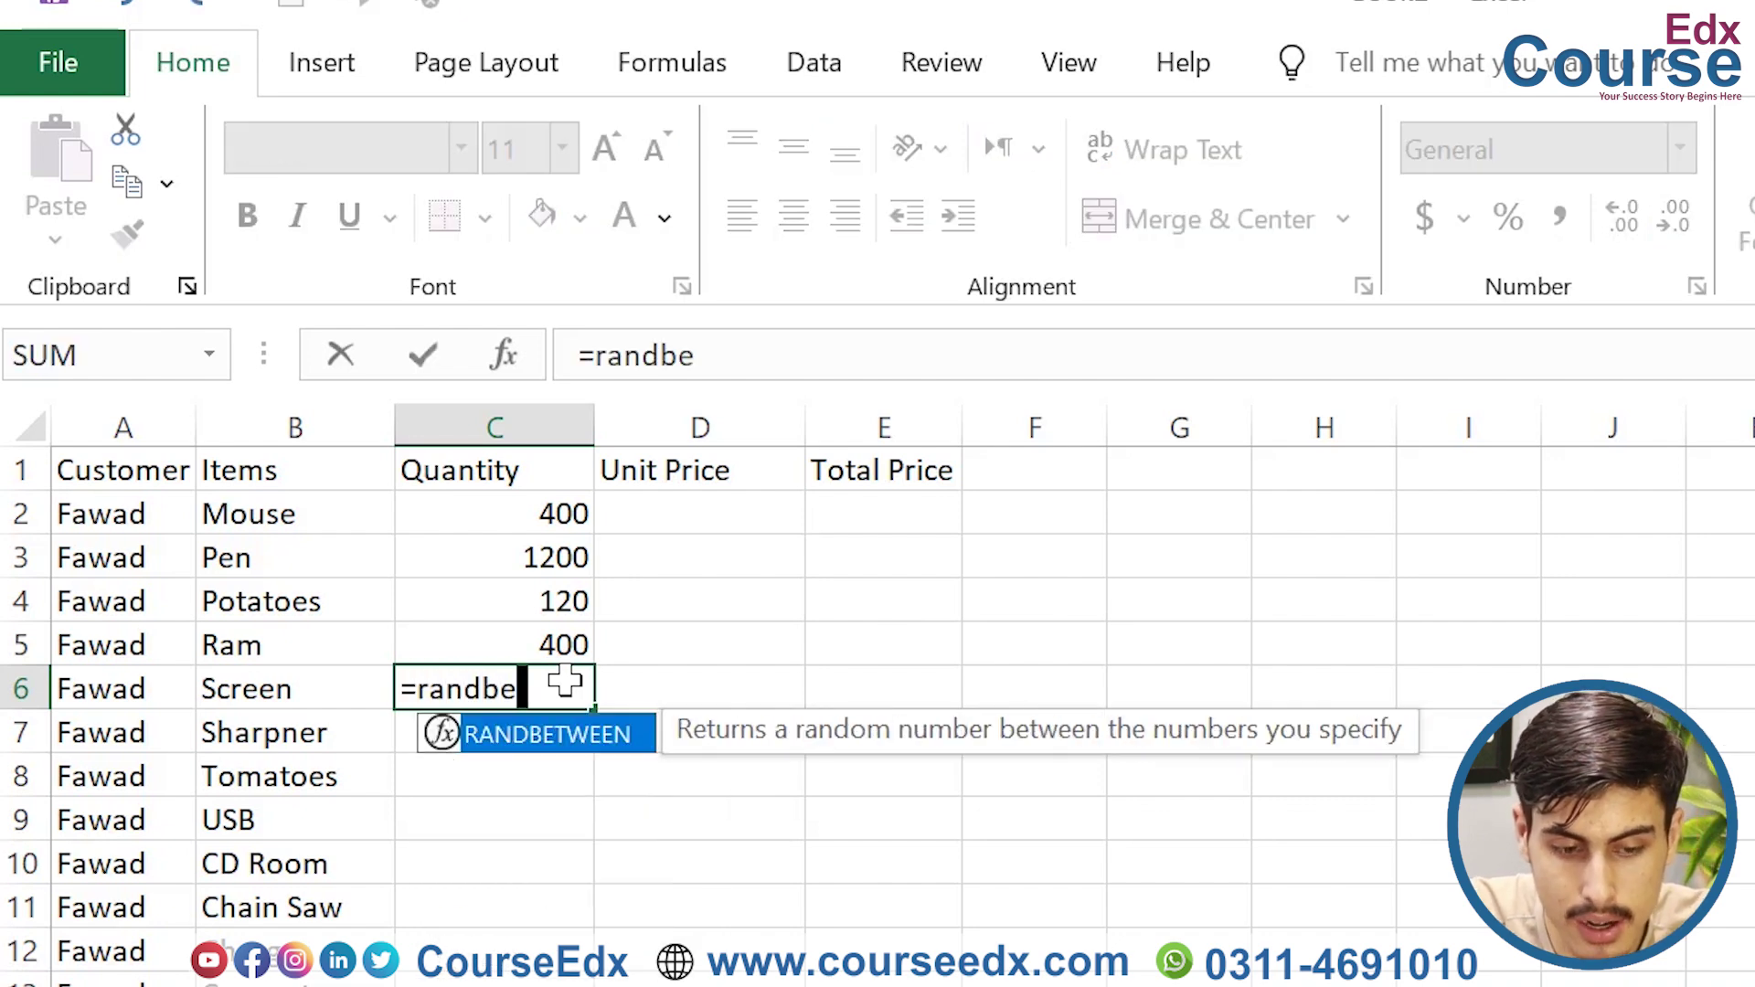
pyautogui.press('Tab')
pyautogui.write('400,')
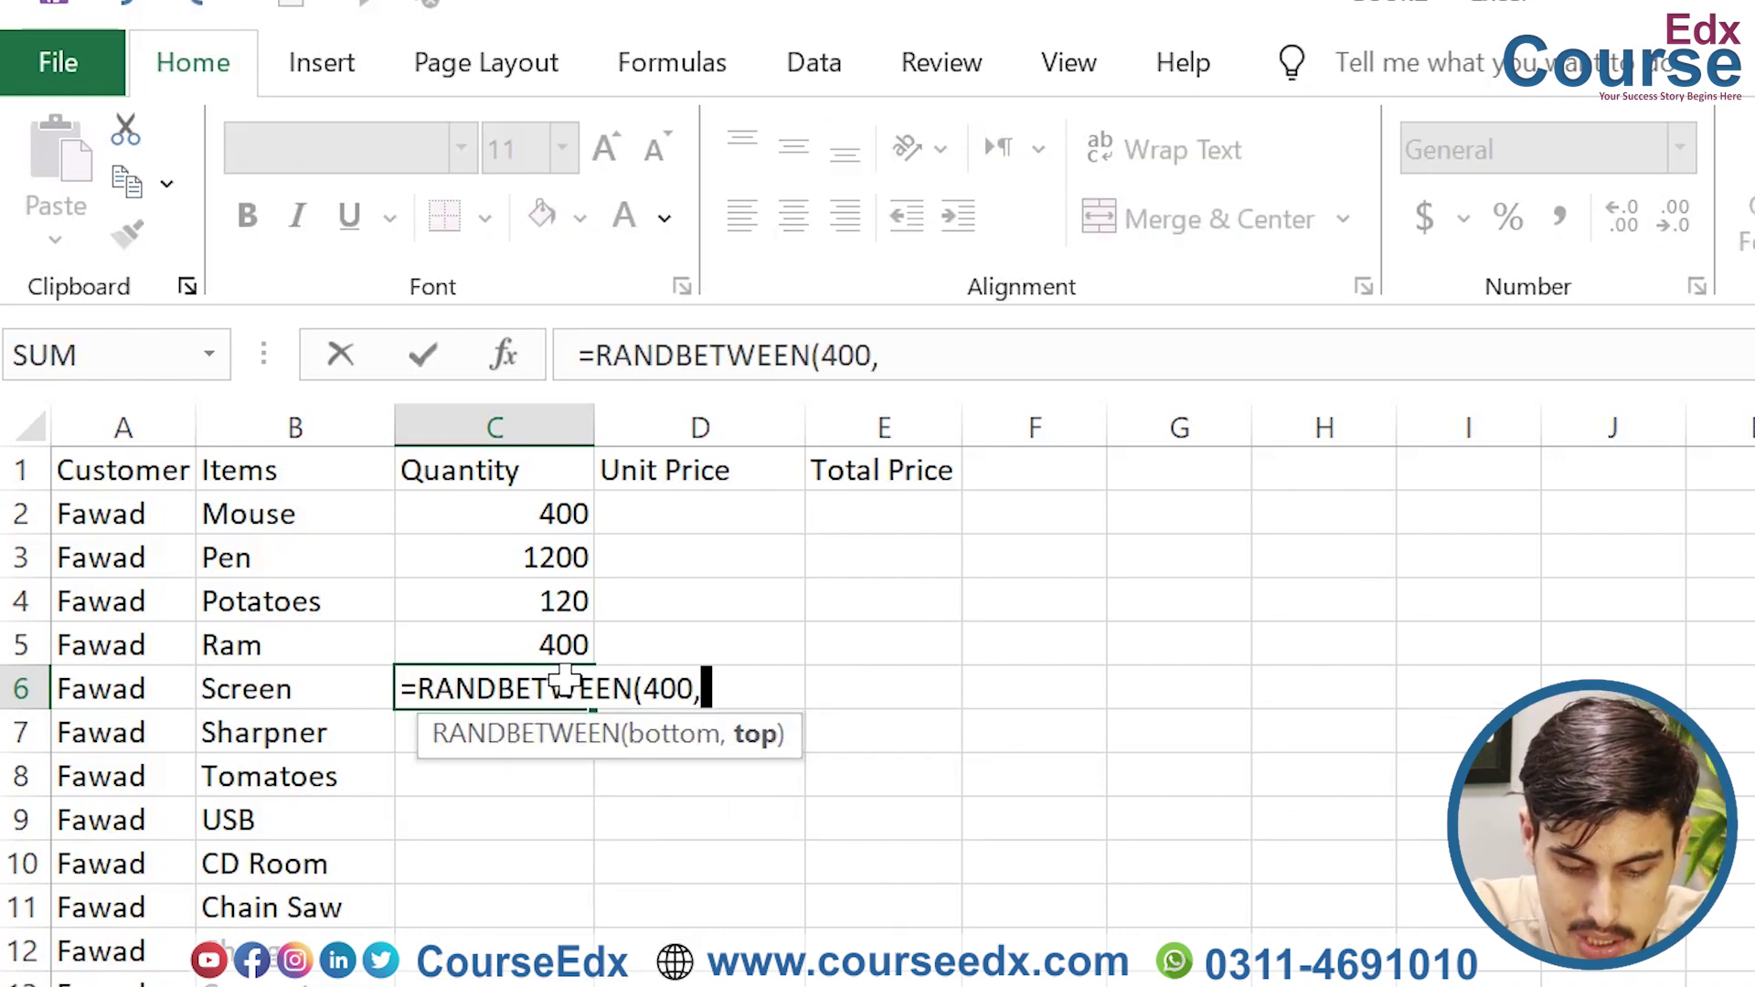
pyautogui.write('5000)')
pyautogui.press('Return')
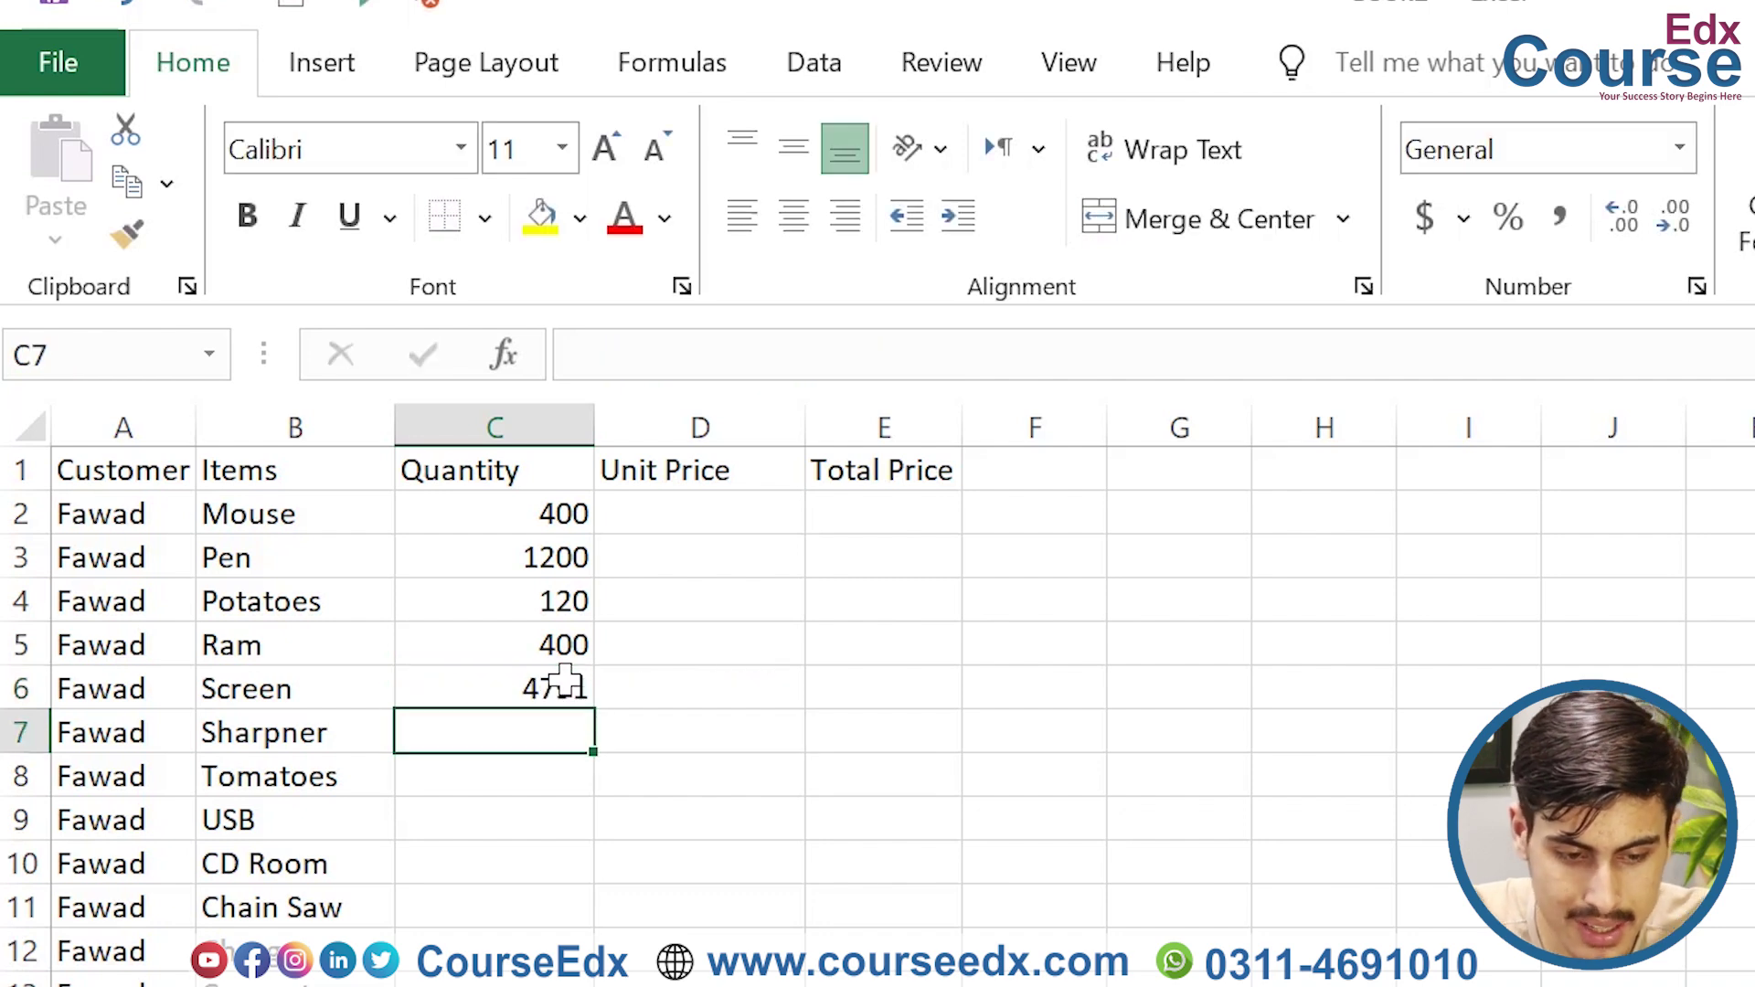
pyautogui.click(564, 681)
pyautogui.doubleClick(596, 710)
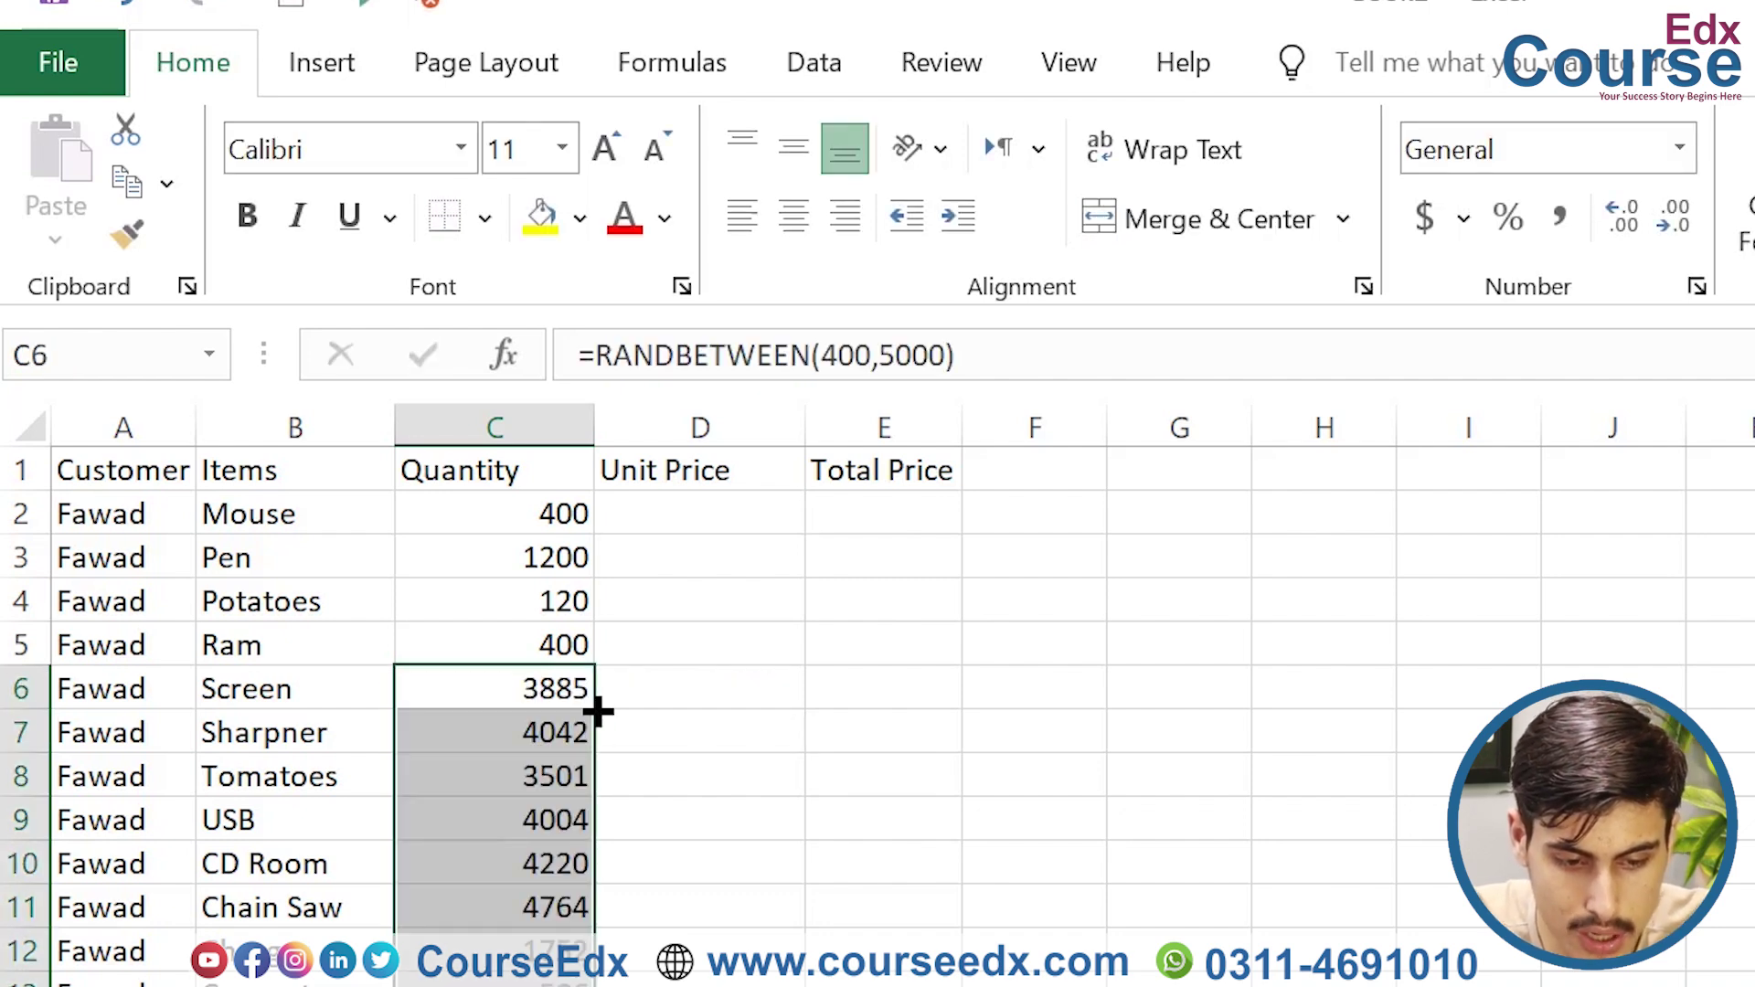
# Step: Replace the random quantity formulas from C6 down with their fixed values using Paste Special Values
pyautogui.hotkey('ctrl', 'c')
pyautogui.hotkey('ctrl', 'alt', 'v')
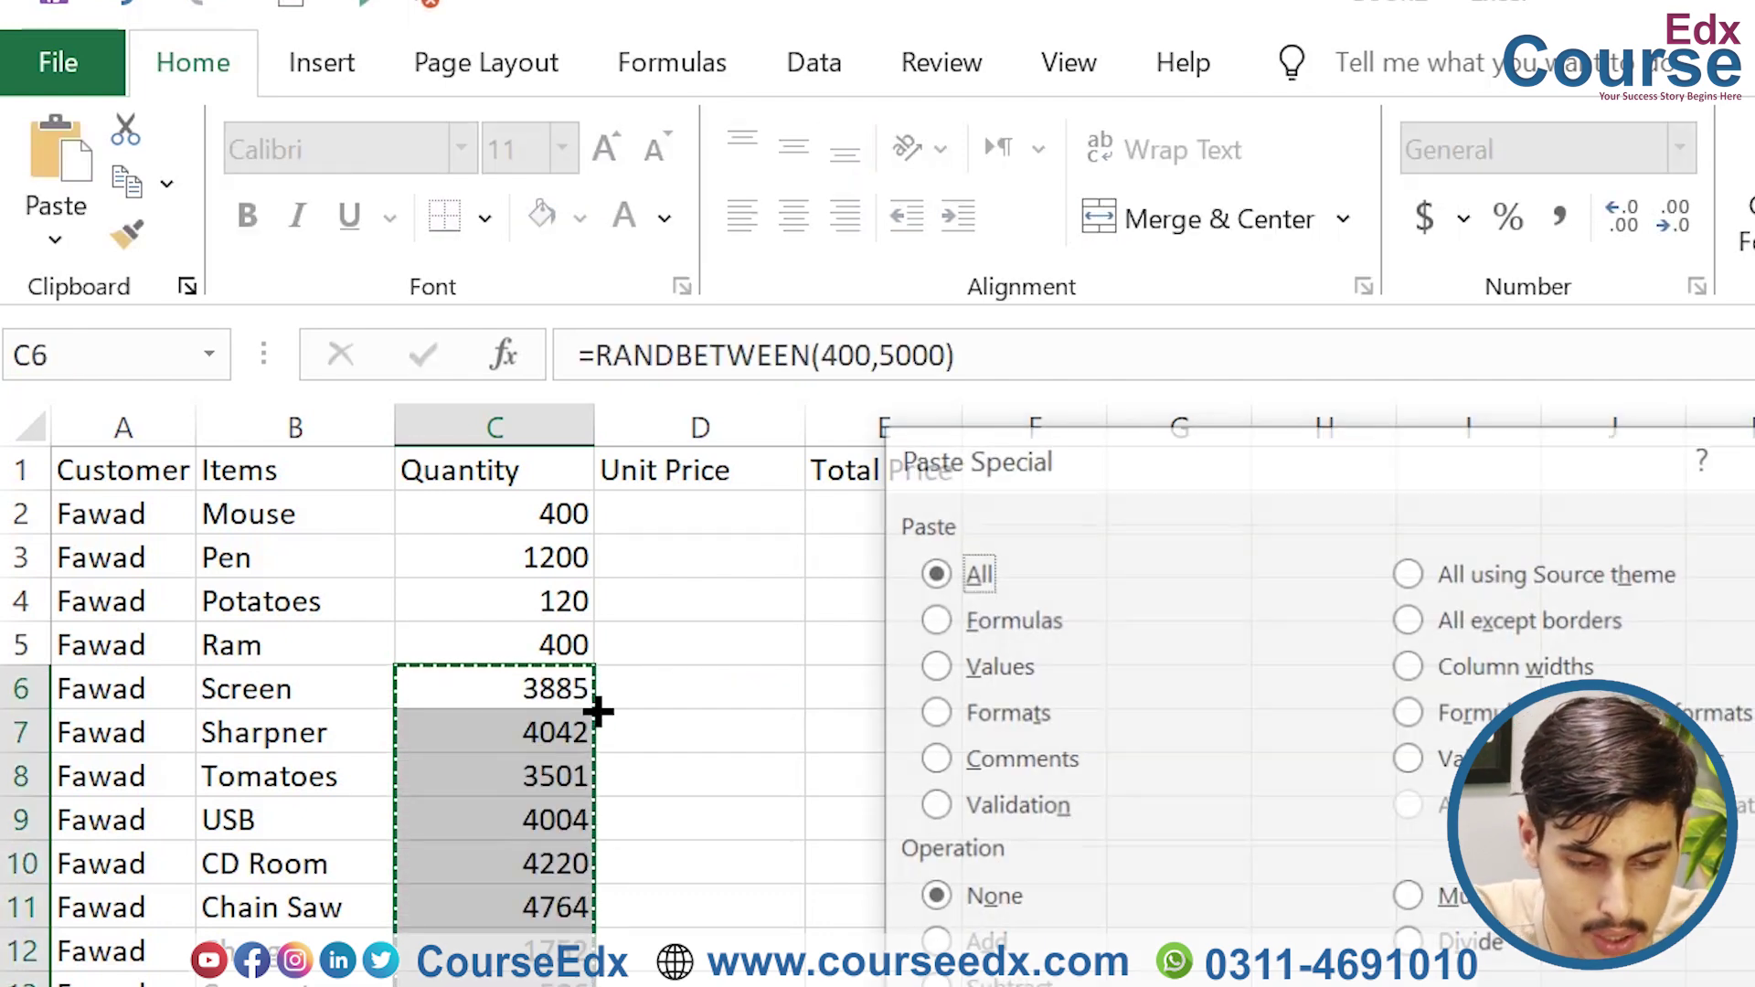
pyautogui.click(930, 665)
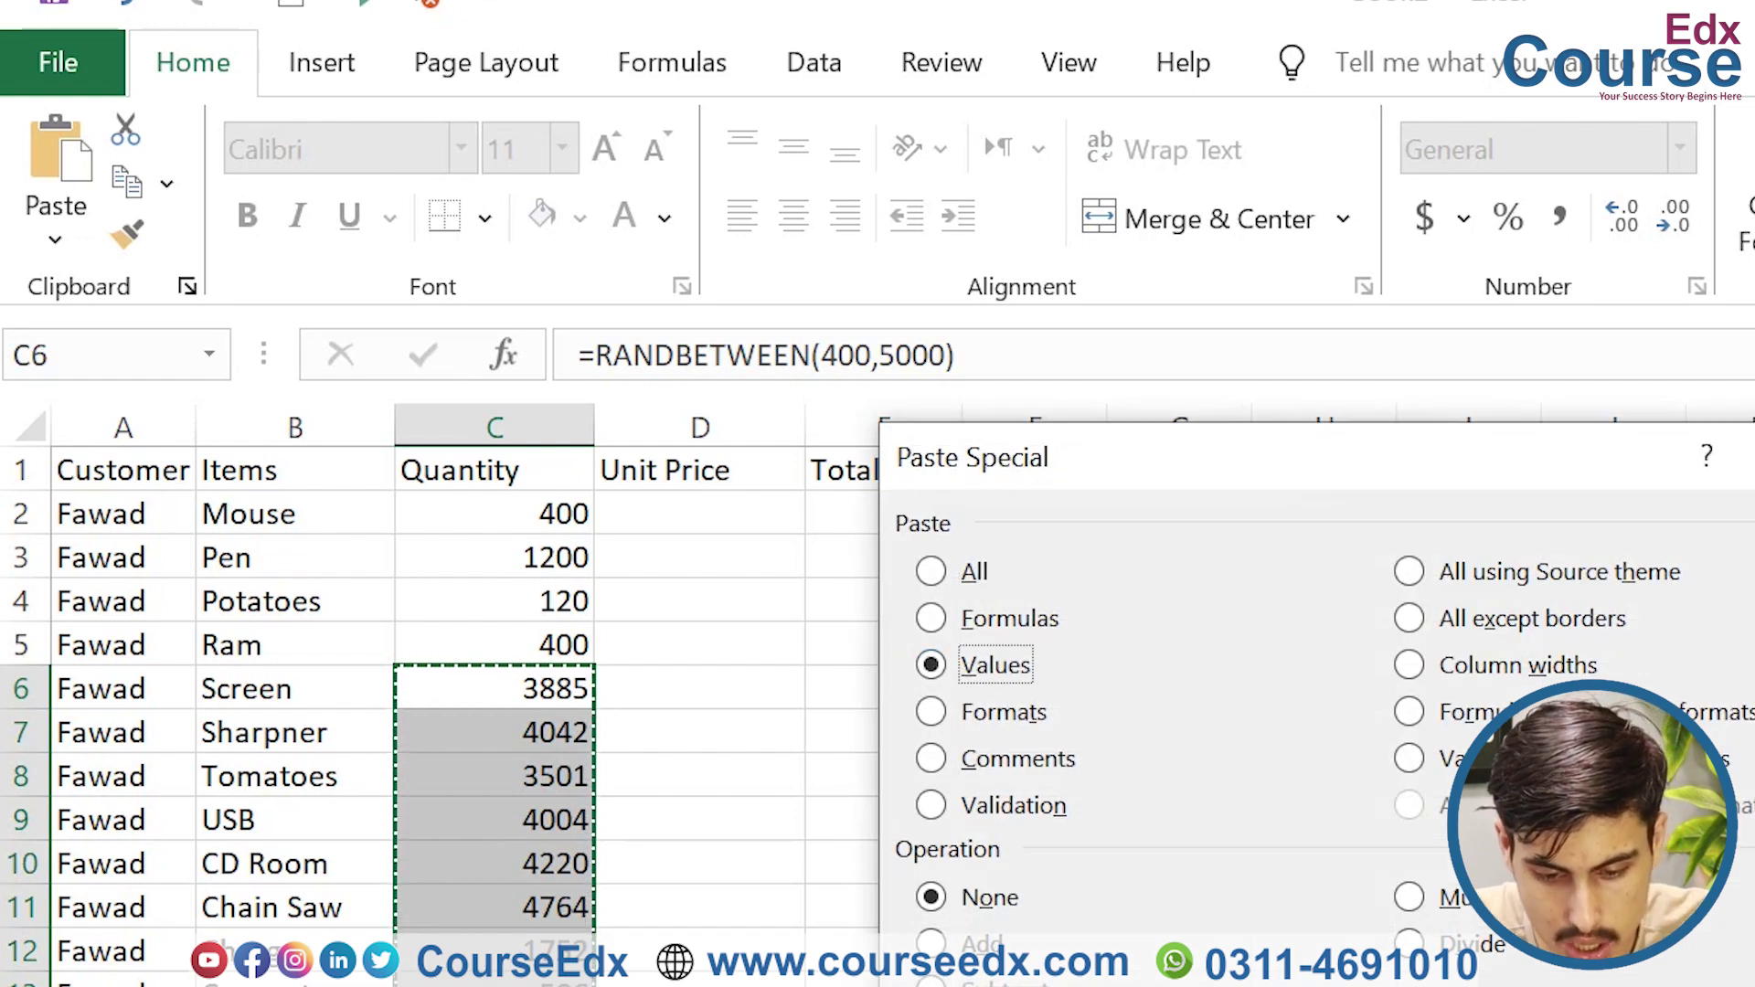
pyautogui.press('Return')
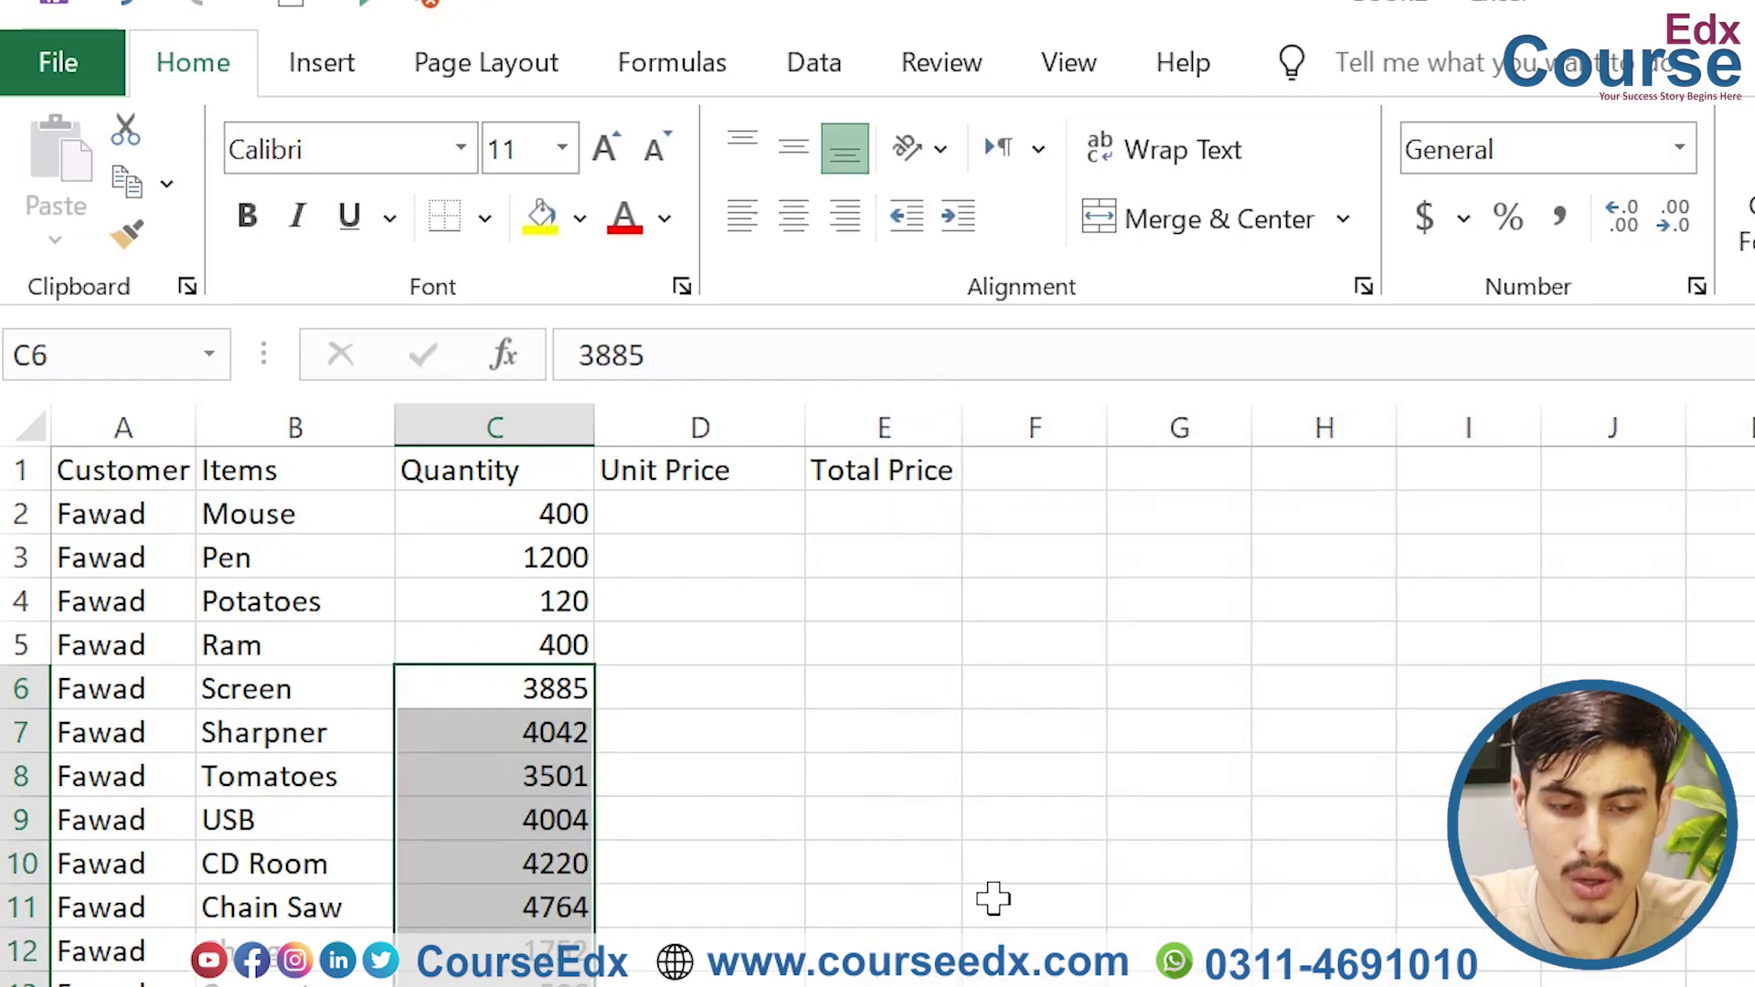
# Step: Enter the unit prices 500, 12, 140 and 3000 for the first four items in D2:D5
pyautogui.click(720, 514)
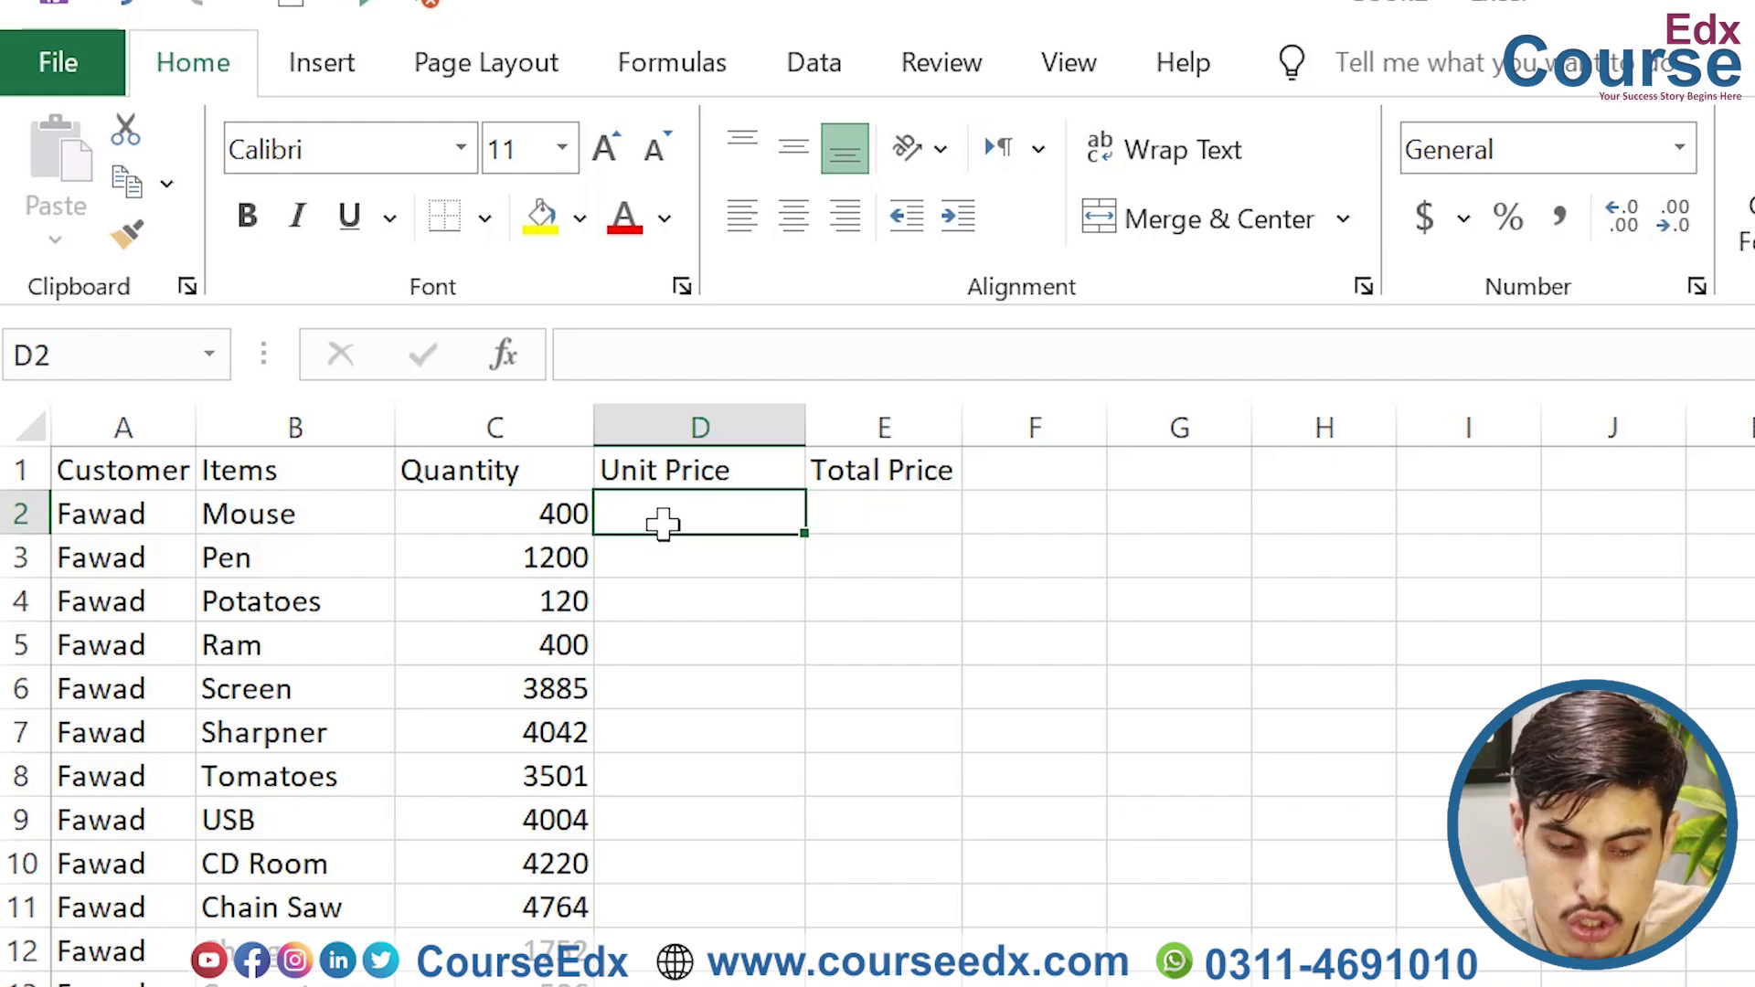
pyautogui.write('120')
pyautogui.press('BackSpace')
pyautogui.press('BackSpace')
pyautogui.press('BackSpace')
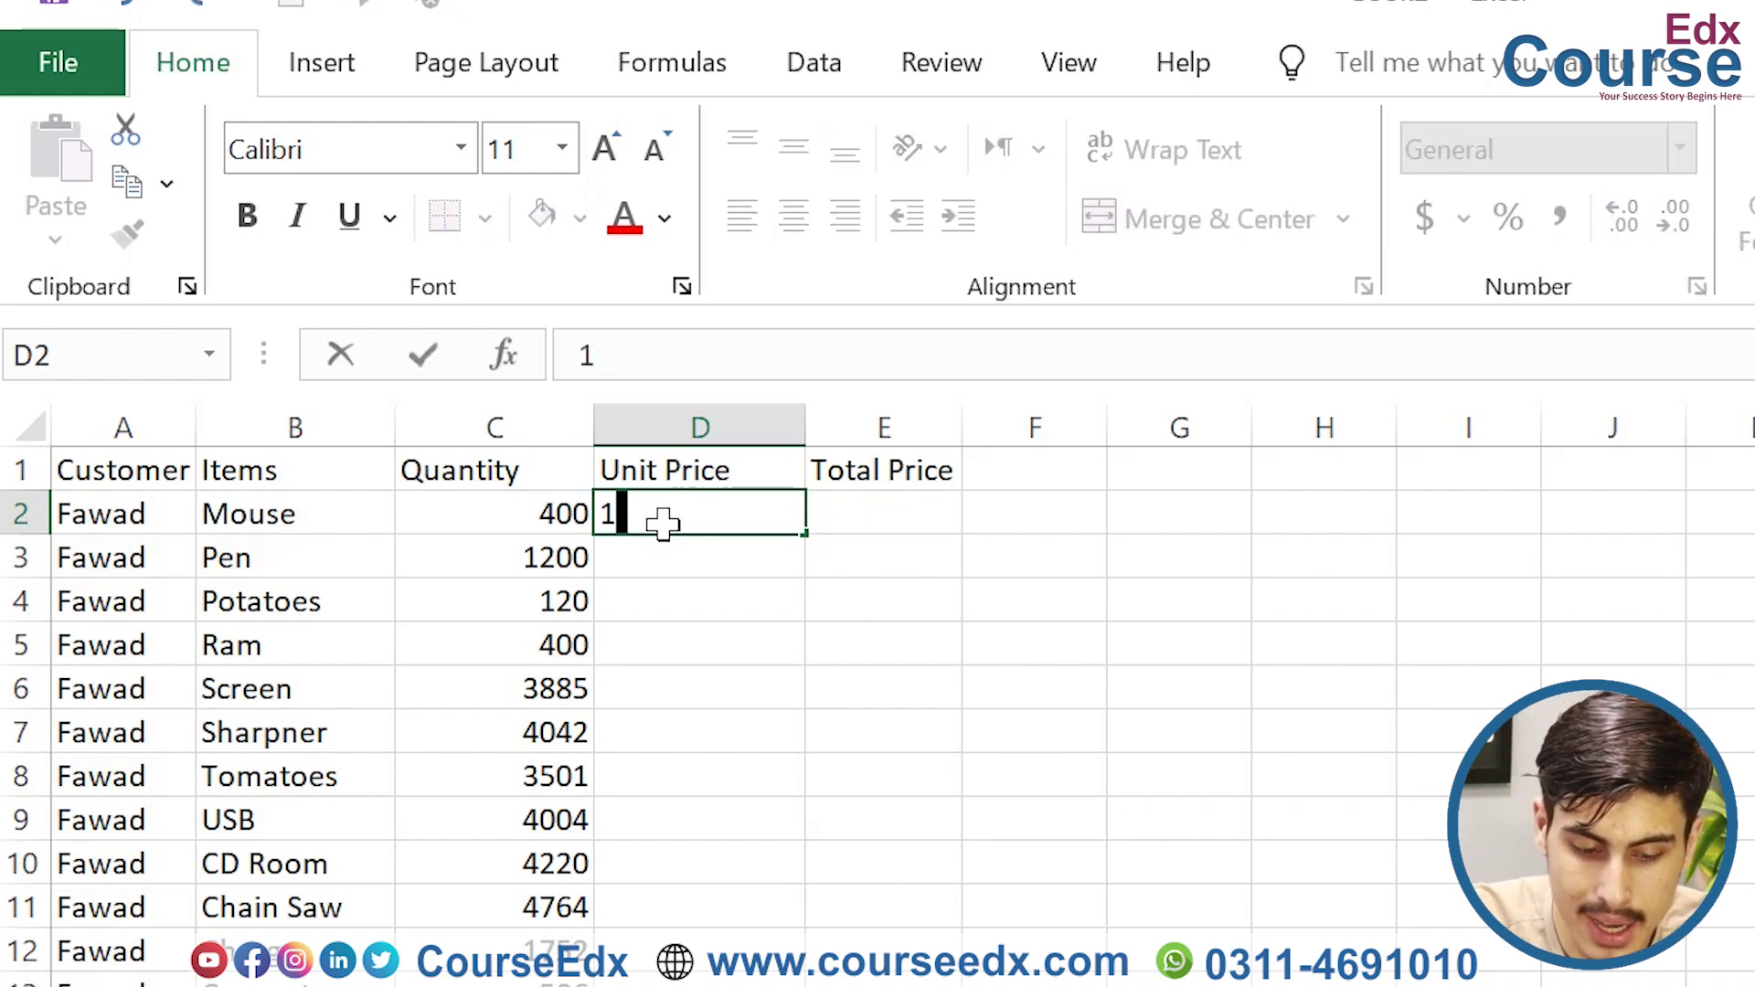
pyautogui.write('500')
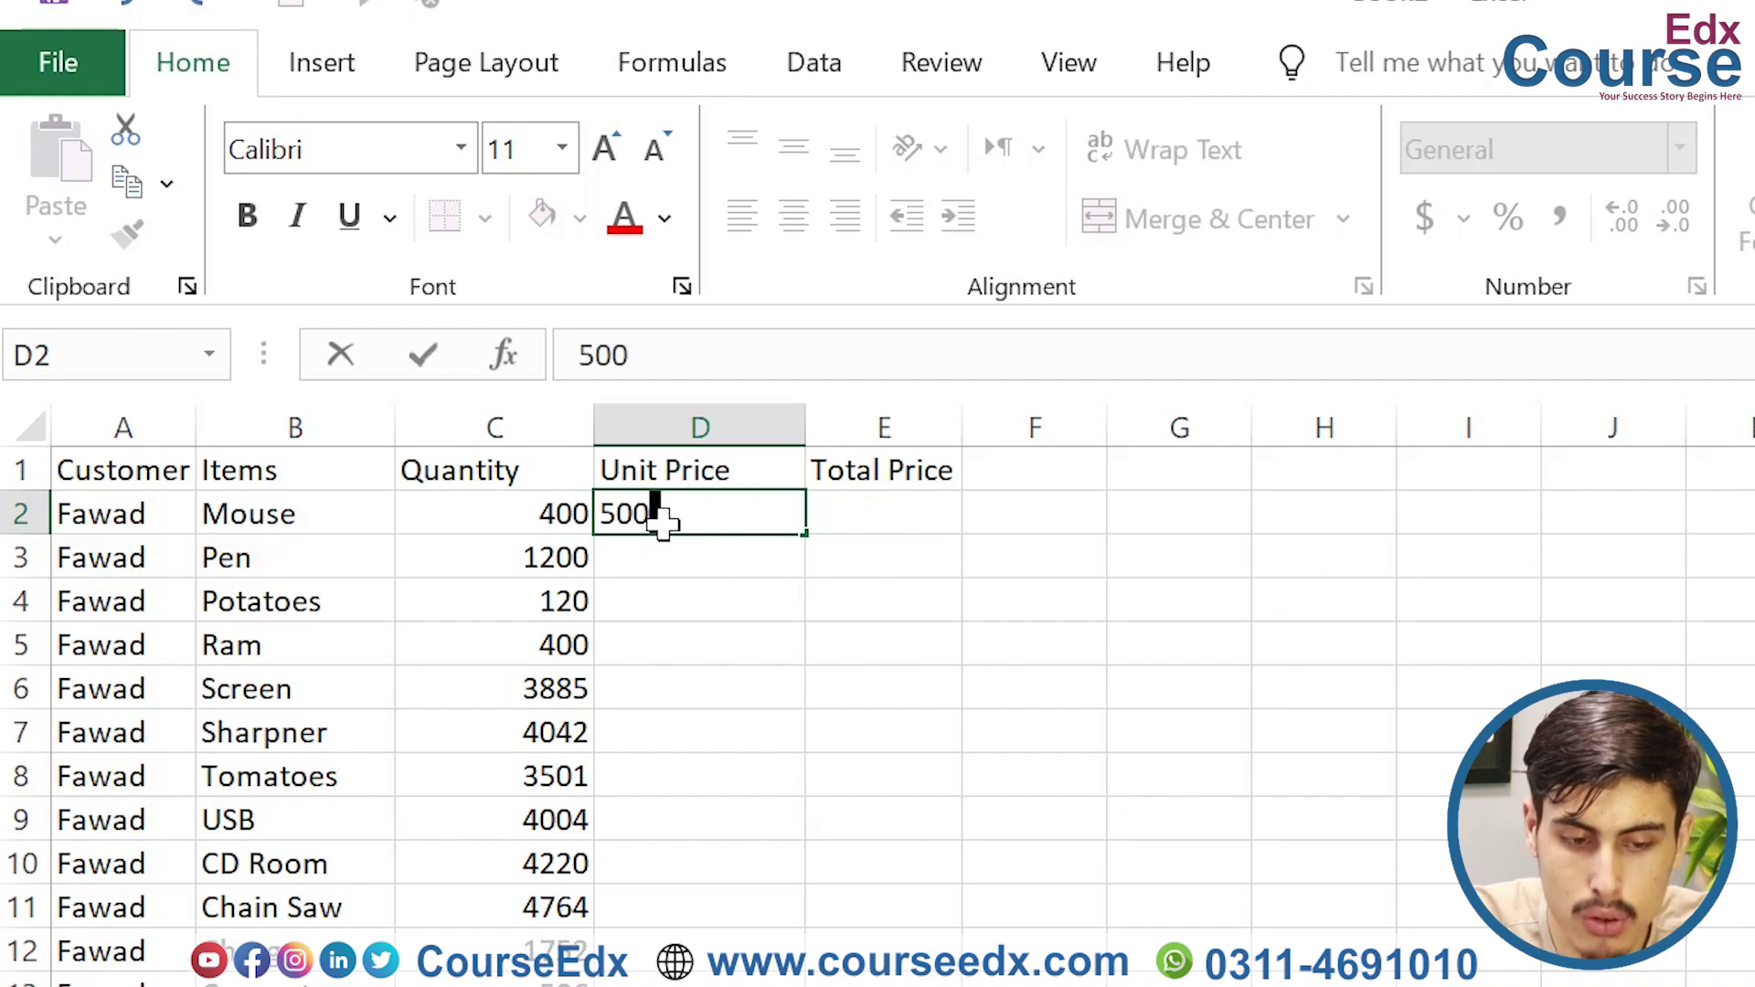
pyautogui.press('Return')
pyautogui.write('12')
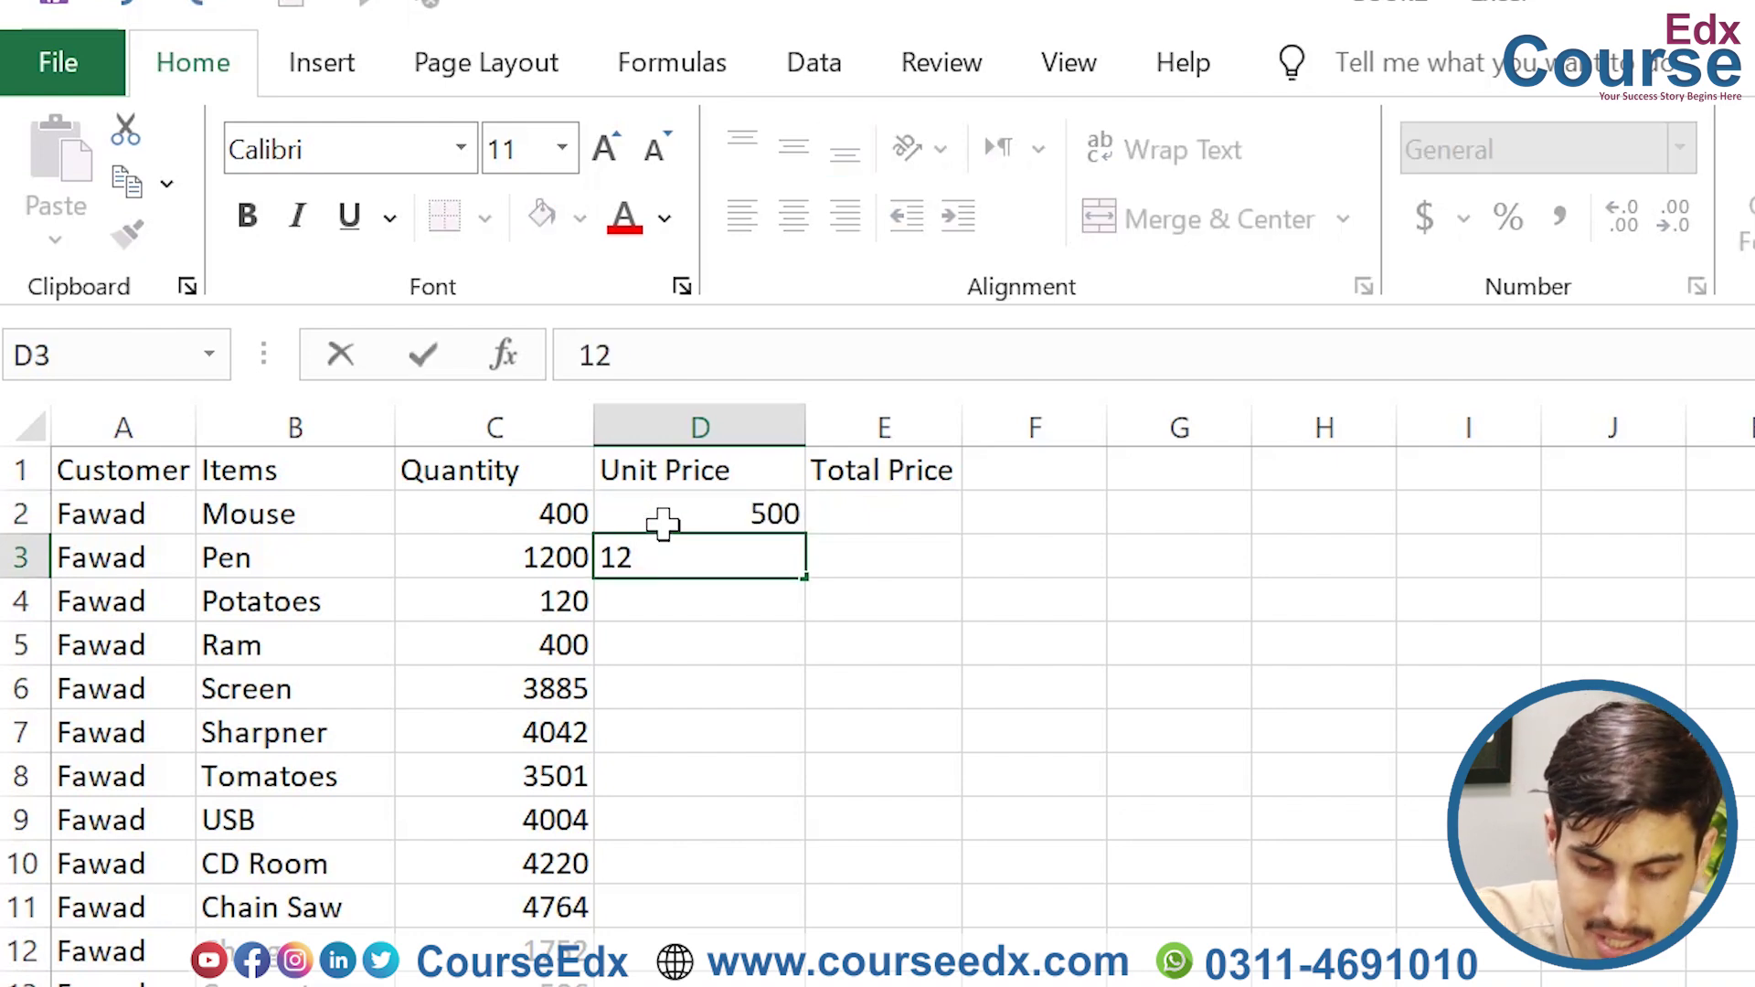
pyautogui.press('Return')
pyautogui.write('140')
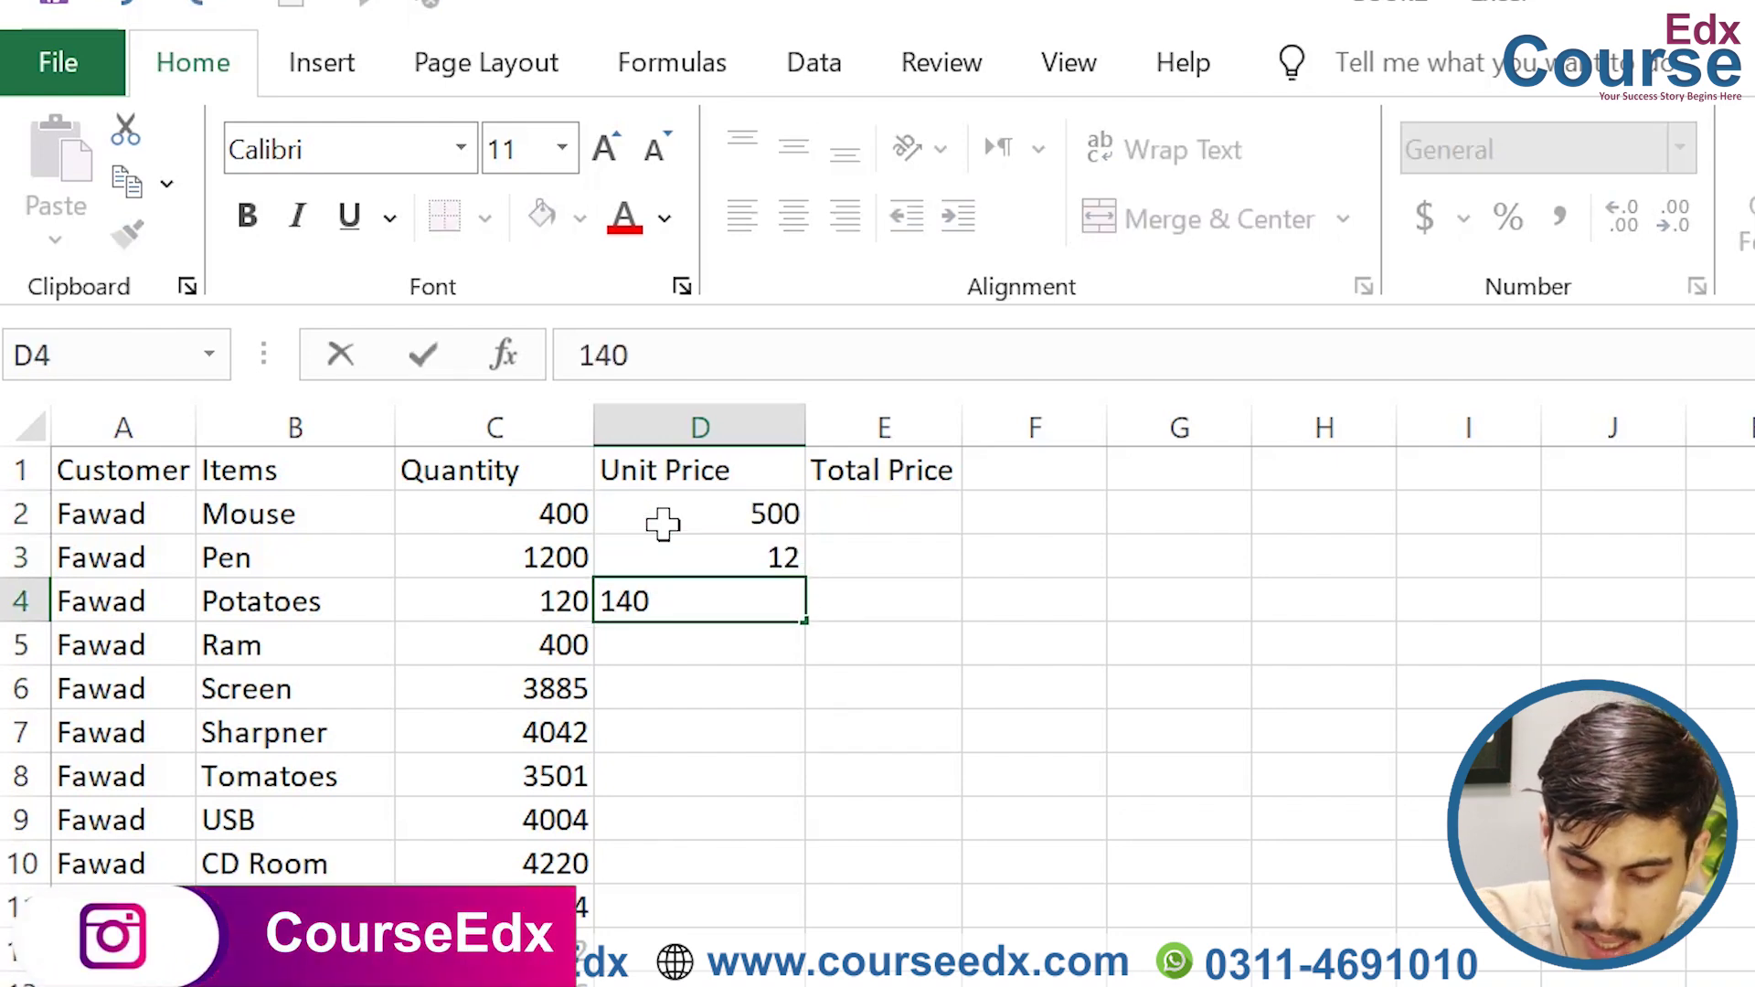
pyautogui.press('Return')
pyautogui.write('3000')
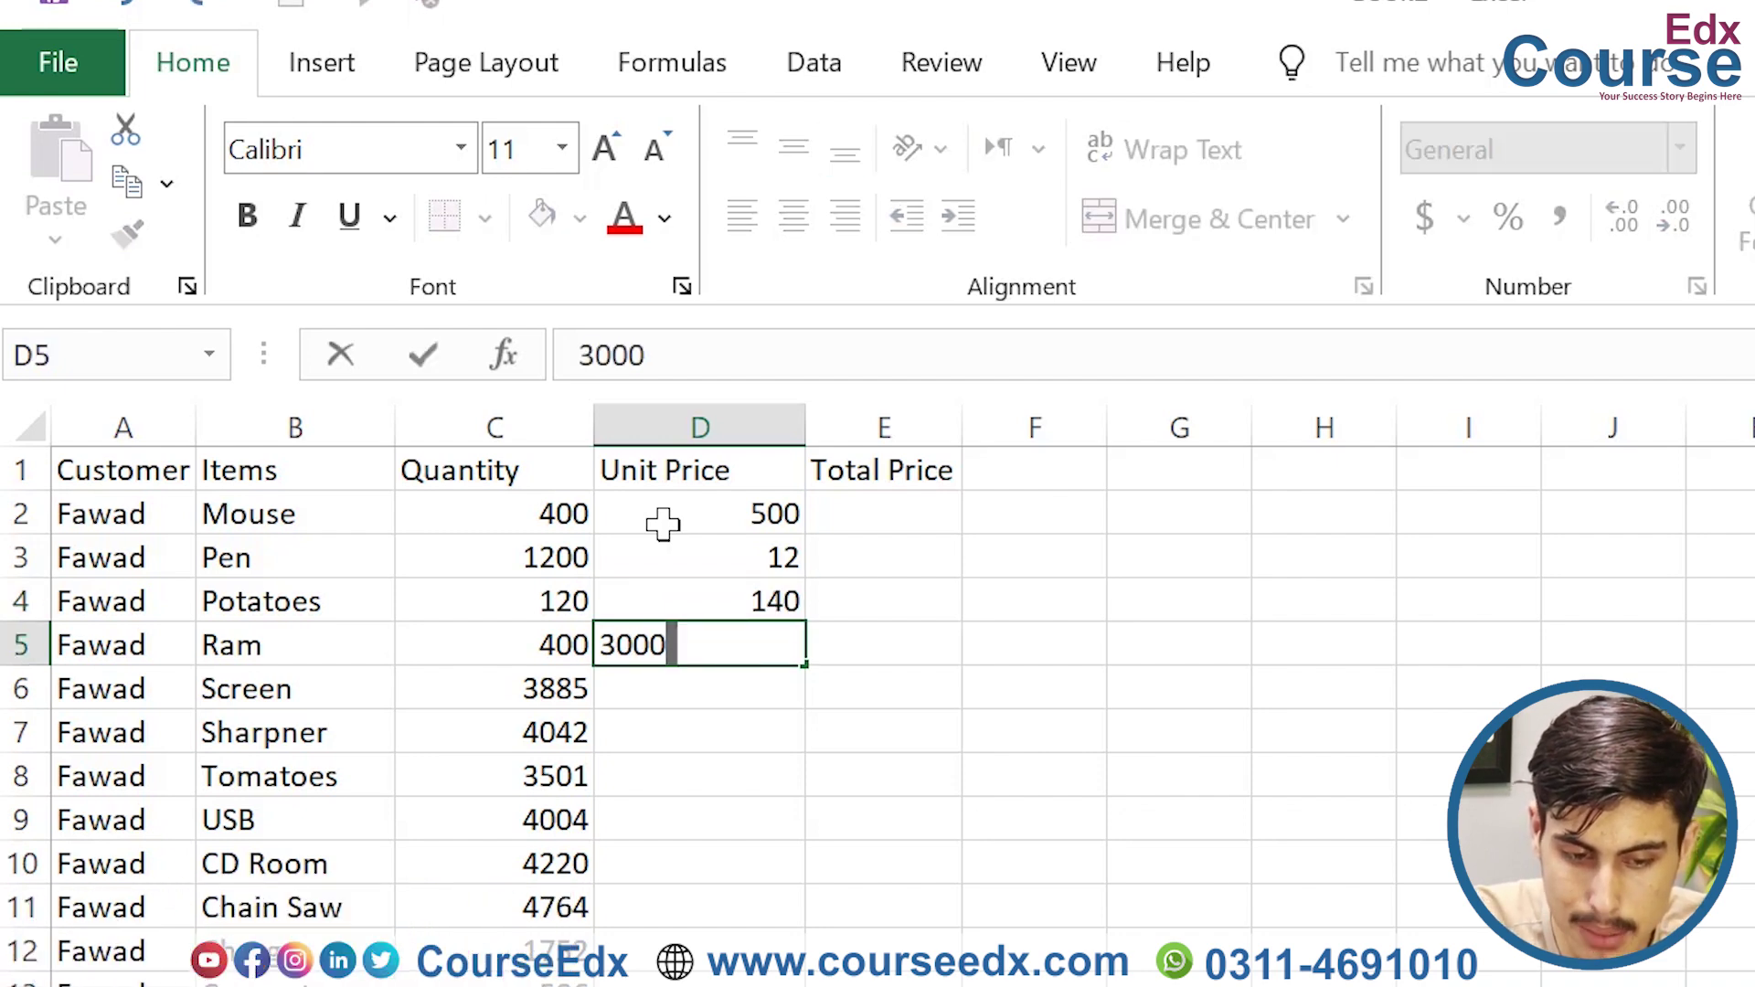
pyautogui.write('0')
pyautogui.press('BackSpace')
pyautogui.click(887, 665)
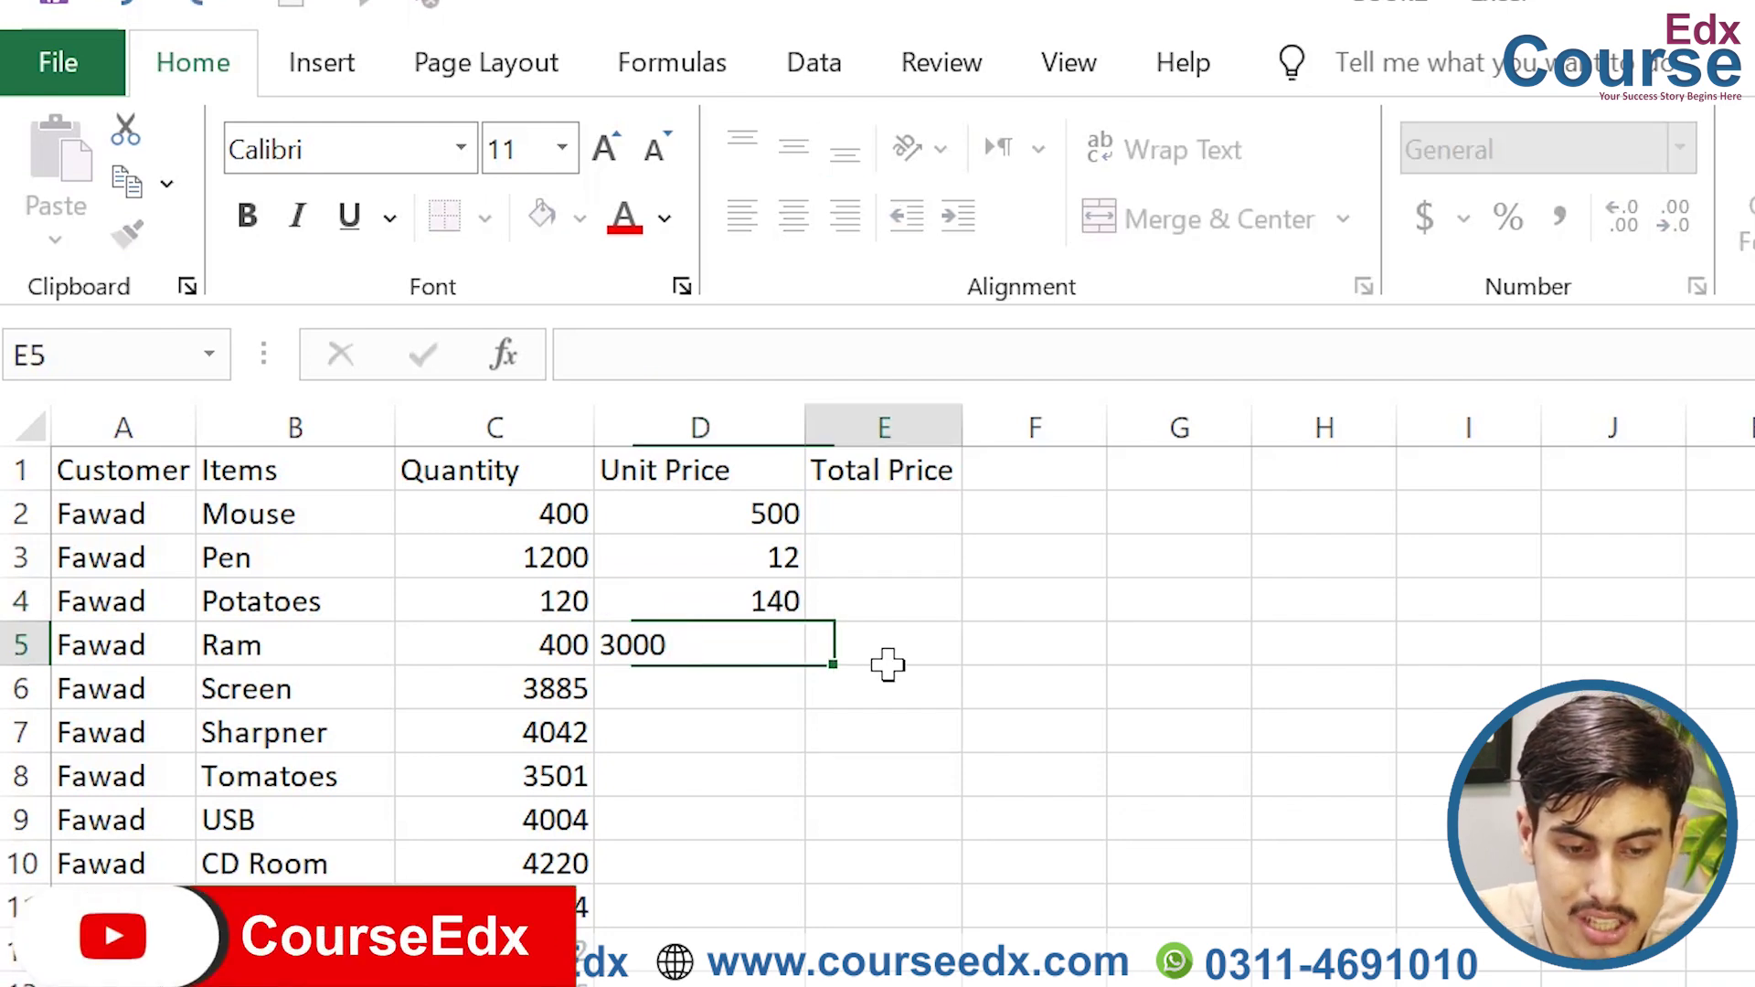
# Step: Fill the rest of the Unit Price column with formula-generated prices, starting at D6
pyautogui.click(752, 690)
pyautogui.write('=')
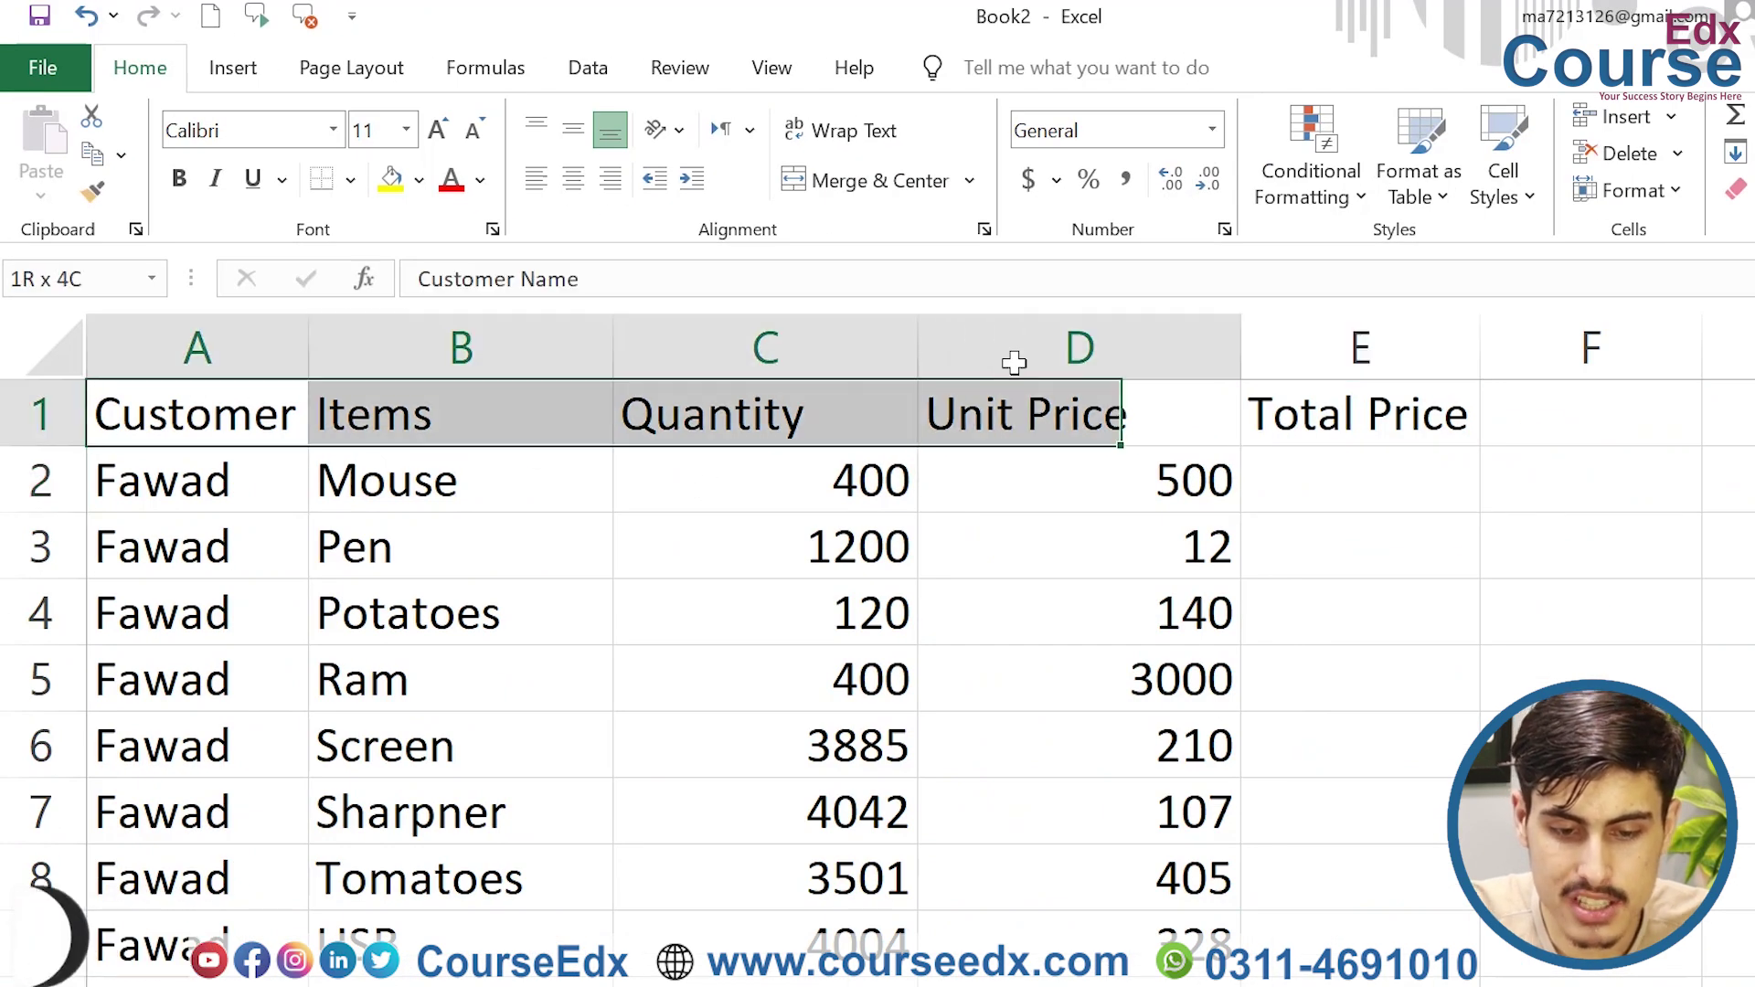
# Step: Format the headings in A1:E1 as bold red 14-point text on yellow fill, and fit the Customer Name column to its contents
pyautogui.moveTo(1014, 363); pyautogui.dragTo(1308, 423)
pyautogui.click(452, 179)
pyautogui.click(421, 138)
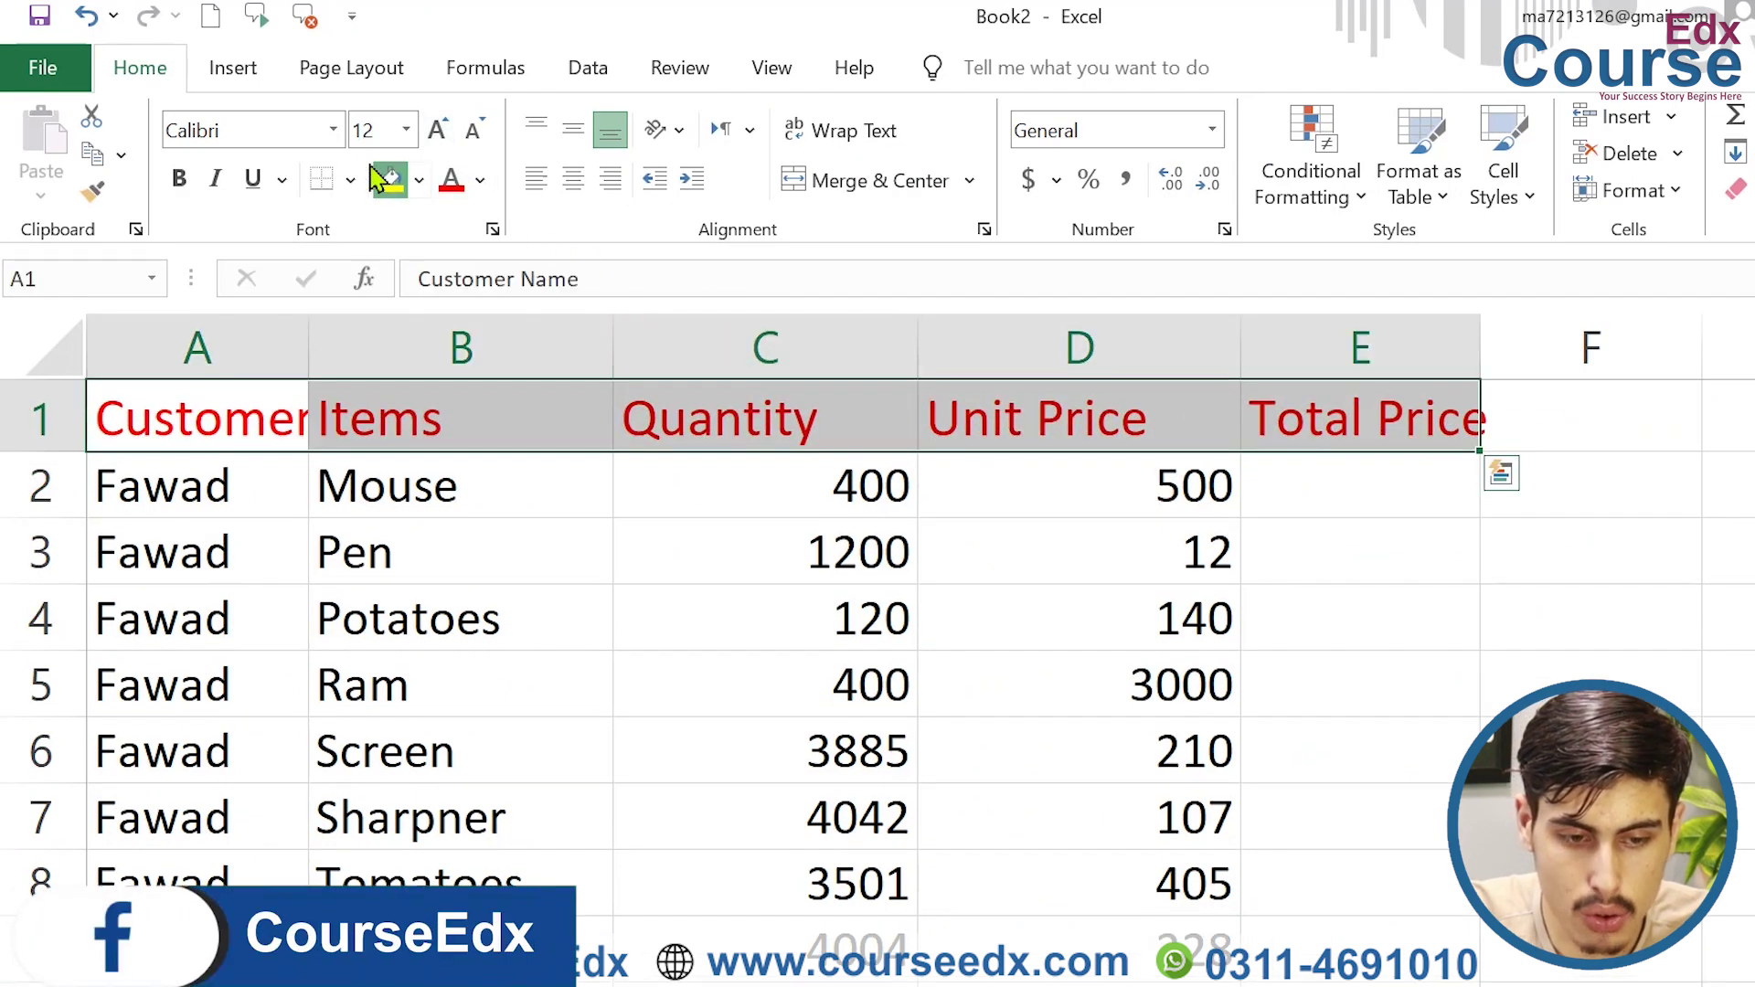
pyautogui.click(391, 179)
pyautogui.click(437, 130)
pyautogui.click(181, 181)
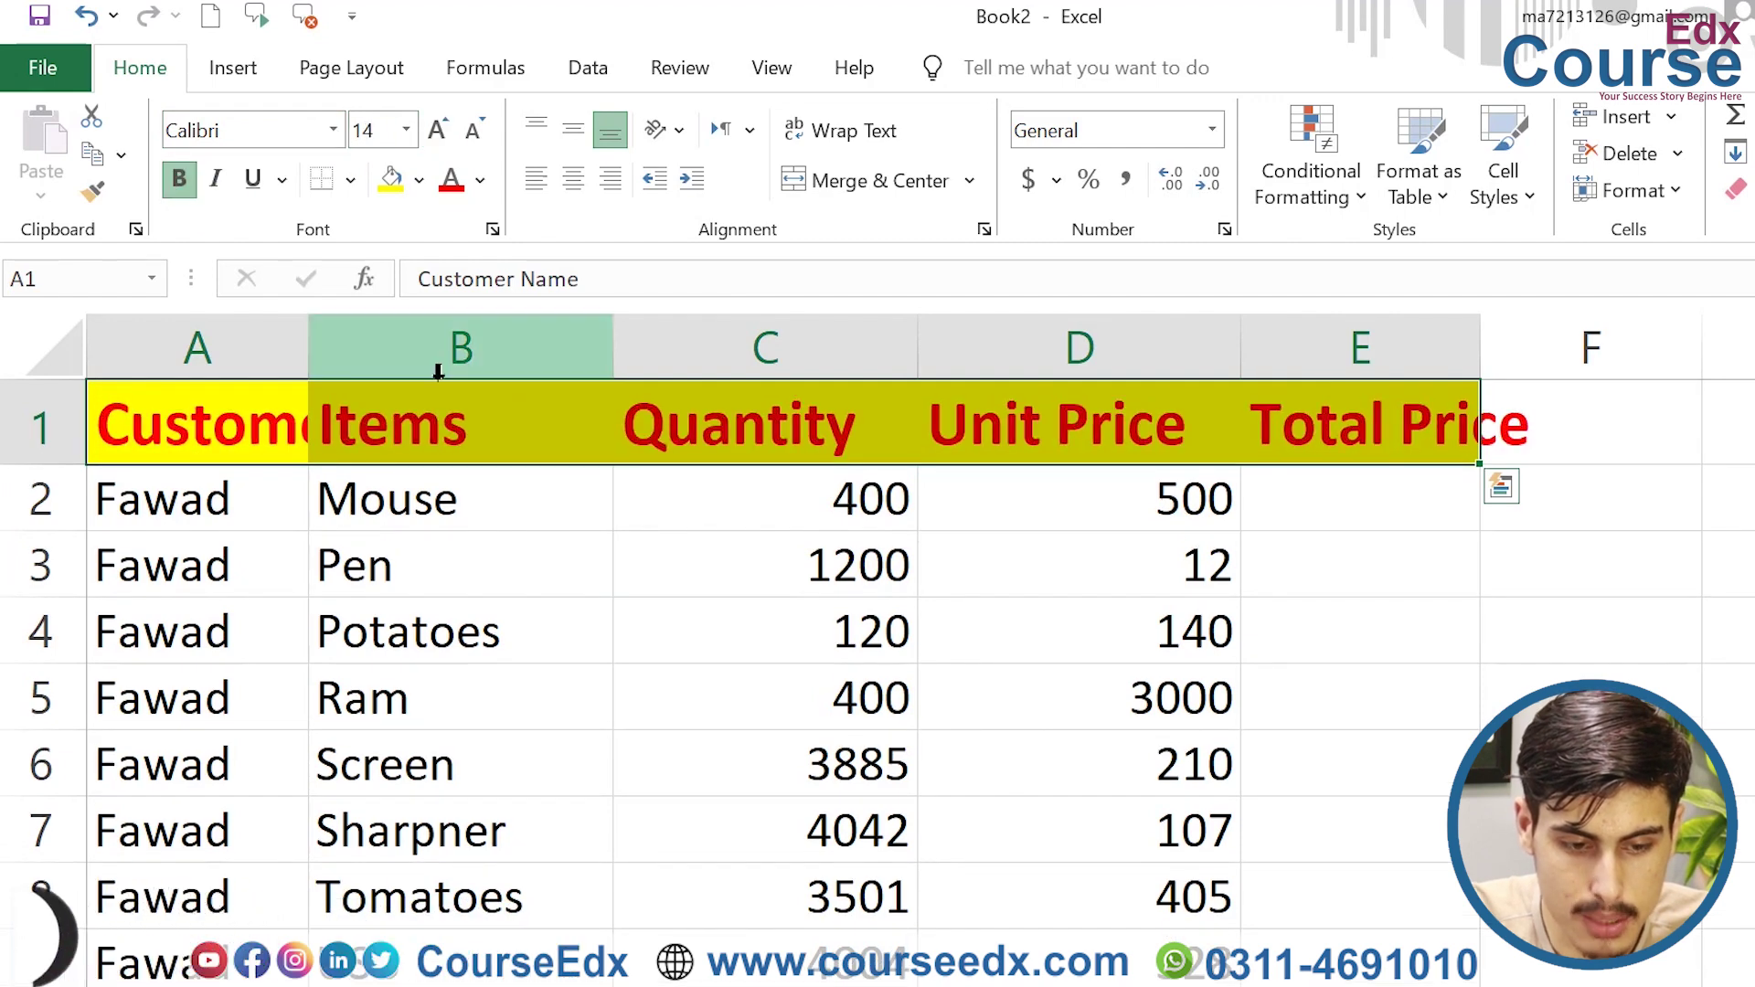
pyautogui.doubleClick(309, 349)
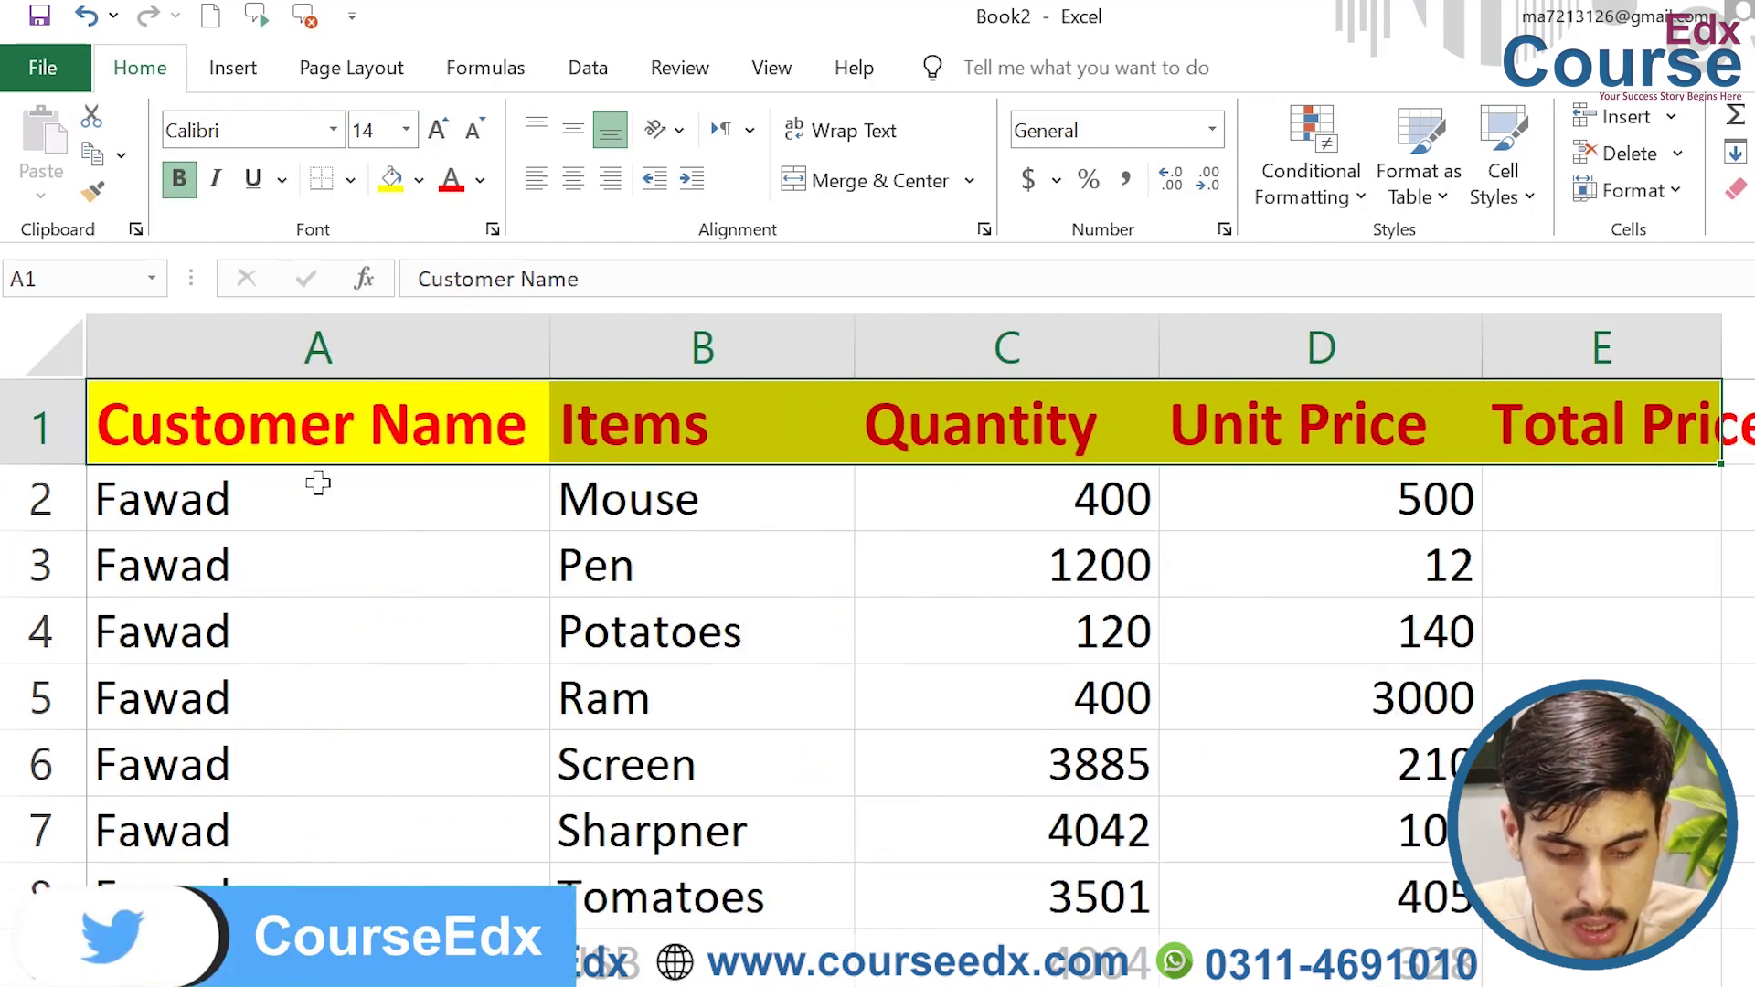
# Step: Apply all borders to the entire customer purchase table
pyautogui.click(451, 690)
pyautogui.hotkey('ctrl', 'a')
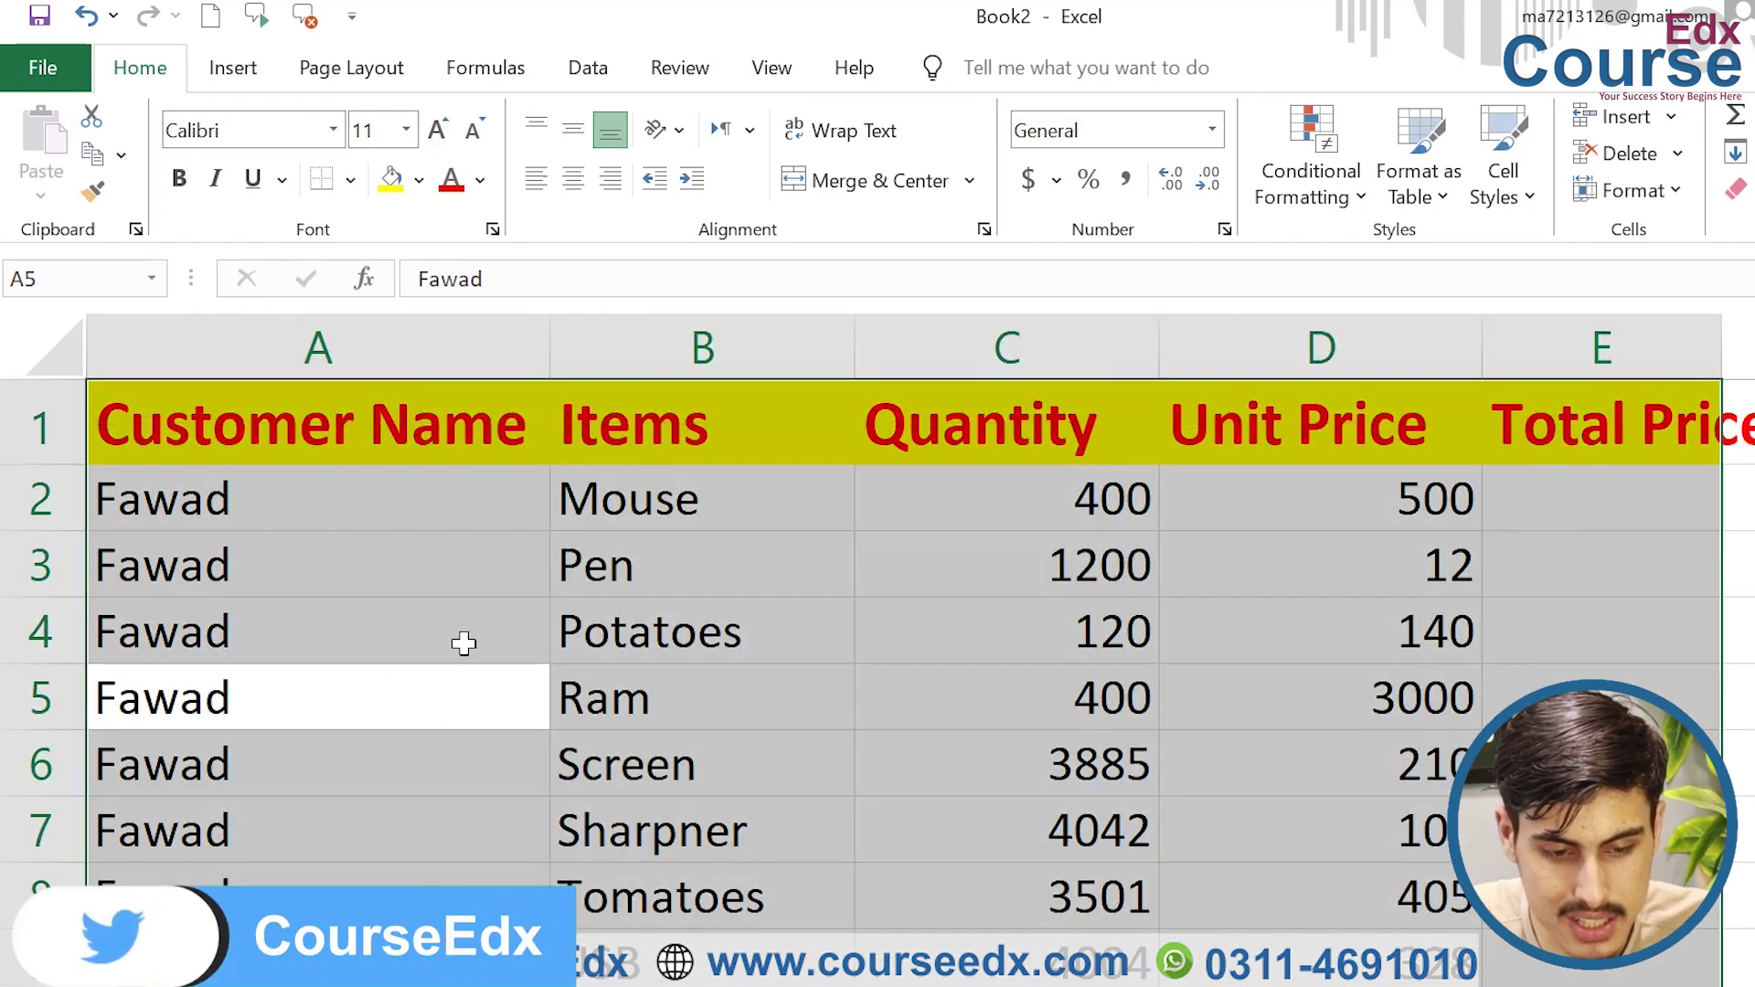
pyautogui.click(351, 180)
pyautogui.click(369, 470)
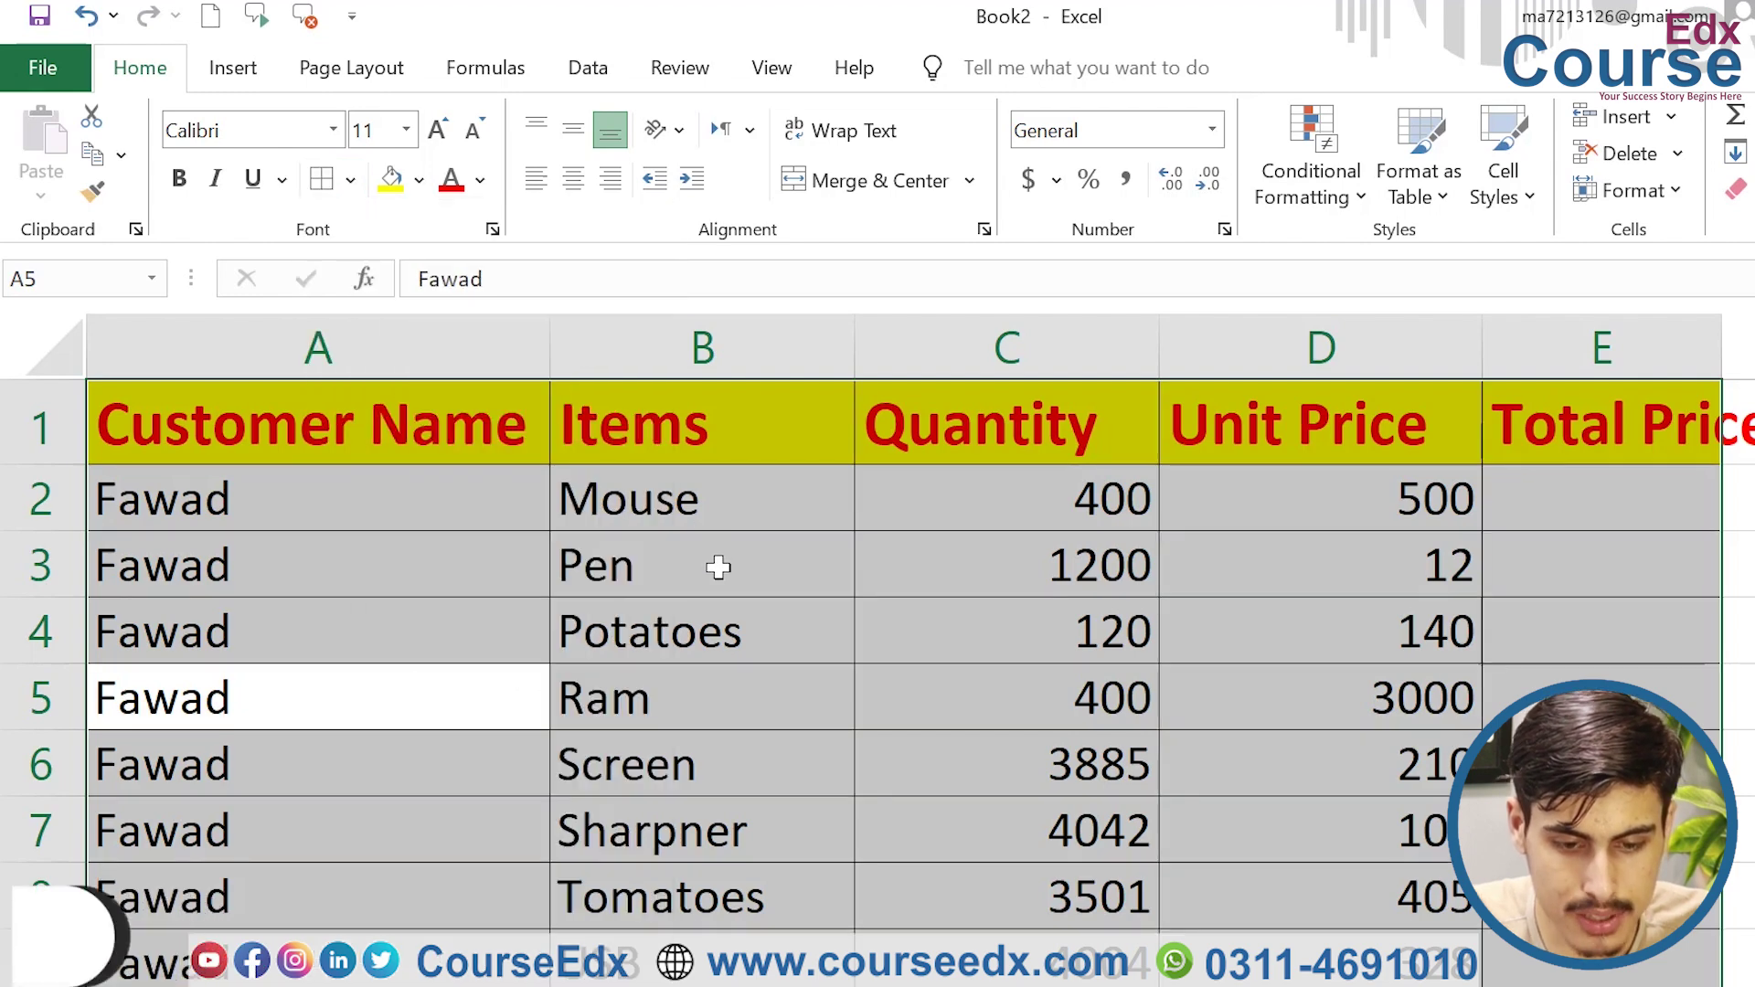
# Step: Check the table's print preview, return to the sheet and fit the Total Price column to its contents
pyautogui.click(721, 568)
pyautogui.hotkey('ctrl', 'p')
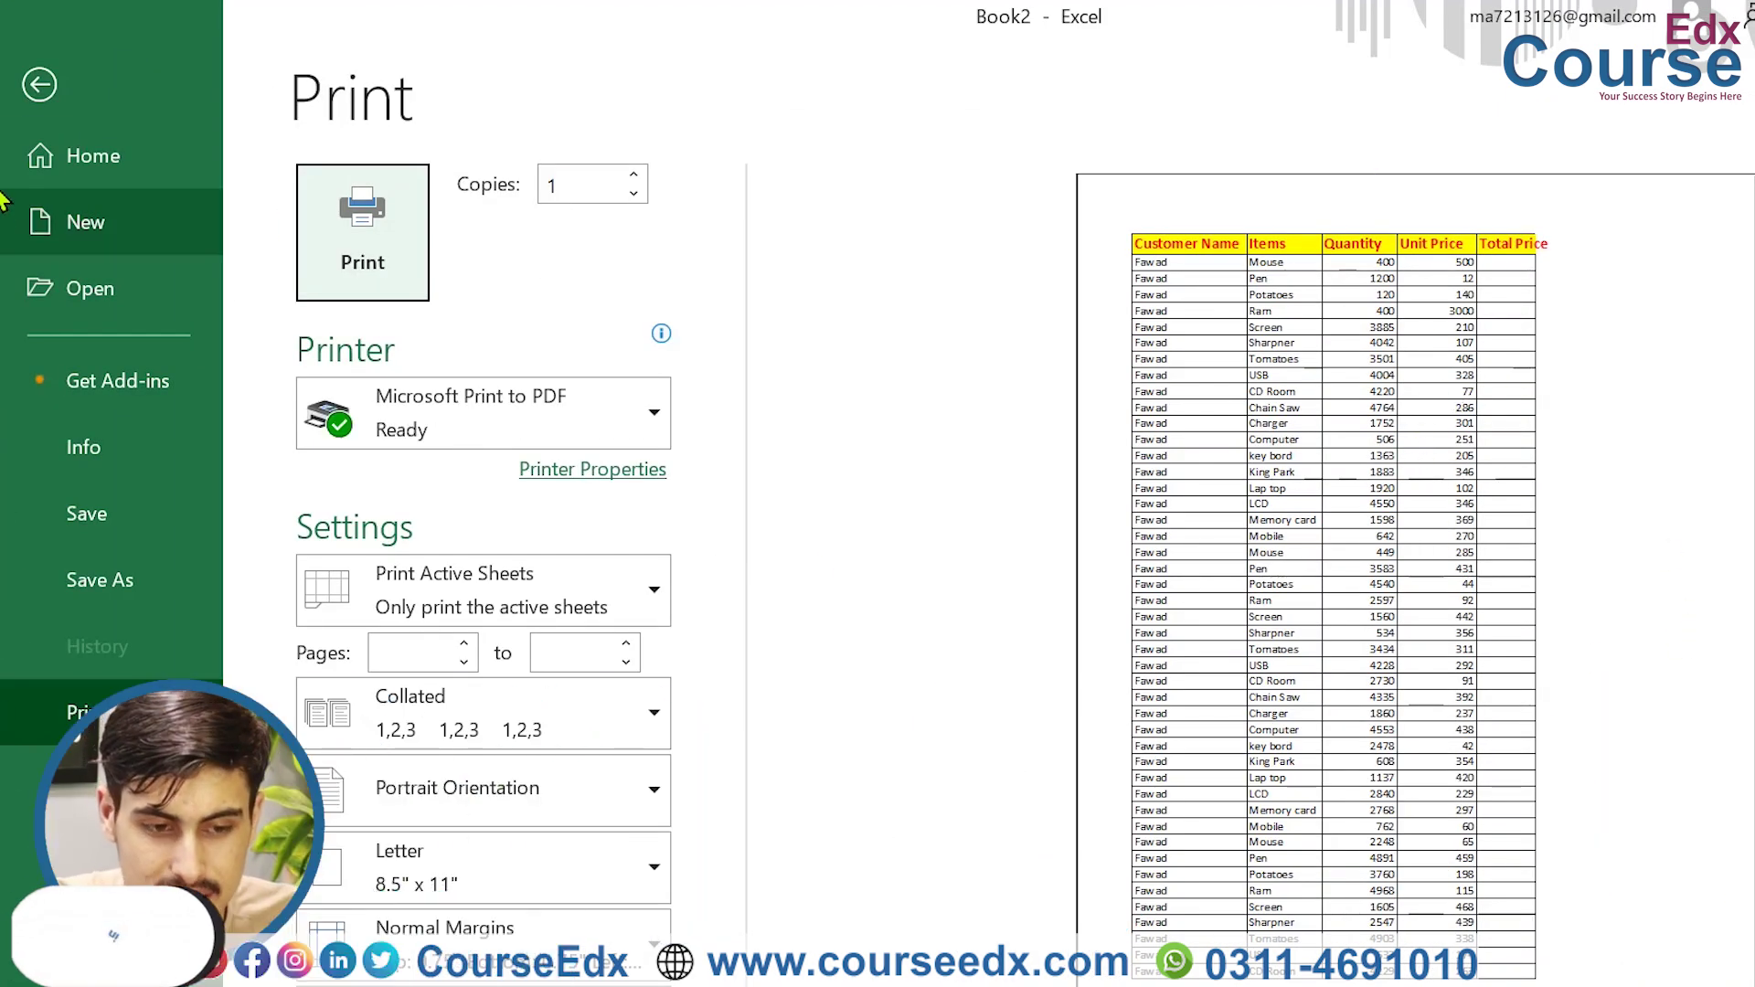
pyautogui.click(40, 84)
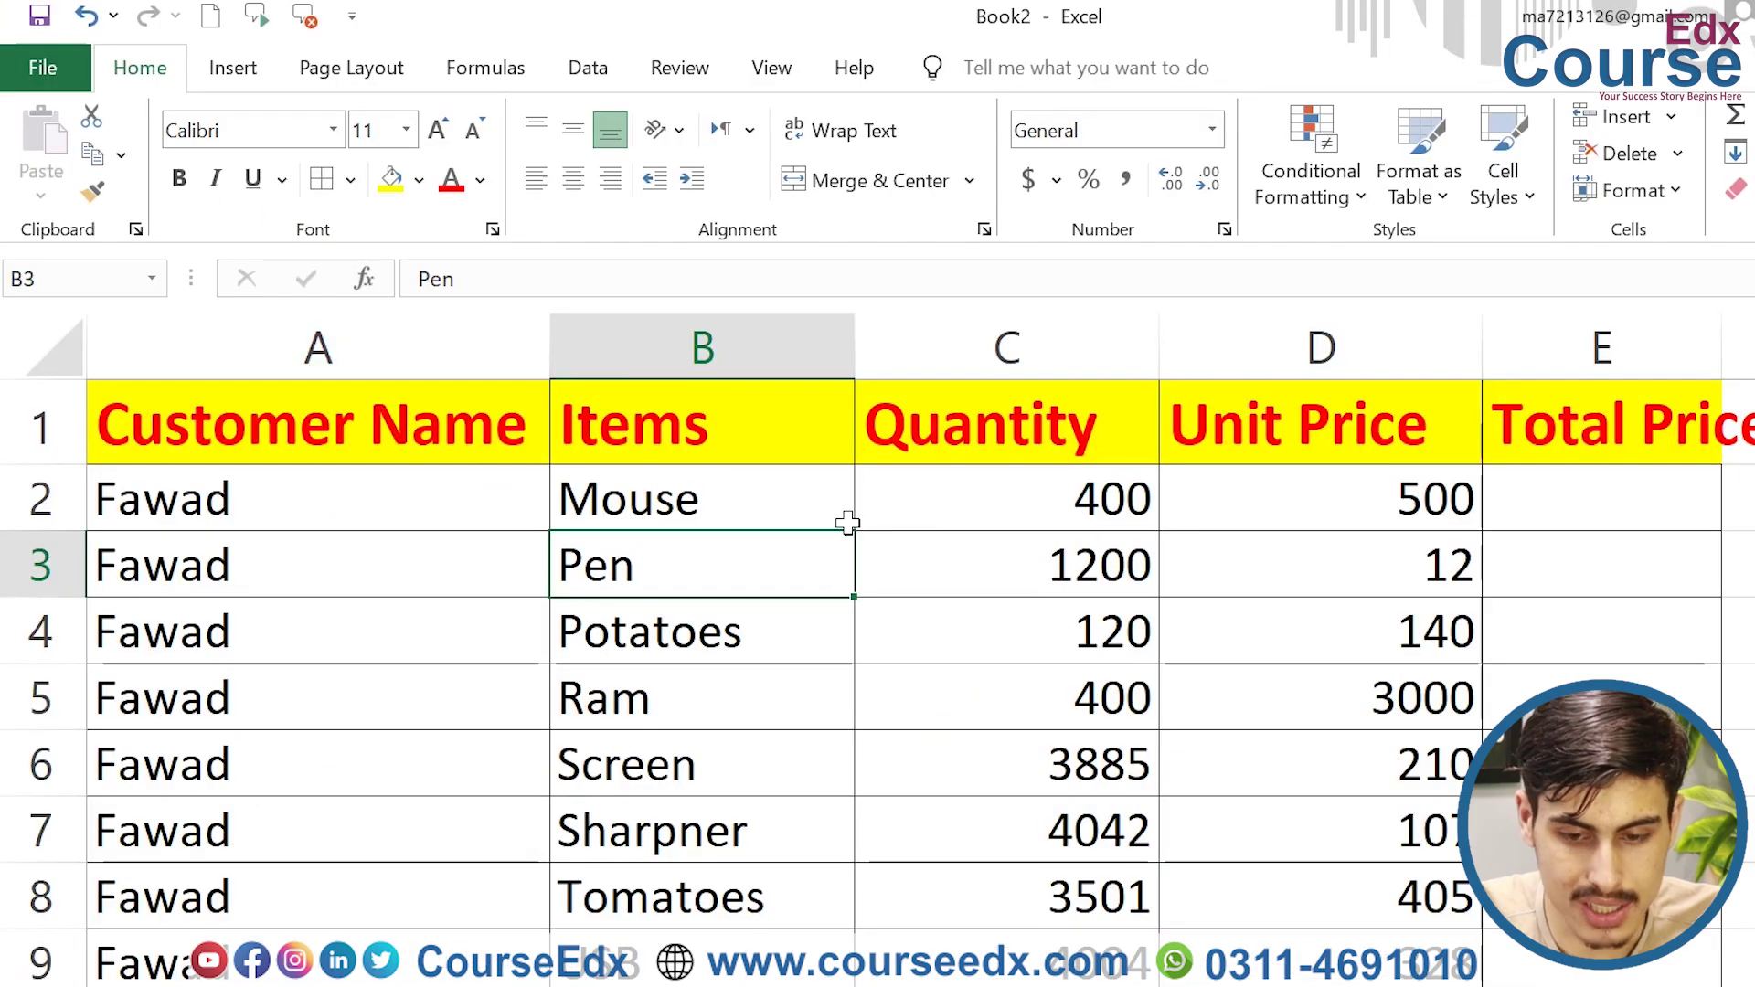
pyautogui.doubleClick(1723, 347)
pyautogui.click(1693, 509)
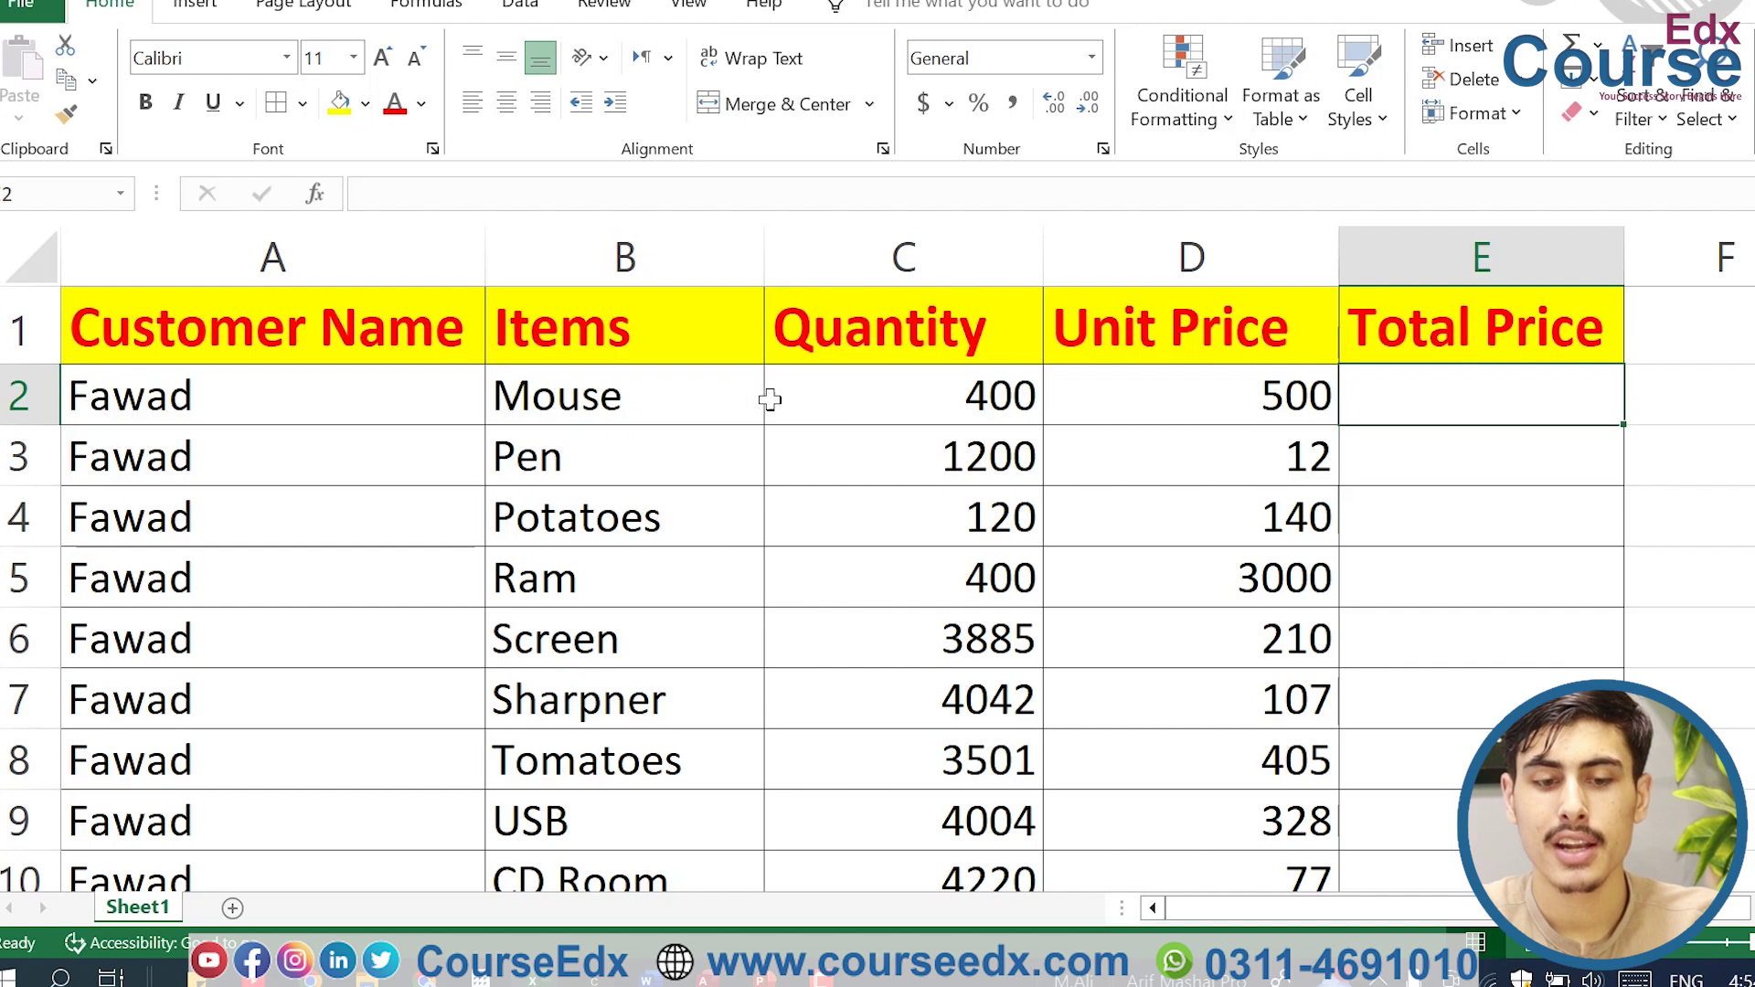
pyautogui.click(688, 395)
pyautogui.click(894, 399)
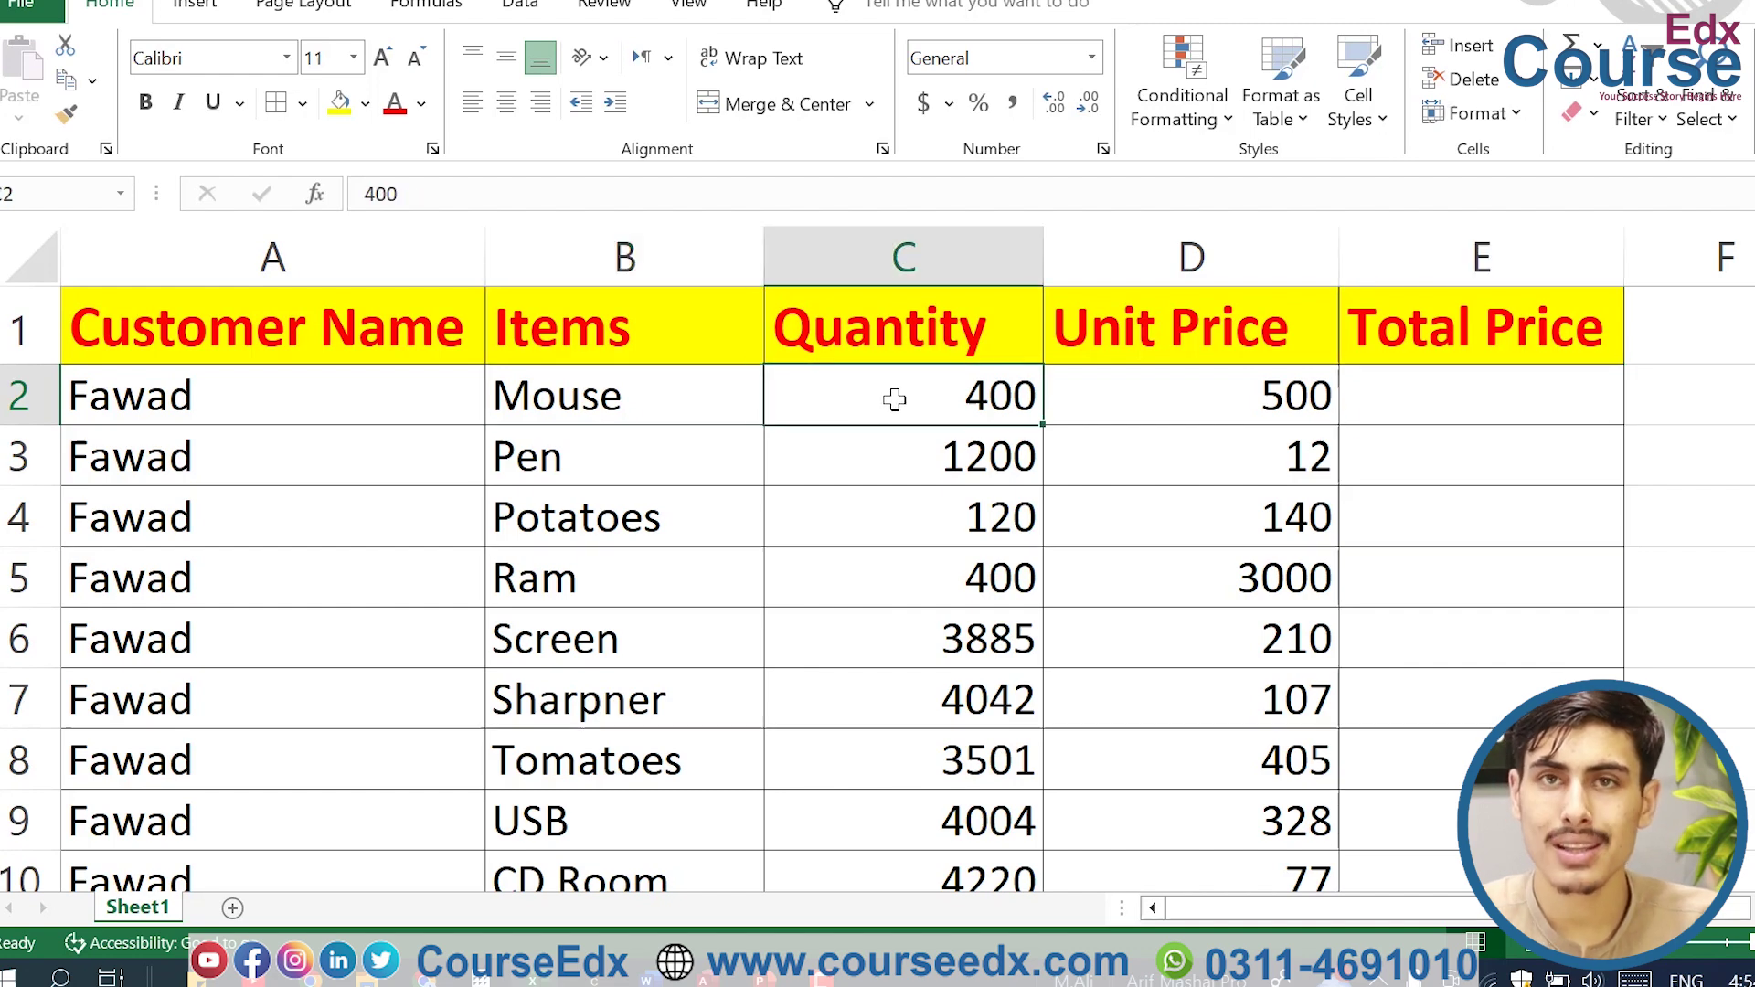
pyautogui.click(1085, 385)
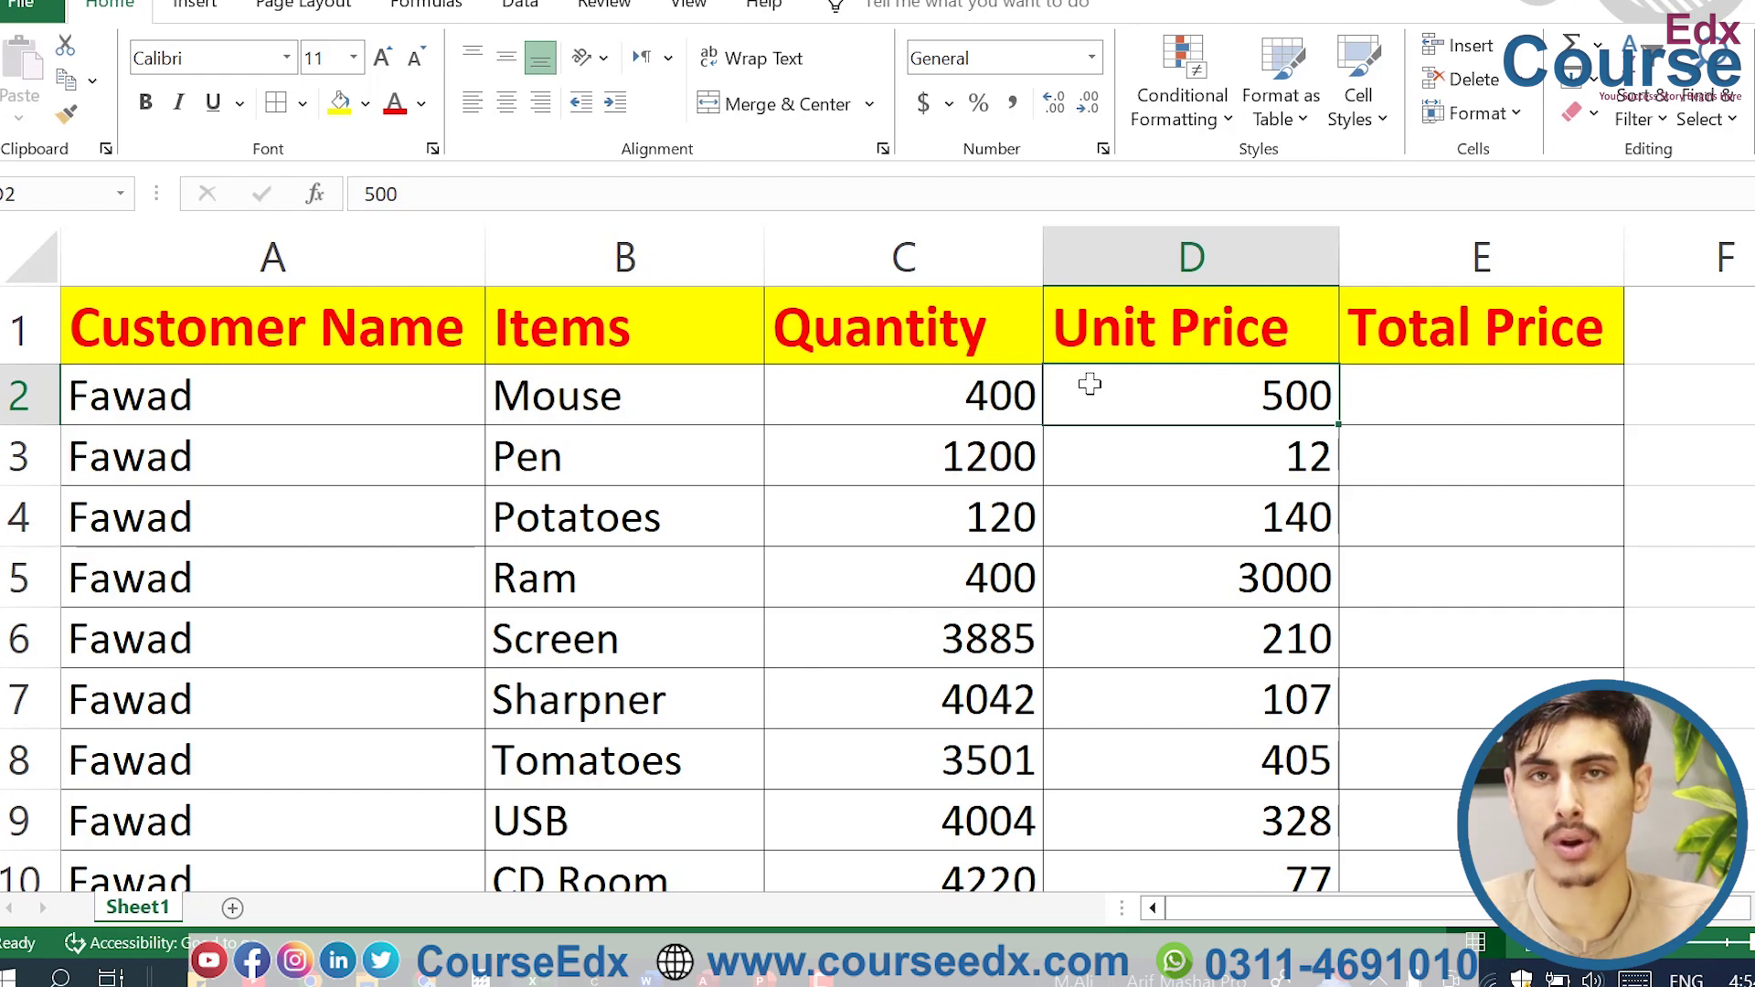
# Step: Enter the trial values 40 in G2 and 500 in H2, beside the customer purchase table
pyautogui.click(1724, 368)
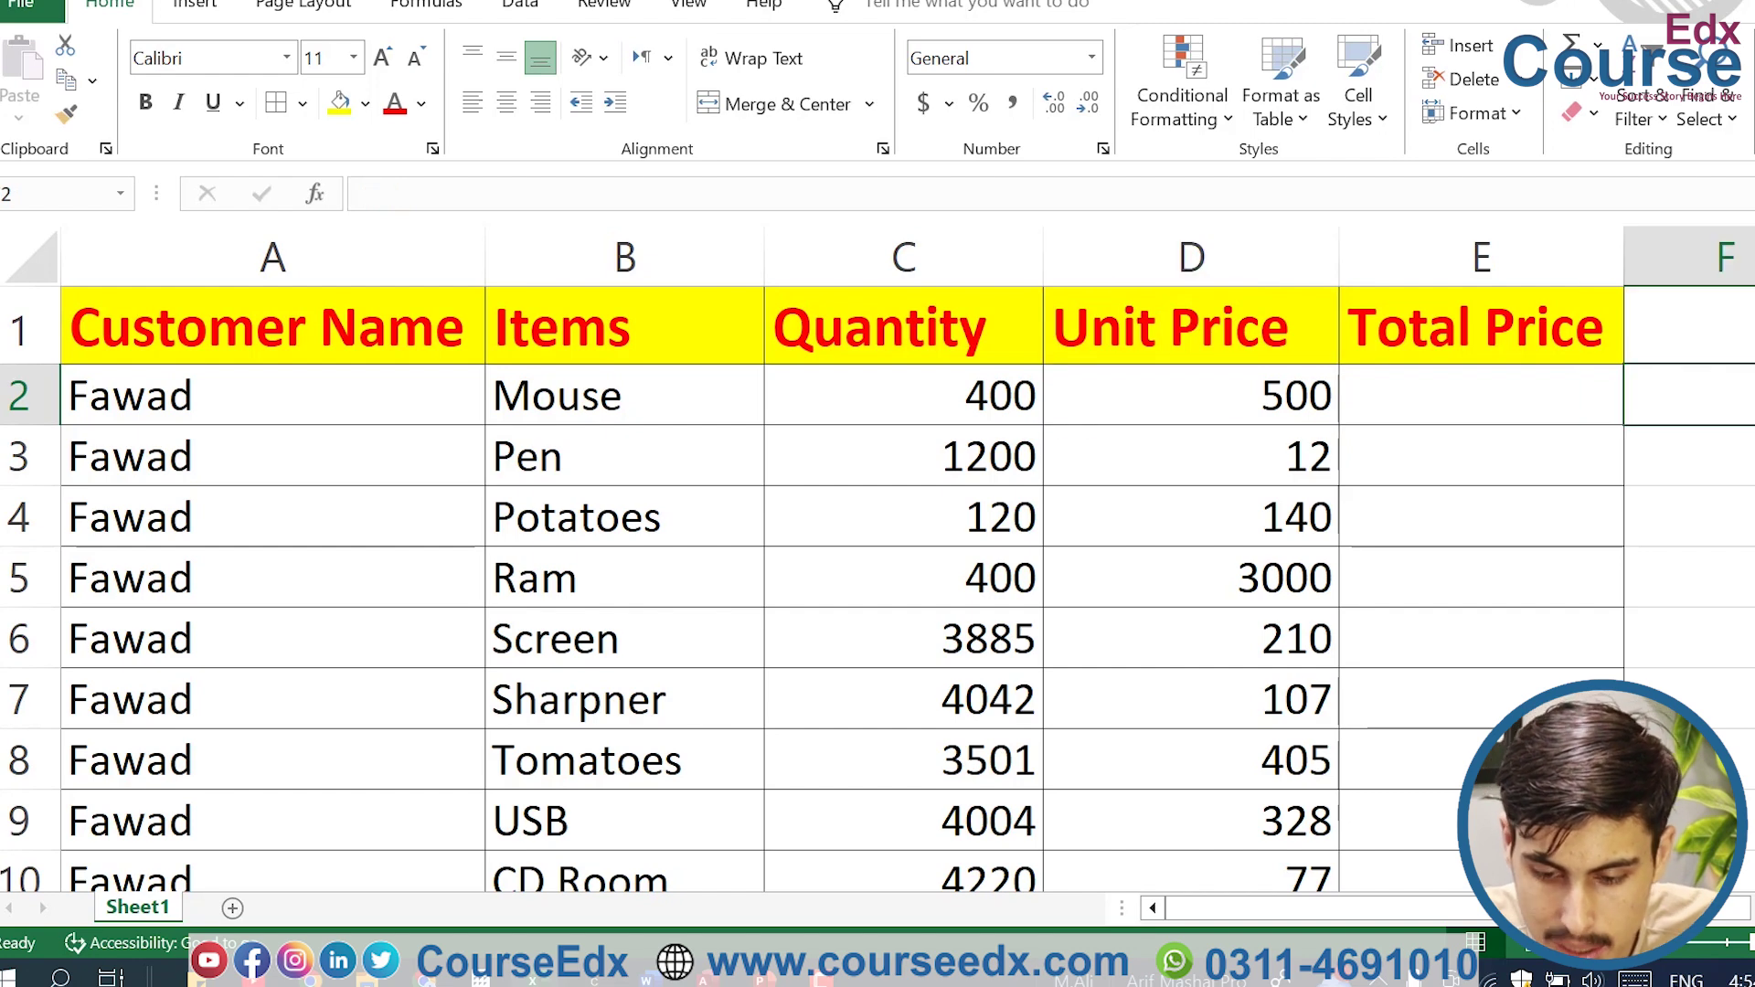
pyautogui.click(1737, 911)
pyautogui.click(1541, 413)
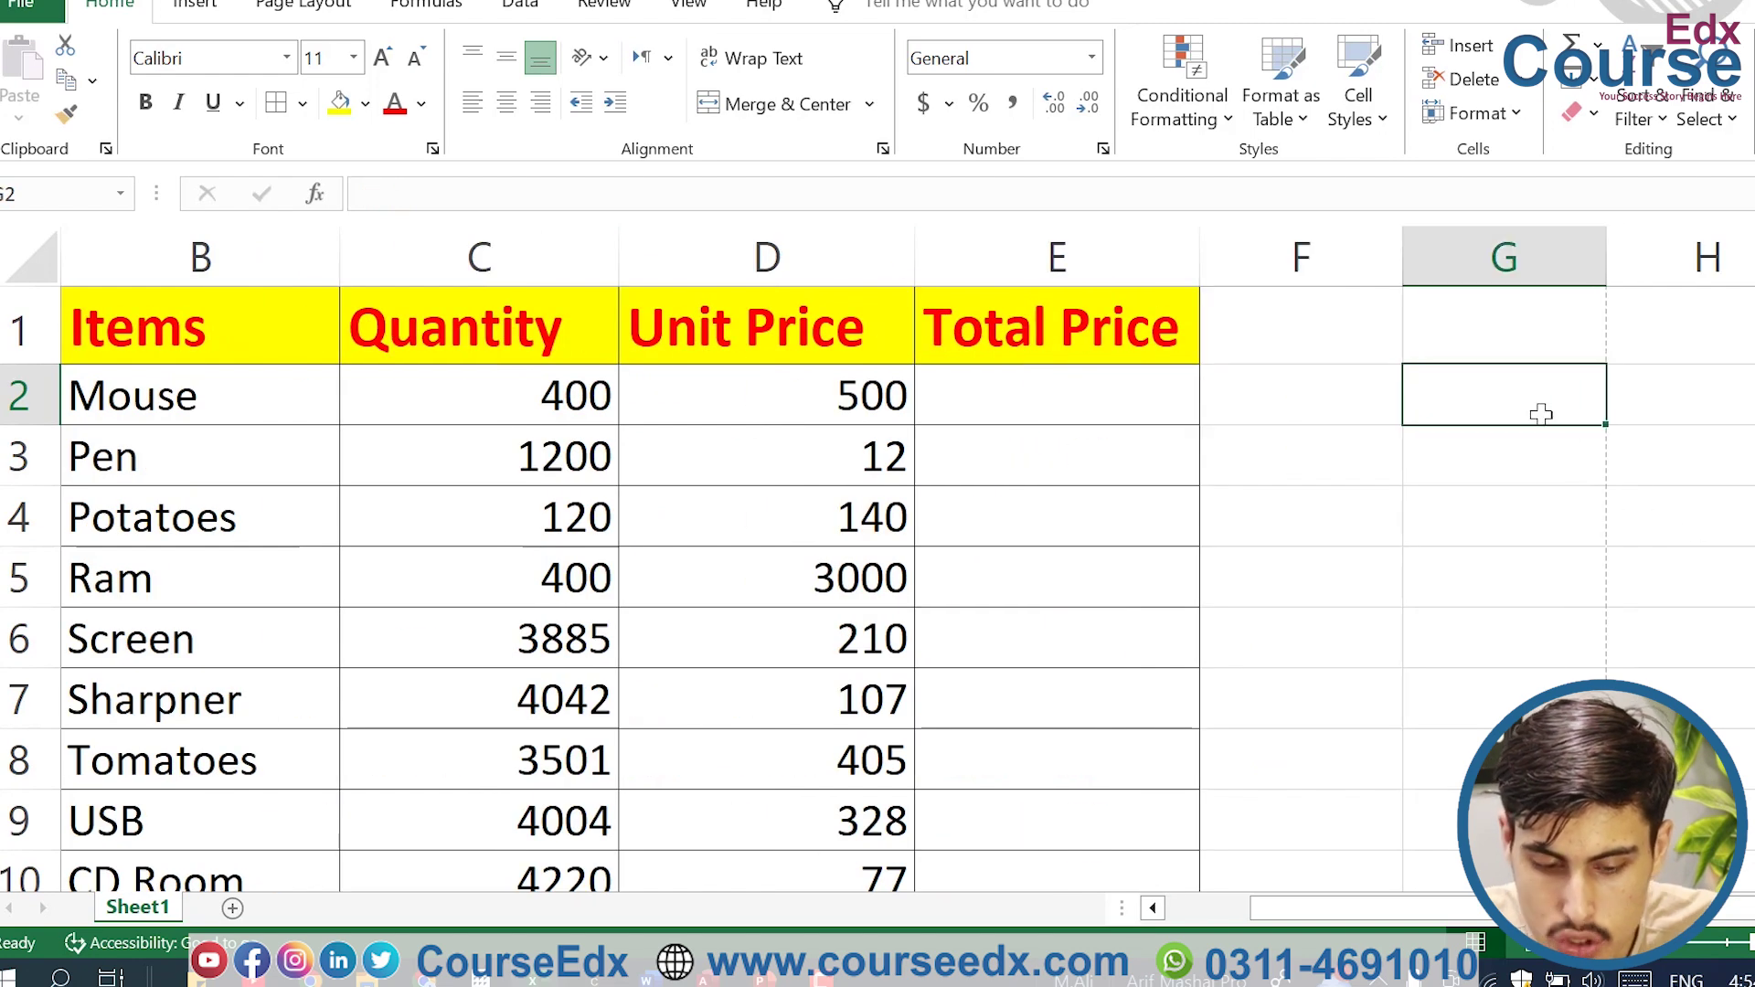
pyautogui.write('400')
pyautogui.press('BackSpace')
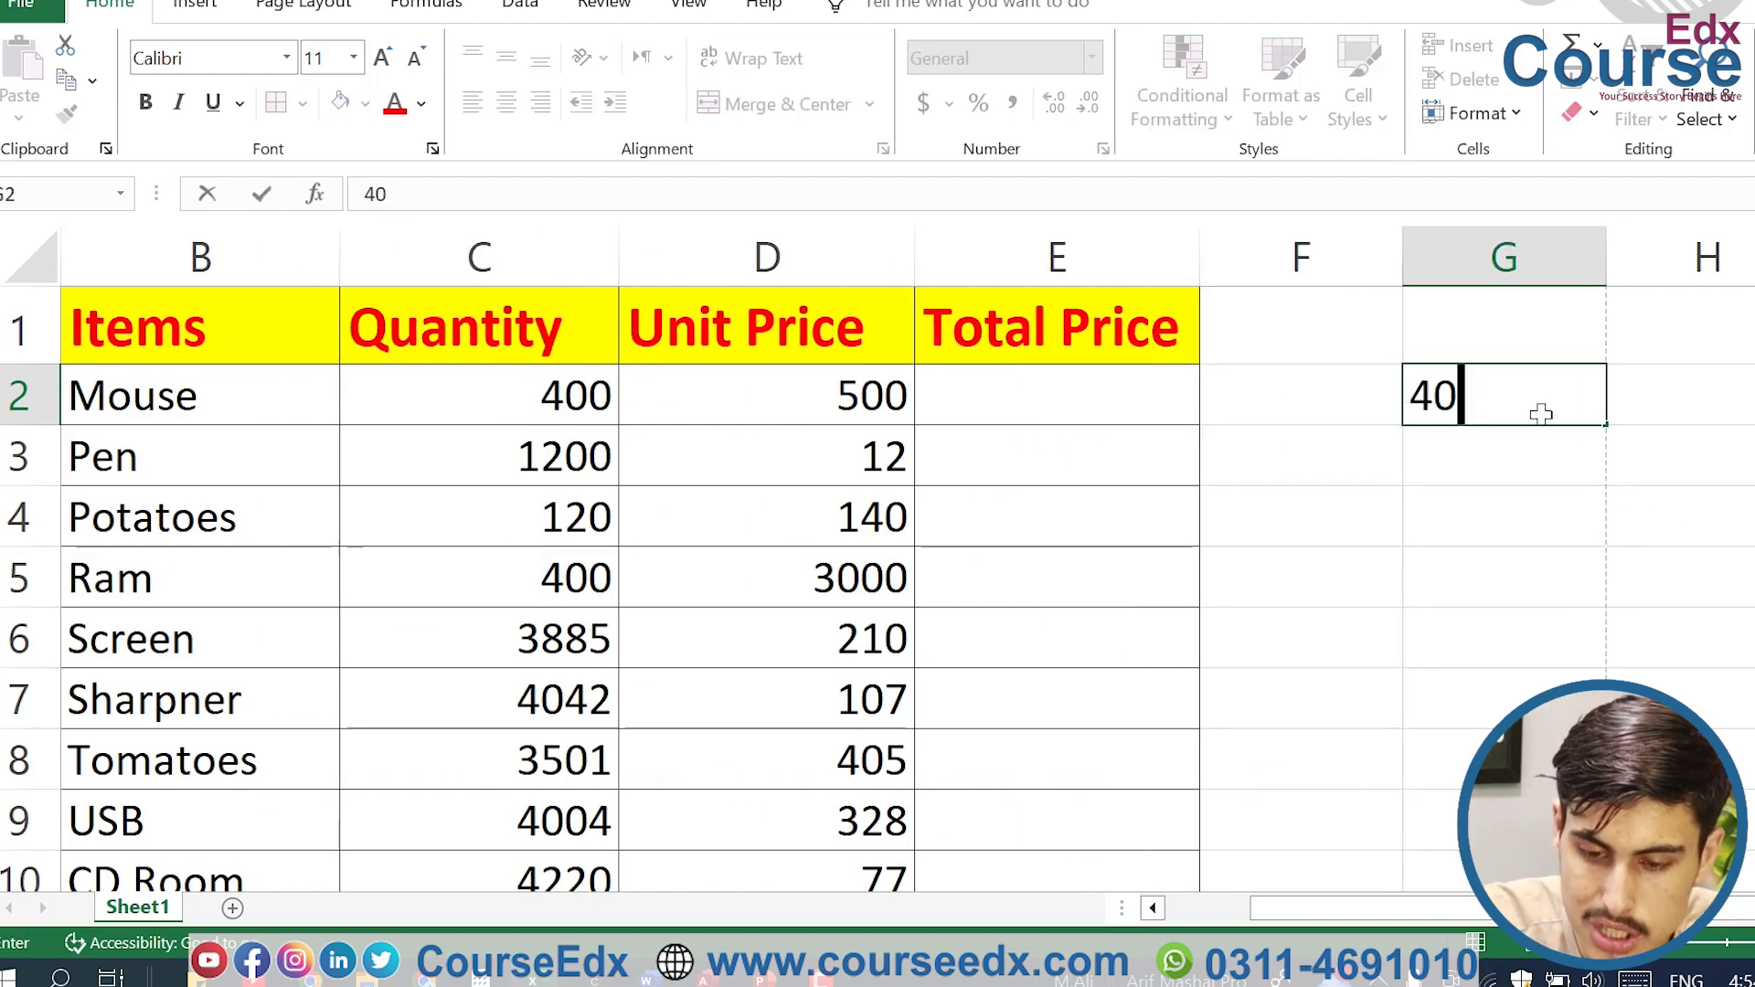
pyautogui.click(1692, 393)
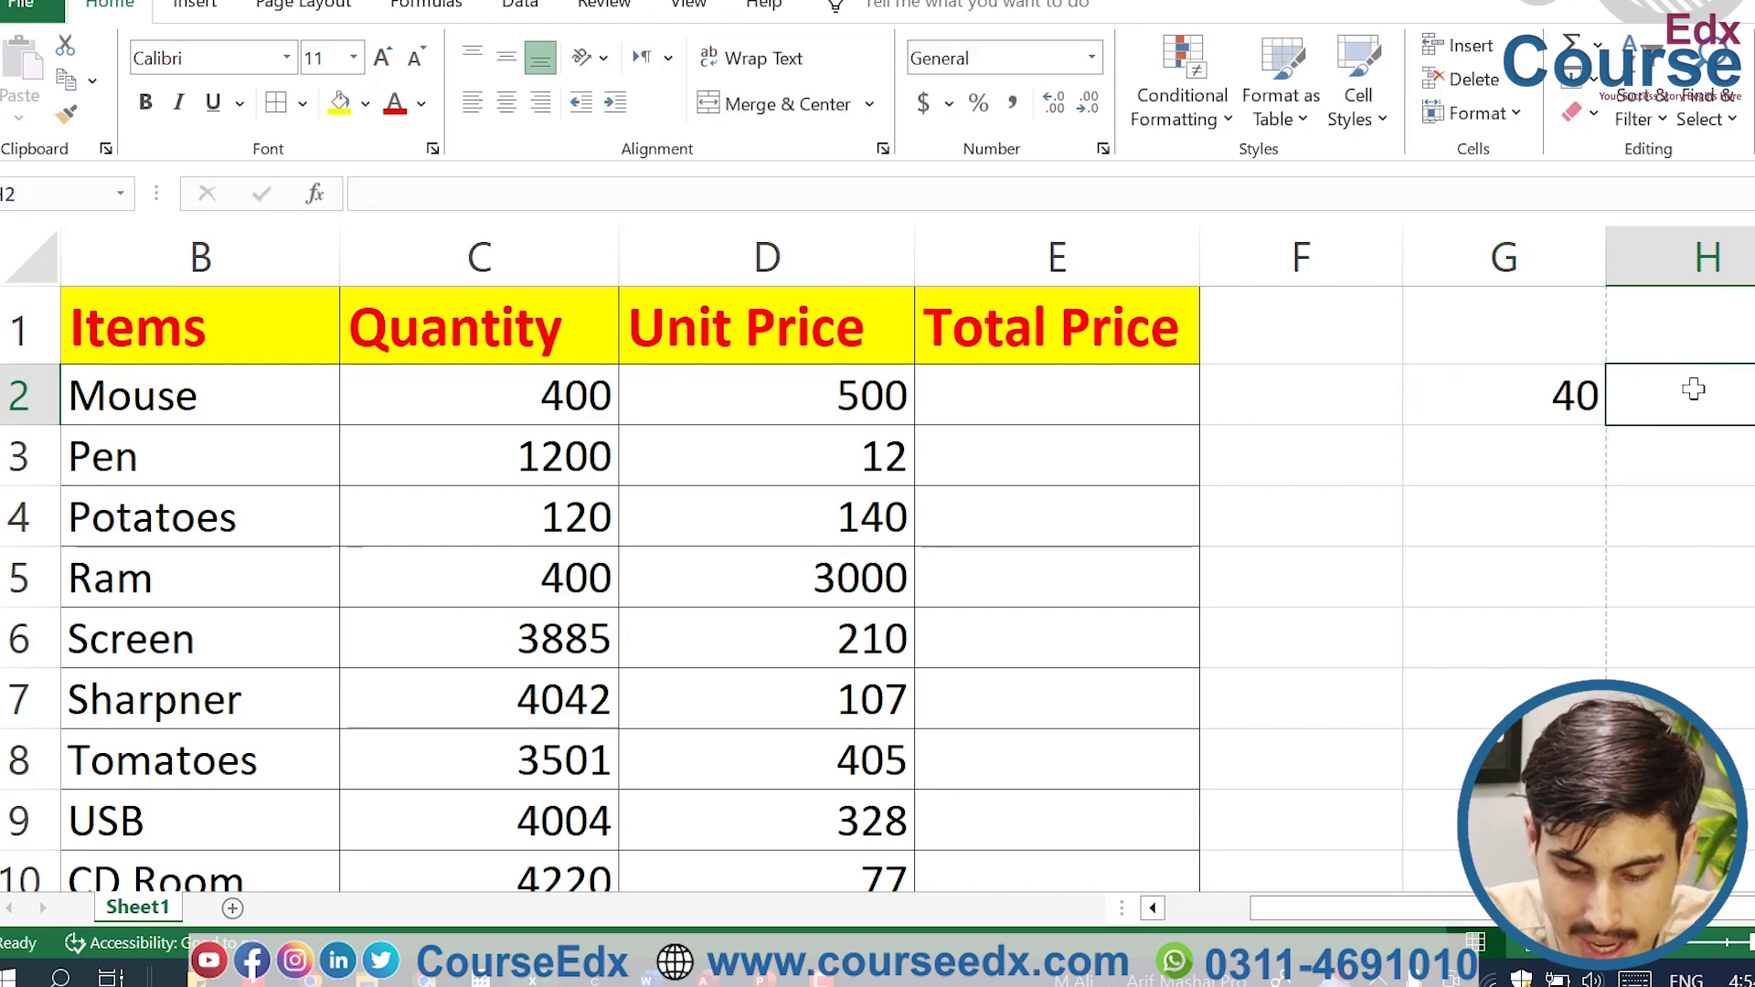
pyautogui.write('500')
pyautogui.click(1680, 462)
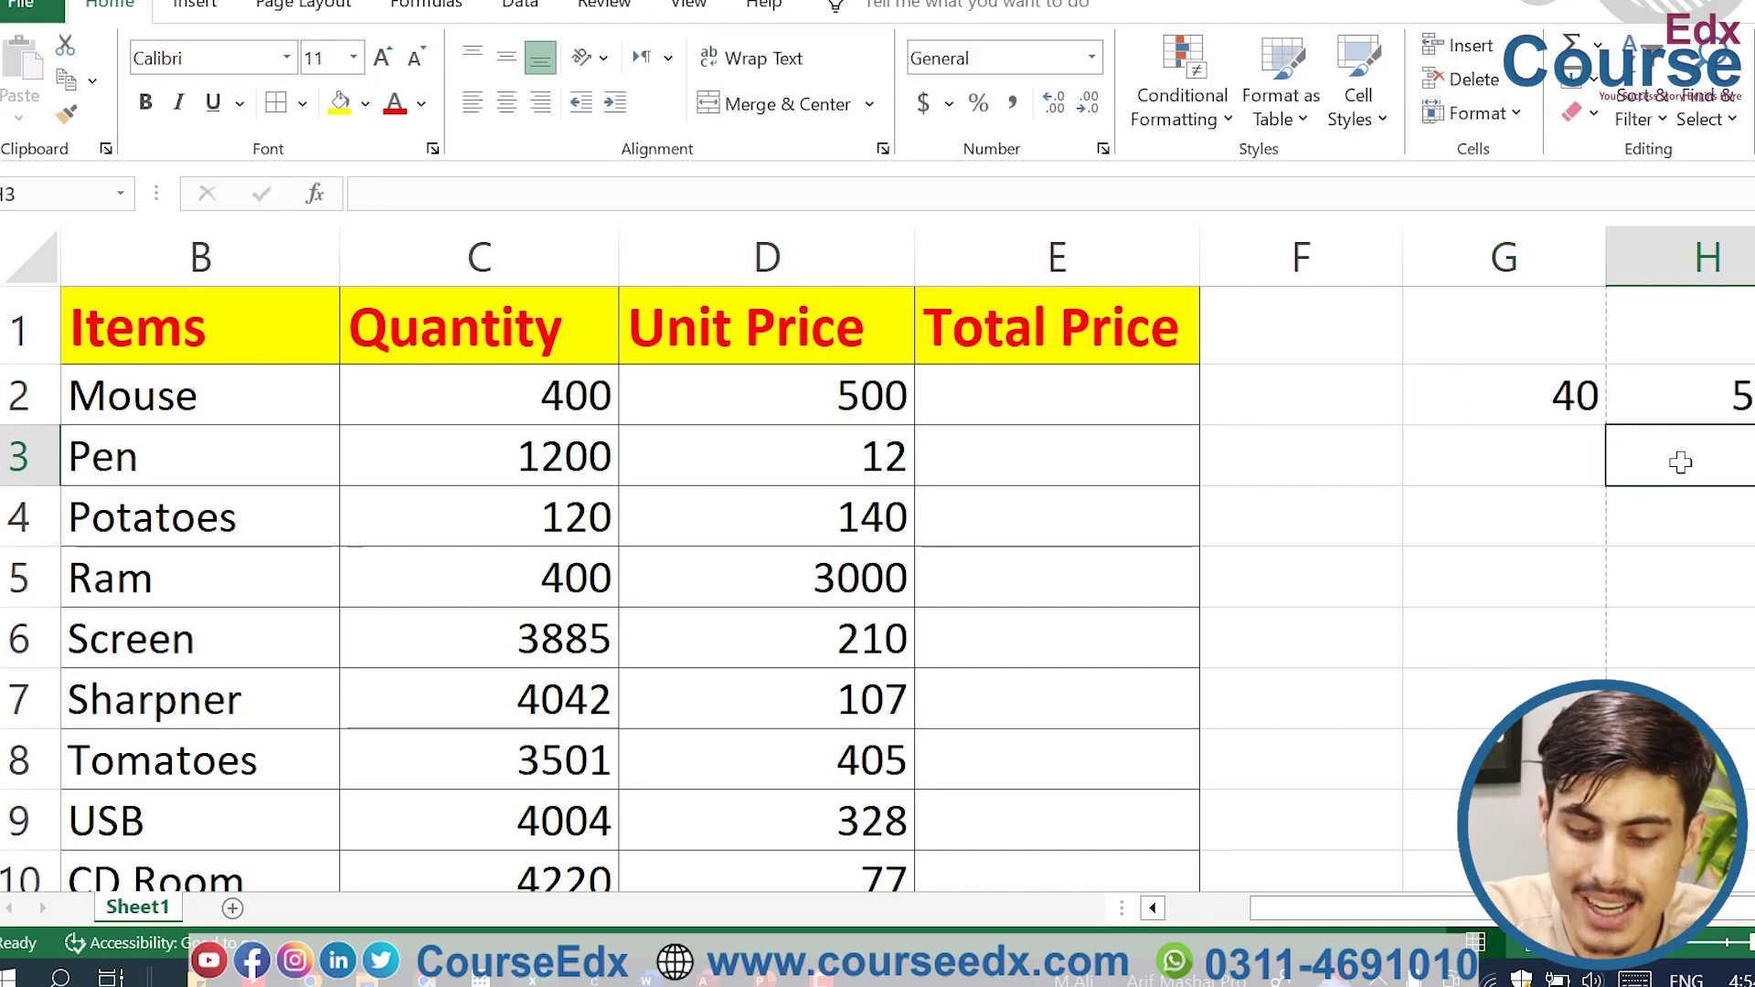
# Step: Multiply G2 by H2 with a formula in H3, and clear the trial cells G2:H3
pyautogui.write('=')
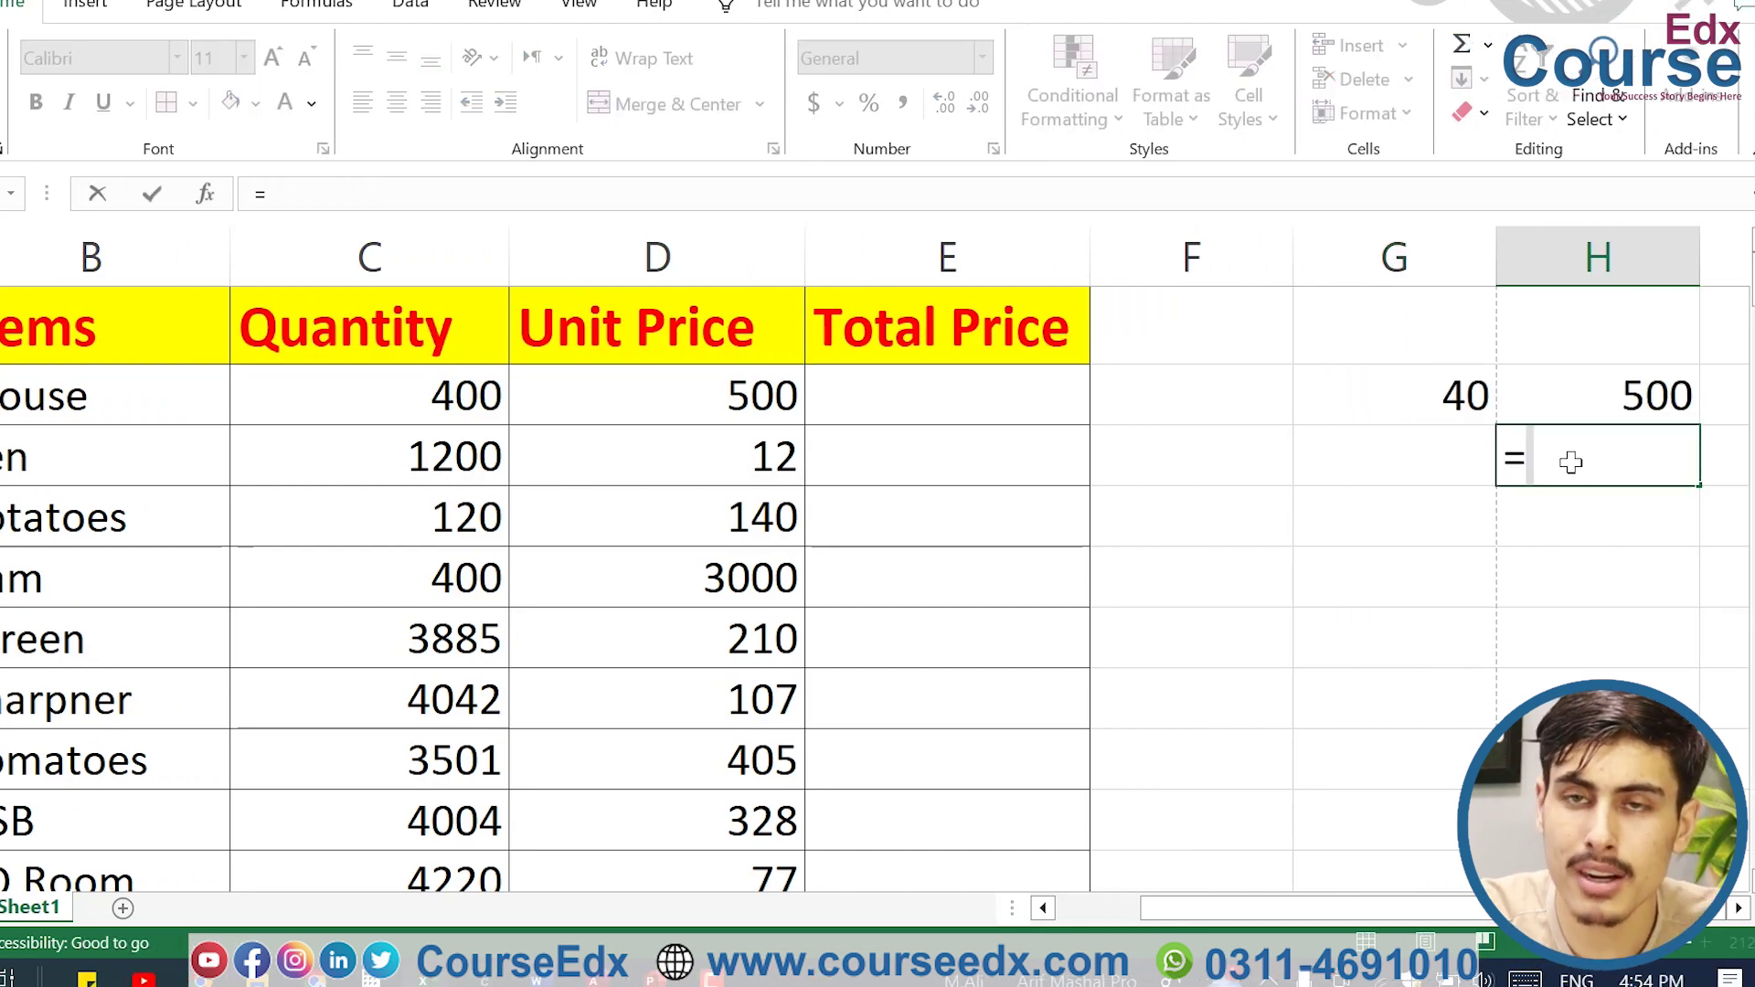
pyautogui.click(1461, 399)
pyautogui.write('*')
pyautogui.click(1618, 403)
pyautogui.press('Return')
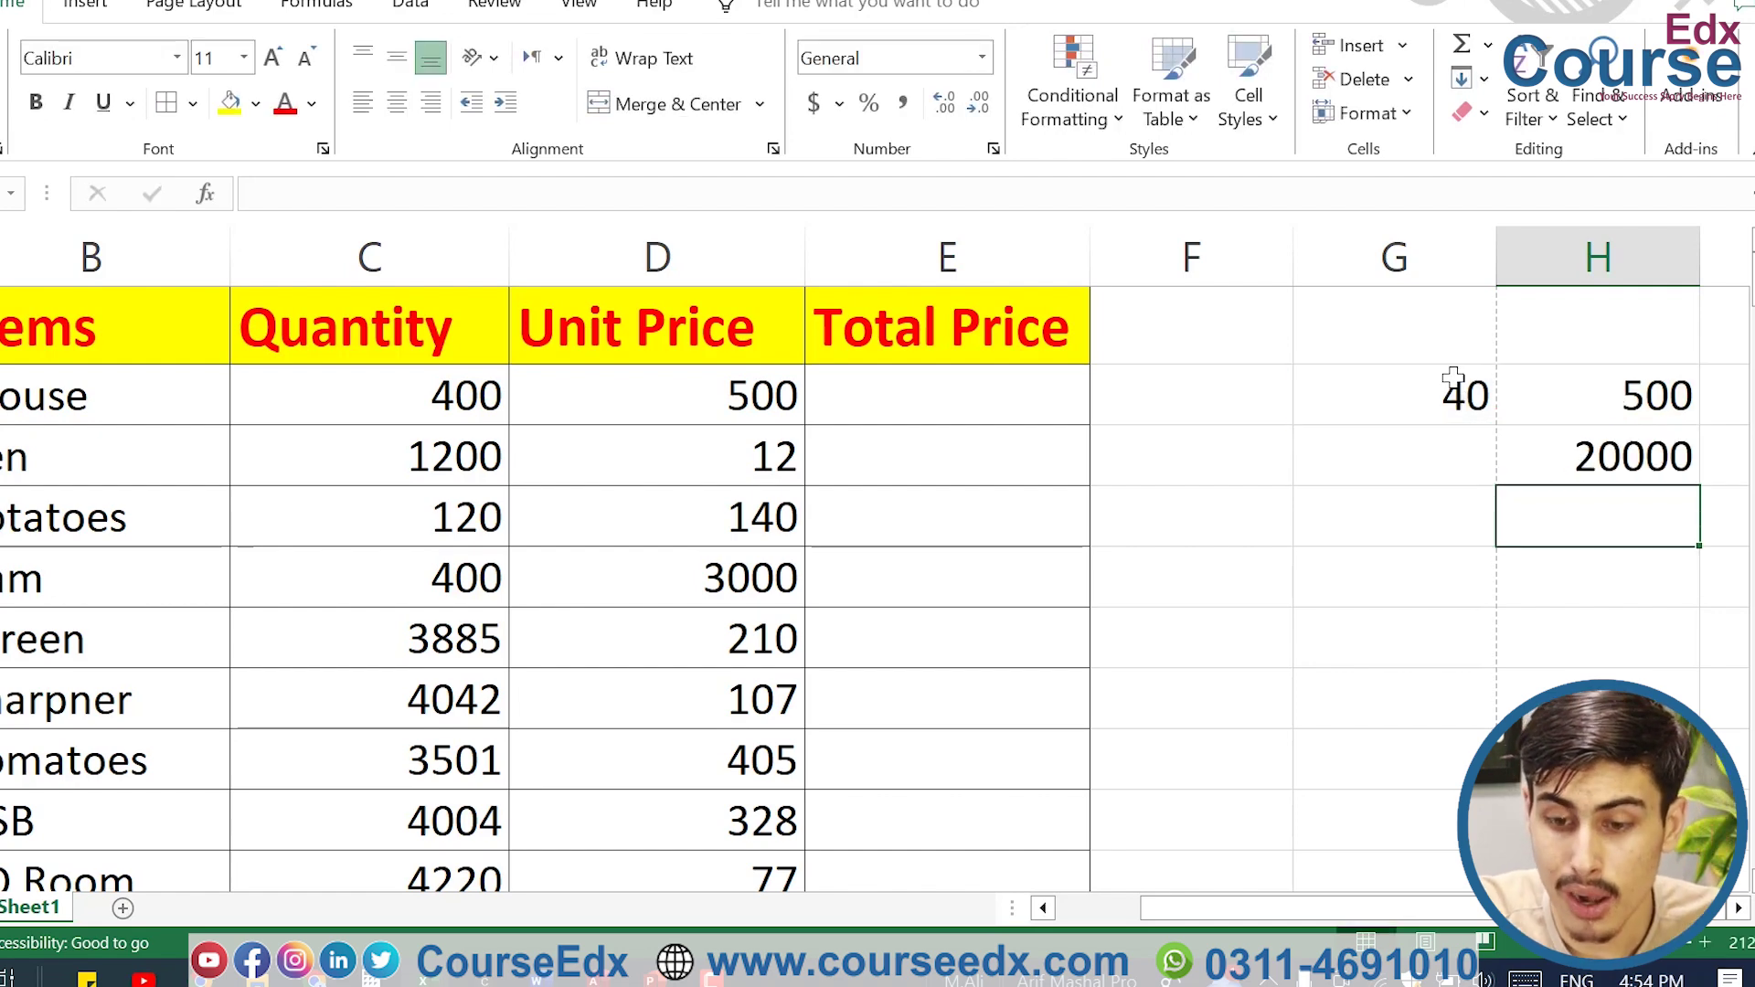
pyautogui.moveTo(1453, 378); pyautogui.dragTo(1616, 455)
pyautogui.press('Delete')
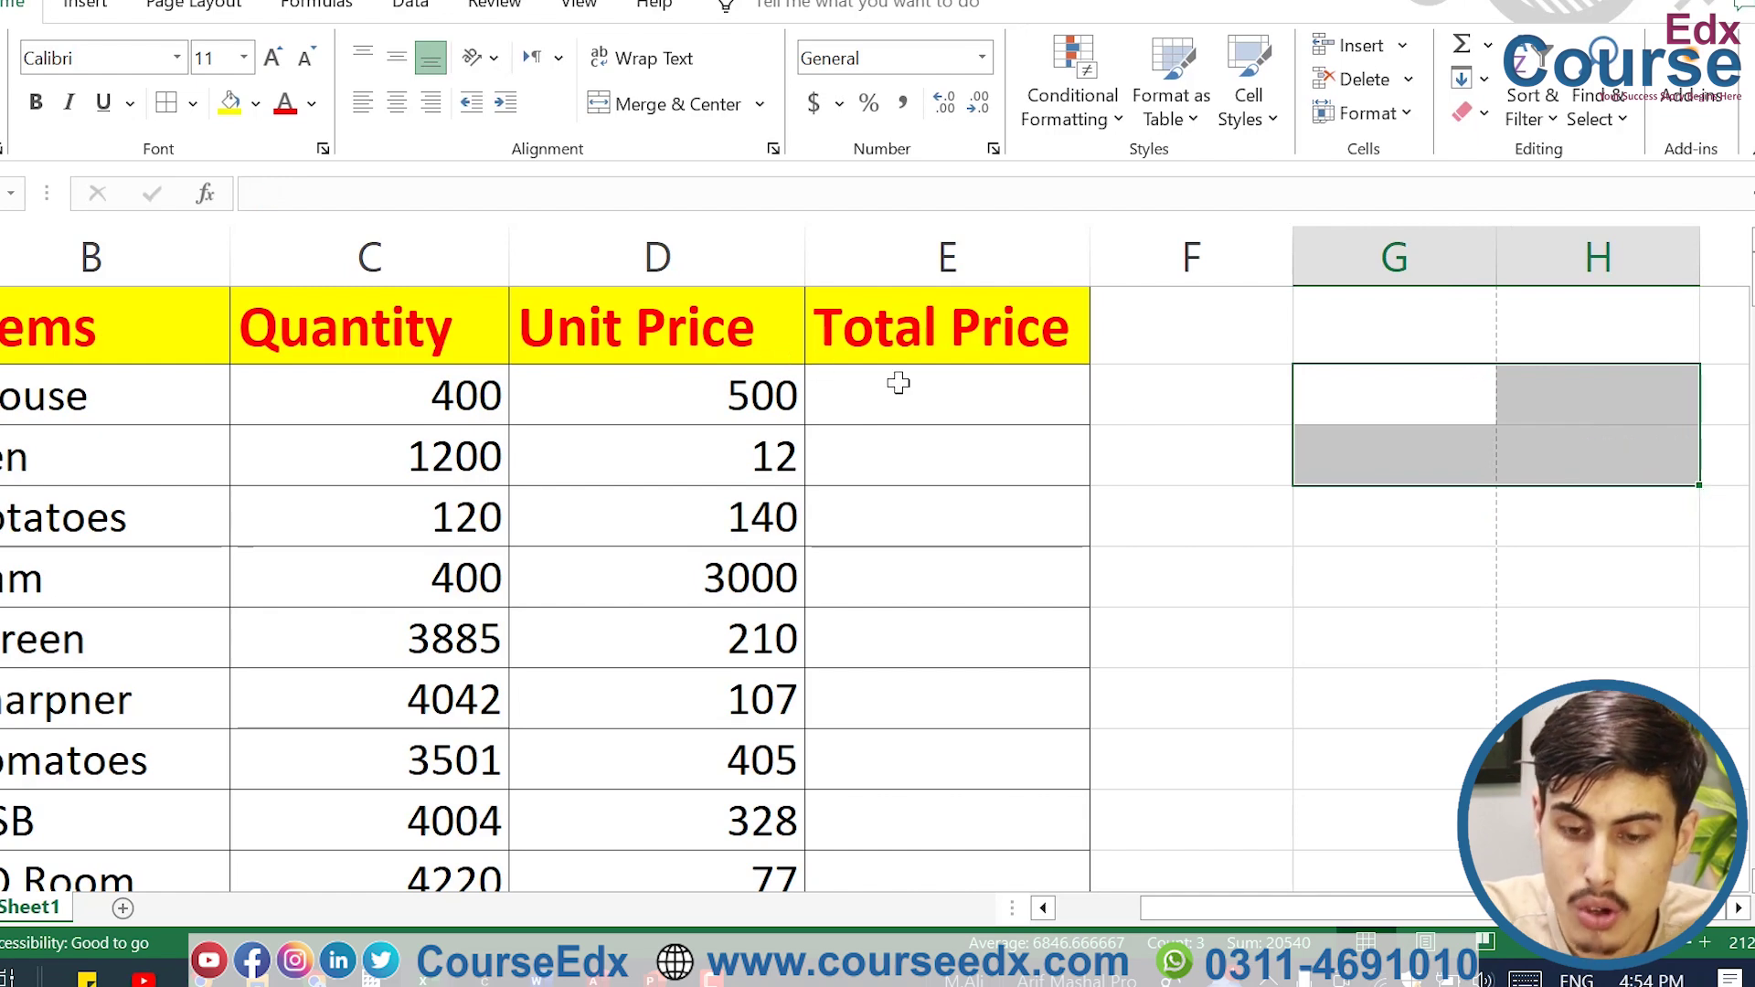
# Step: Calculate the first Total Price in E2 with =PRODUCT(C2:D2)
pyautogui.click(929, 391)
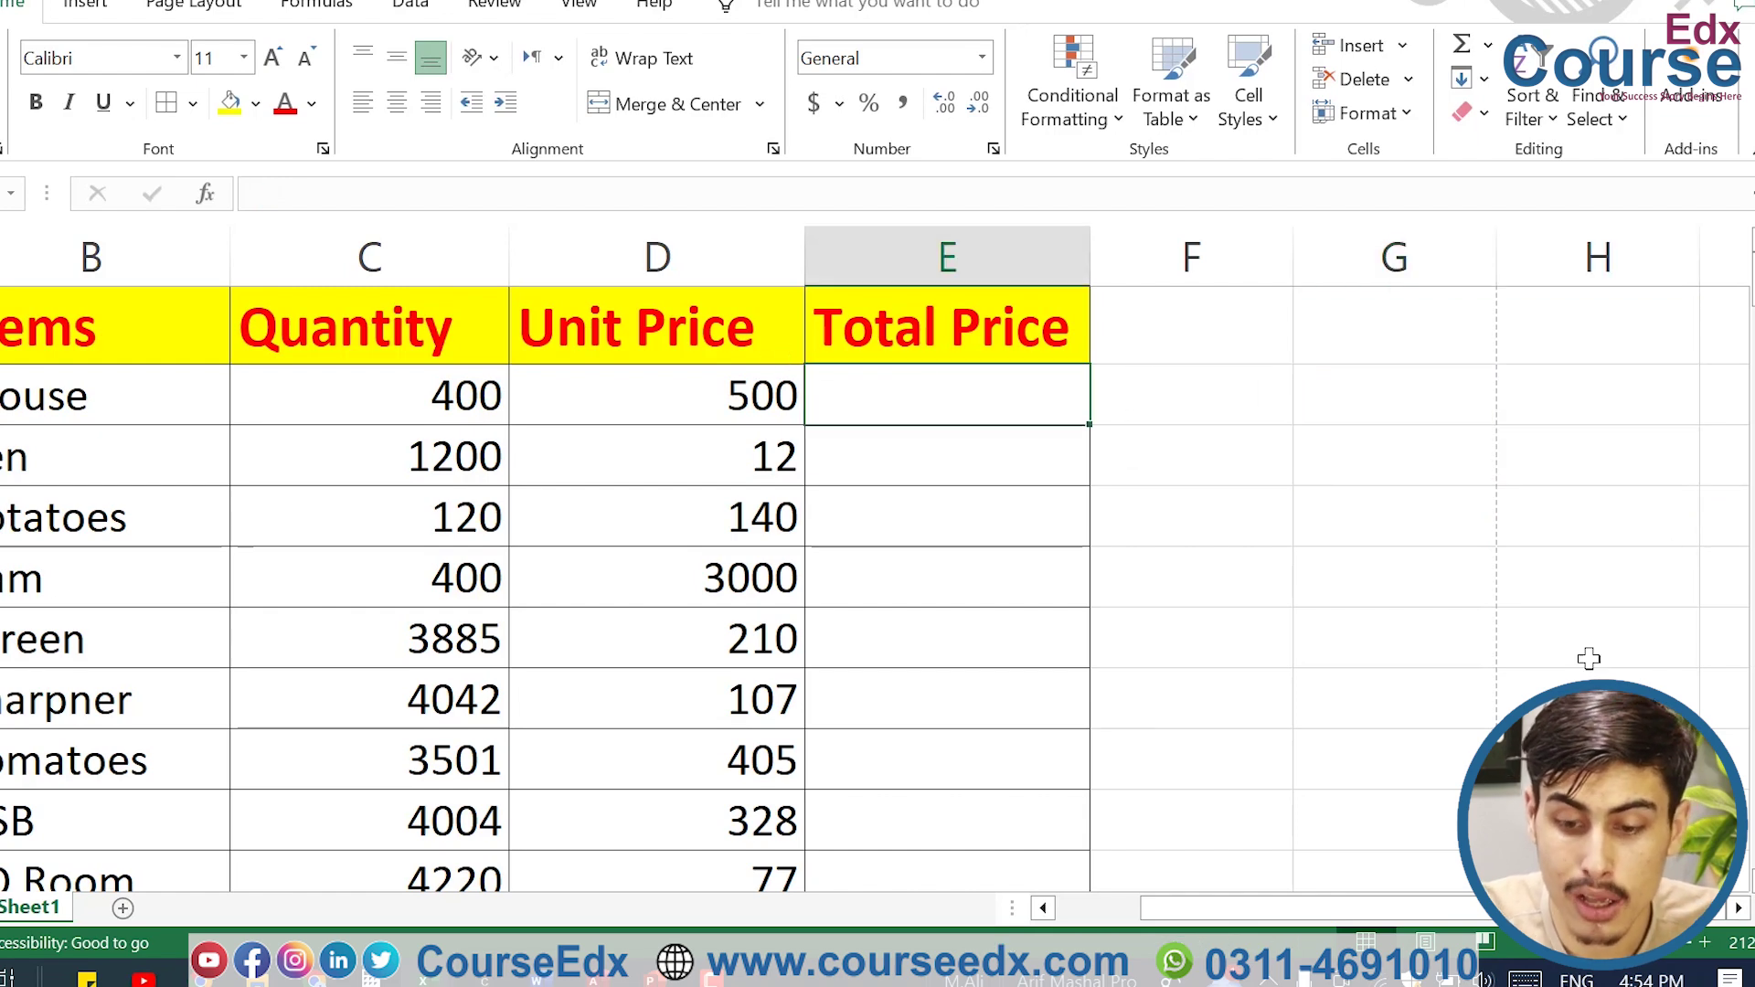
pyautogui.moveTo(1461, 908); pyautogui.dragTo(1373, 909)
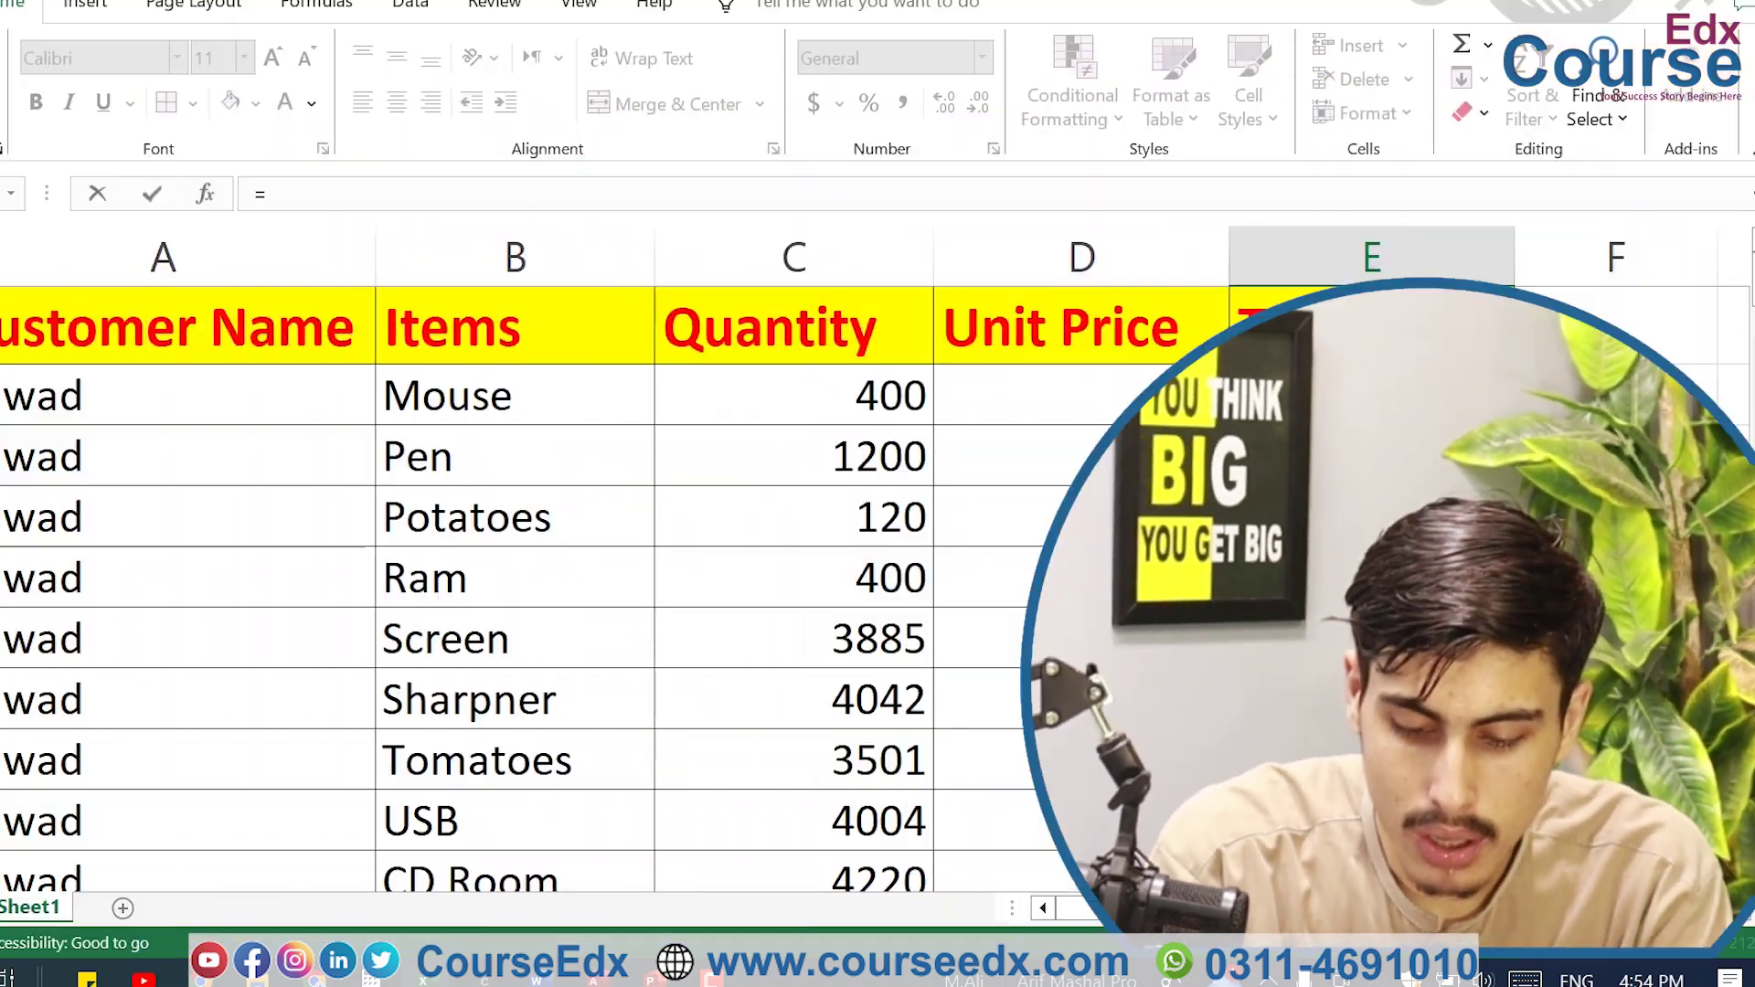
pyautogui.write('prod')
pyautogui.press('Tab')
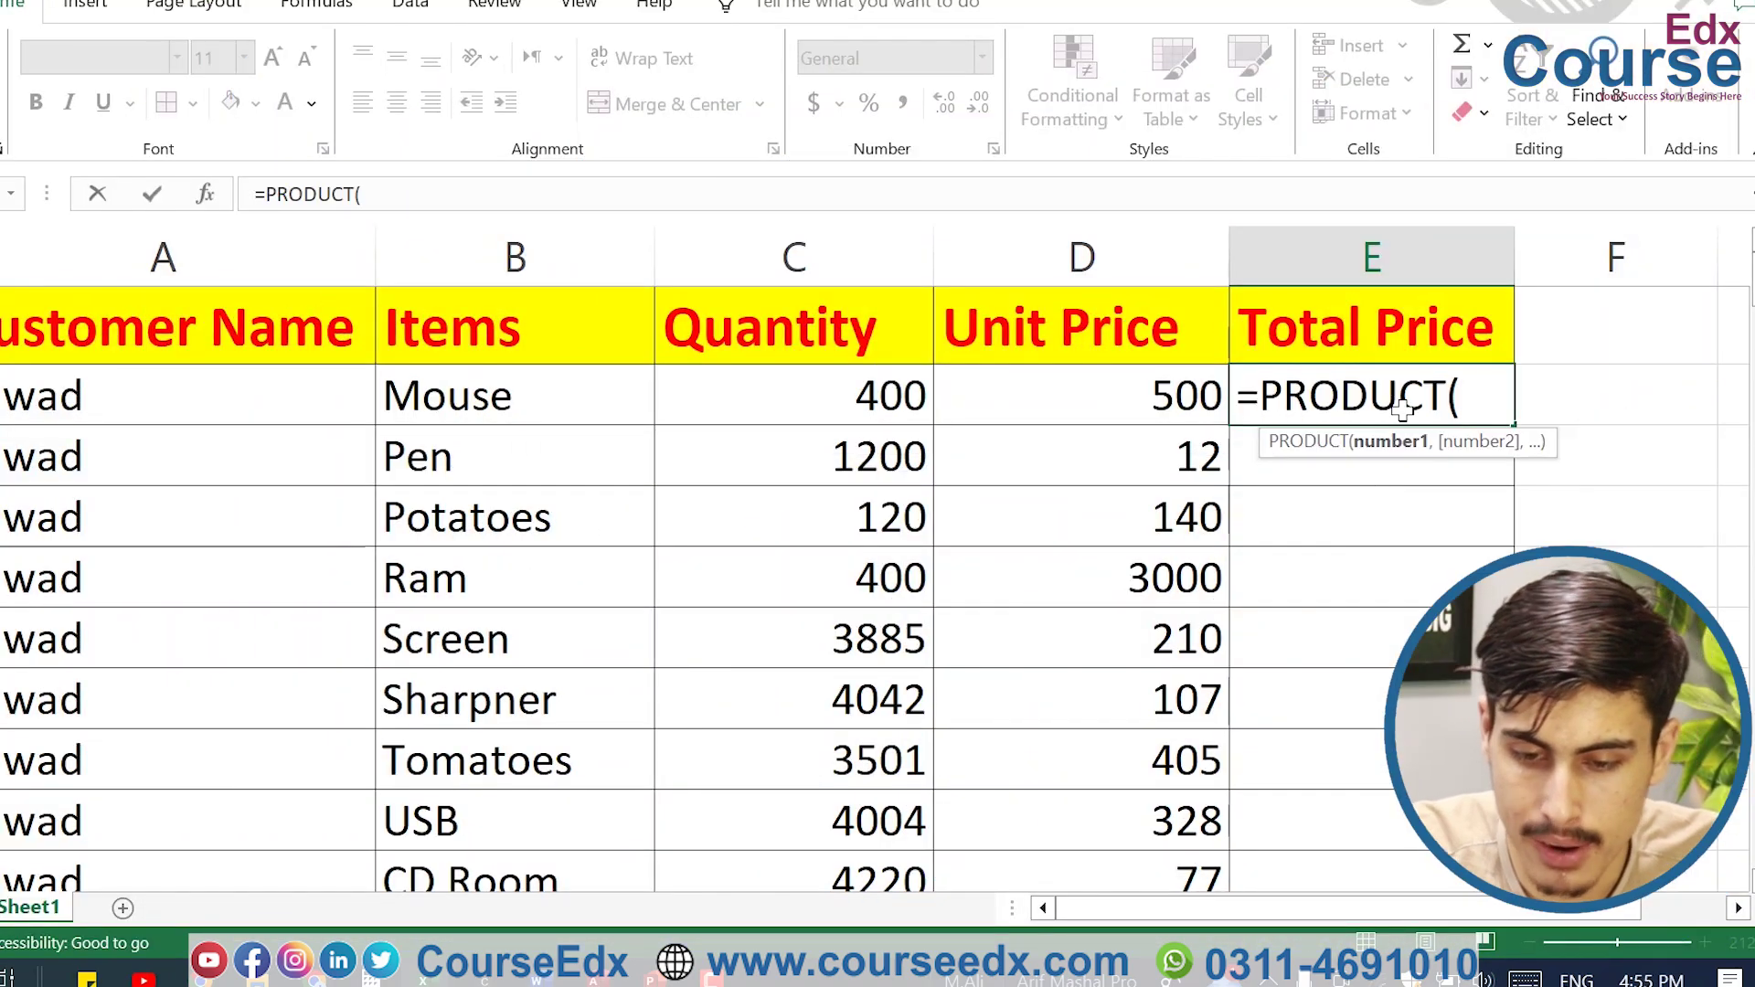
pyautogui.click(1104, 384)
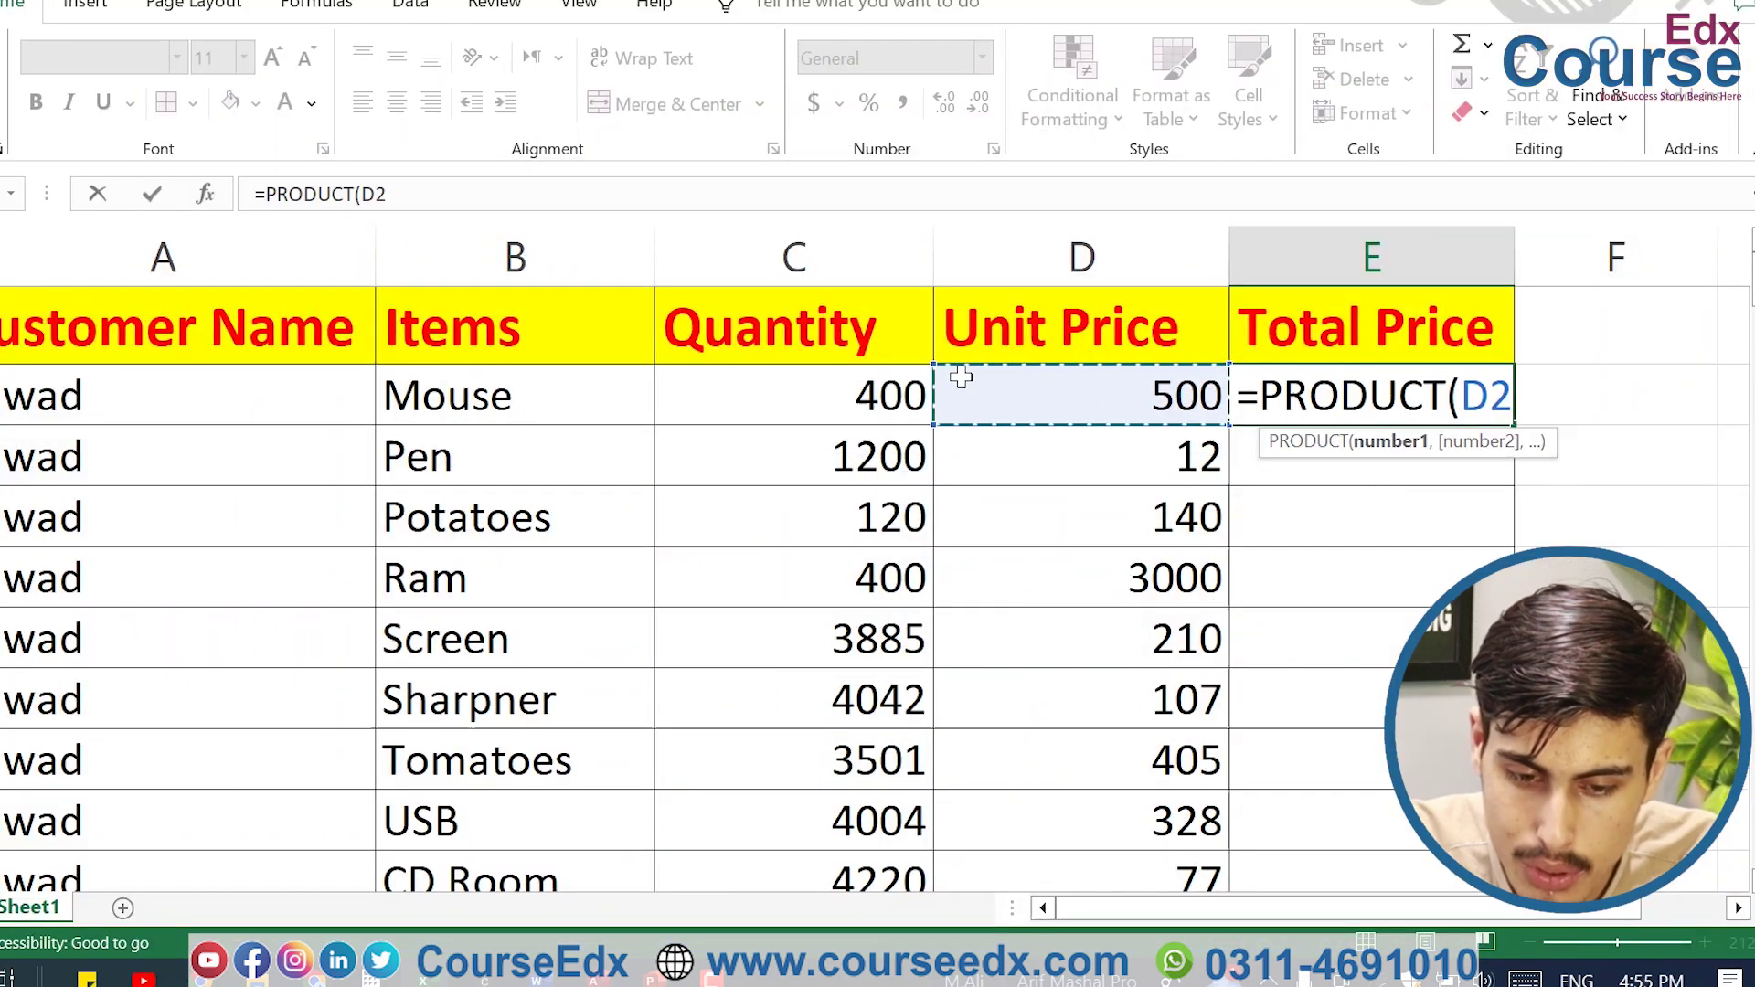
pyautogui.moveTo(972, 376); pyautogui.dragTo(910, 375)
pyautogui.press('Return')
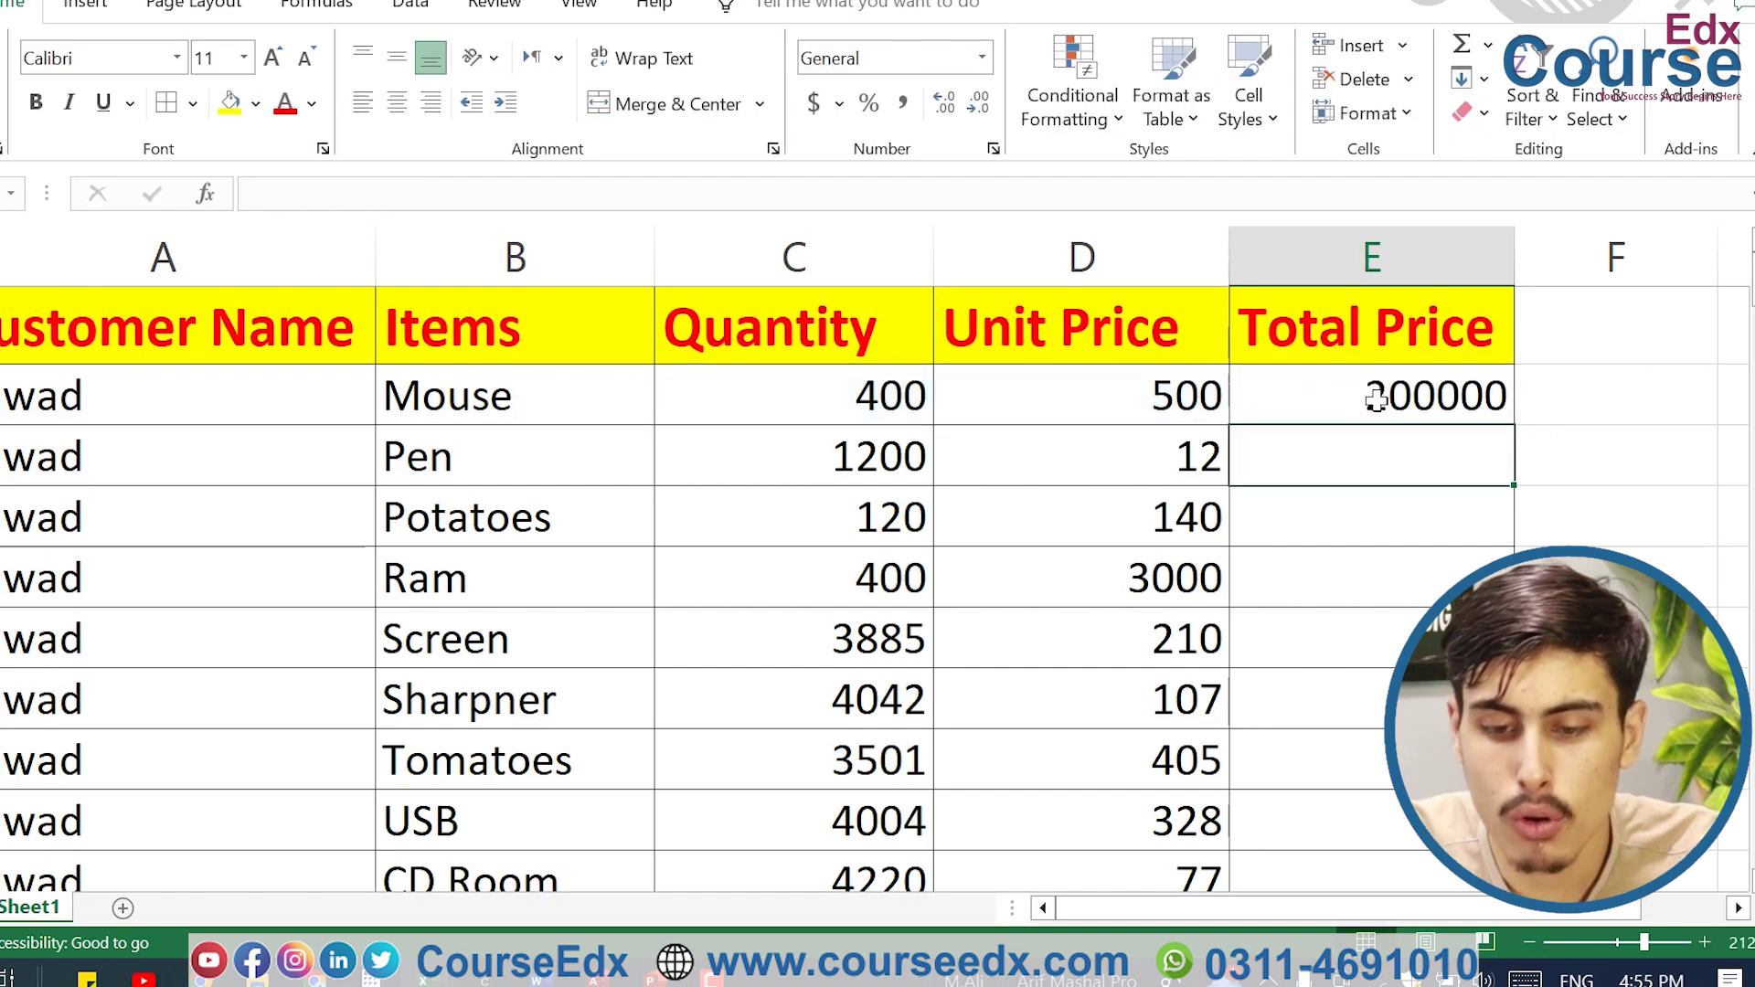
# Step: Fill the E2 formula down the whole Total Price column and check the Pen and Potatoes rows
pyautogui.click(1376, 399)
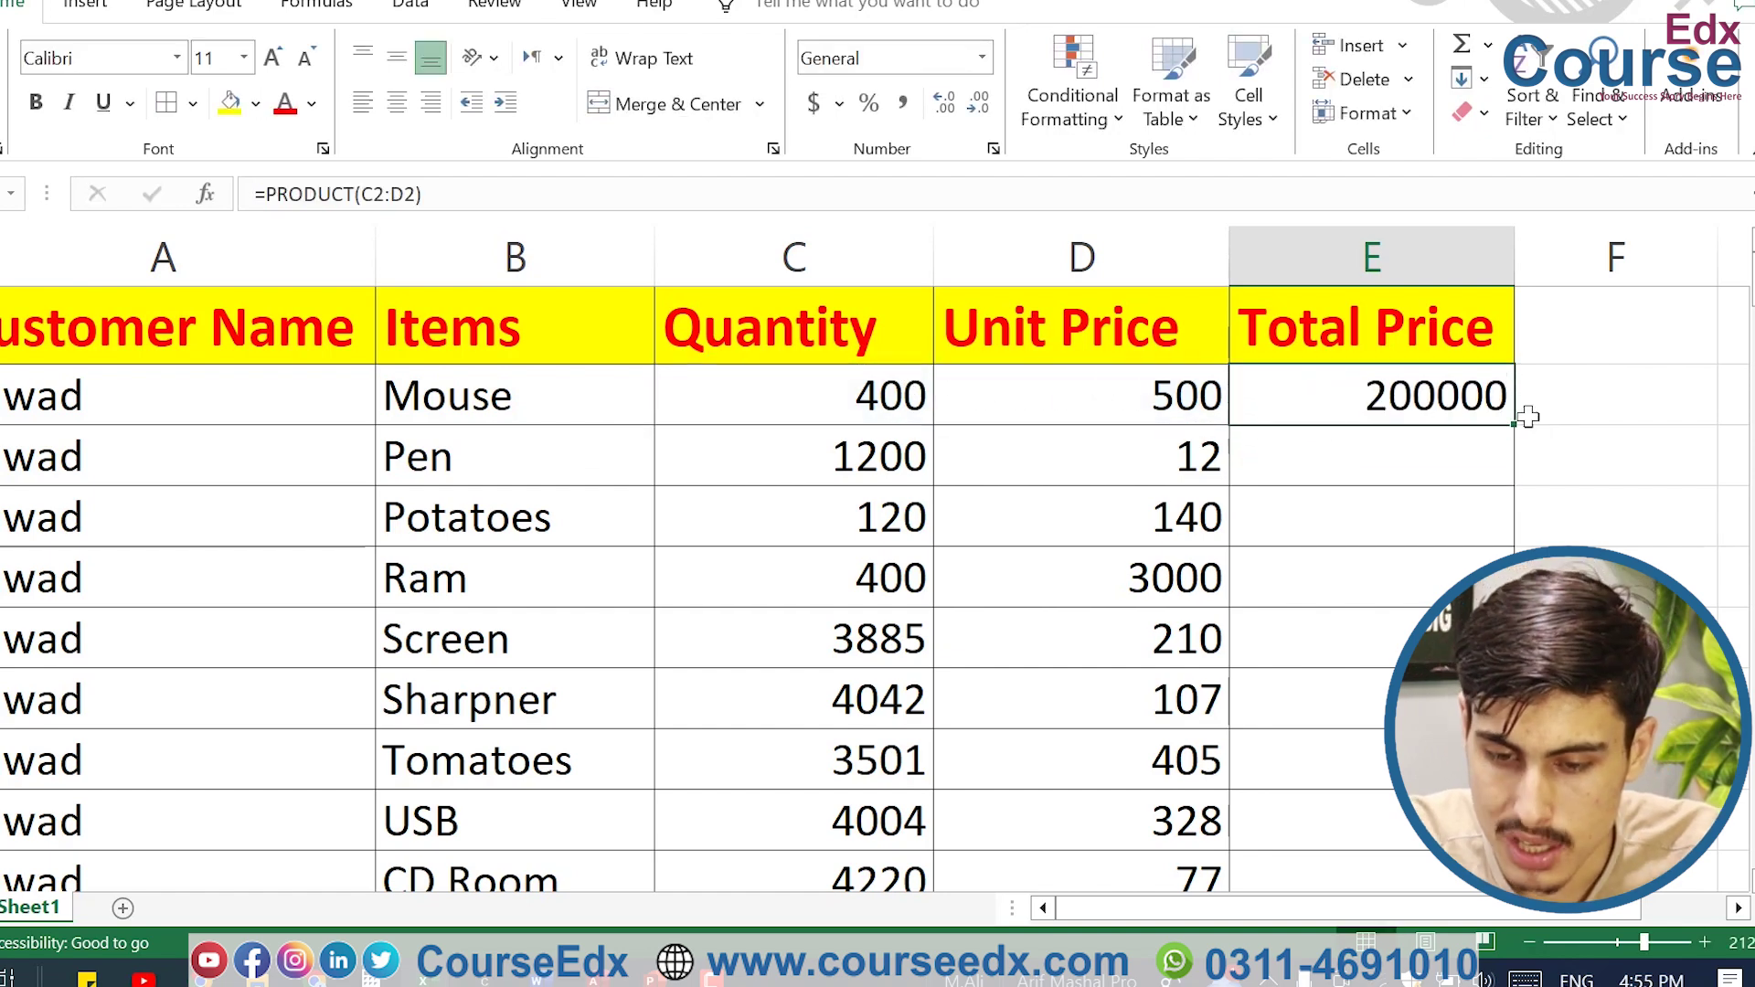
pyautogui.doubleClick(1515, 425)
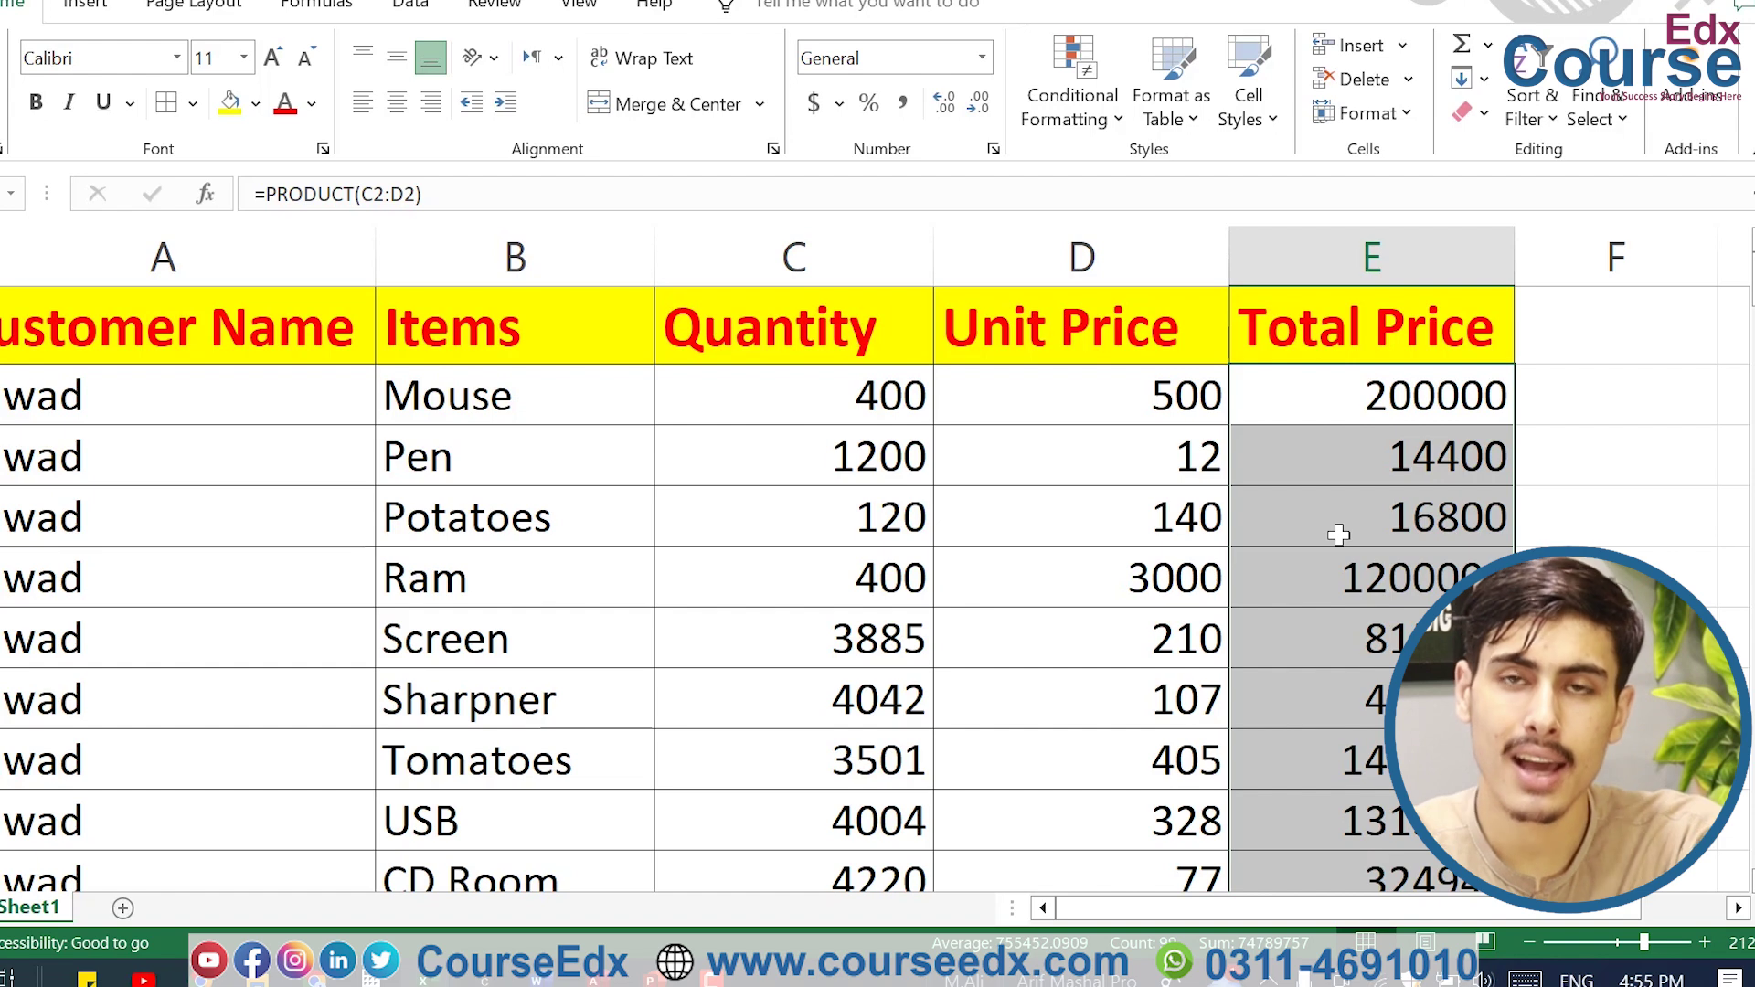
pyautogui.click(891, 457)
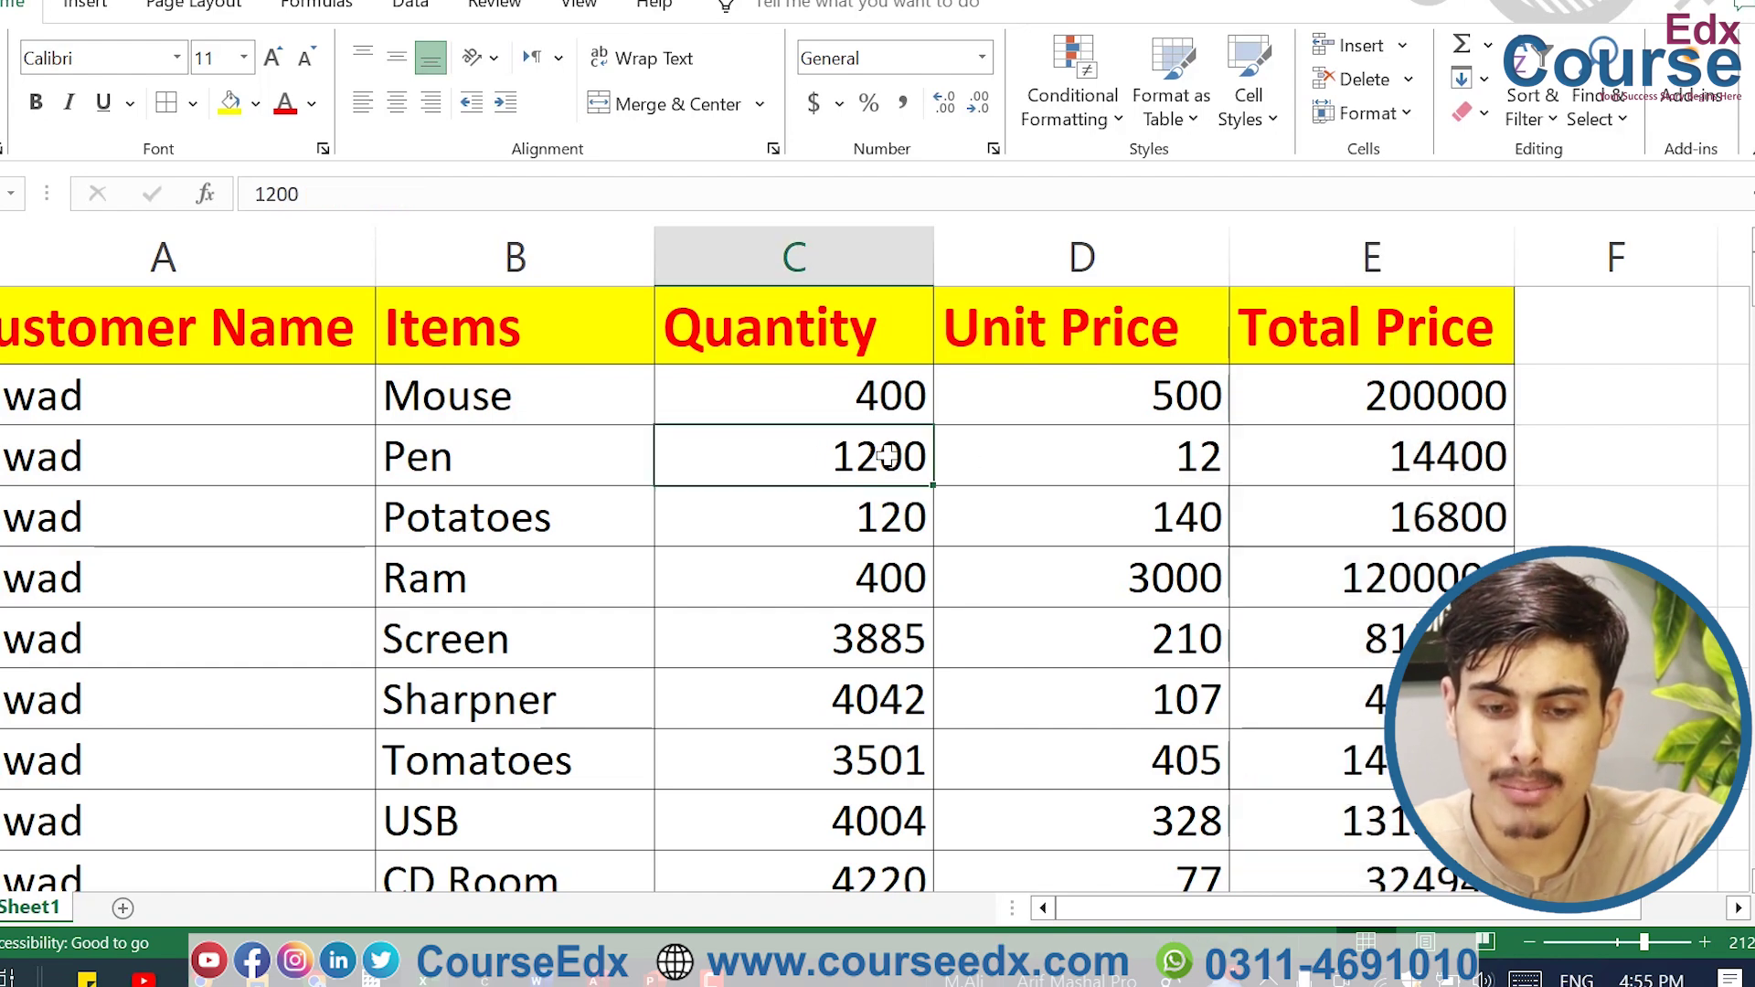
pyautogui.click(1041, 457)
pyautogui.click(1376, 456)
pyautogui.moveTo(894, 517); pyautogui.dragTo(1056, 523)
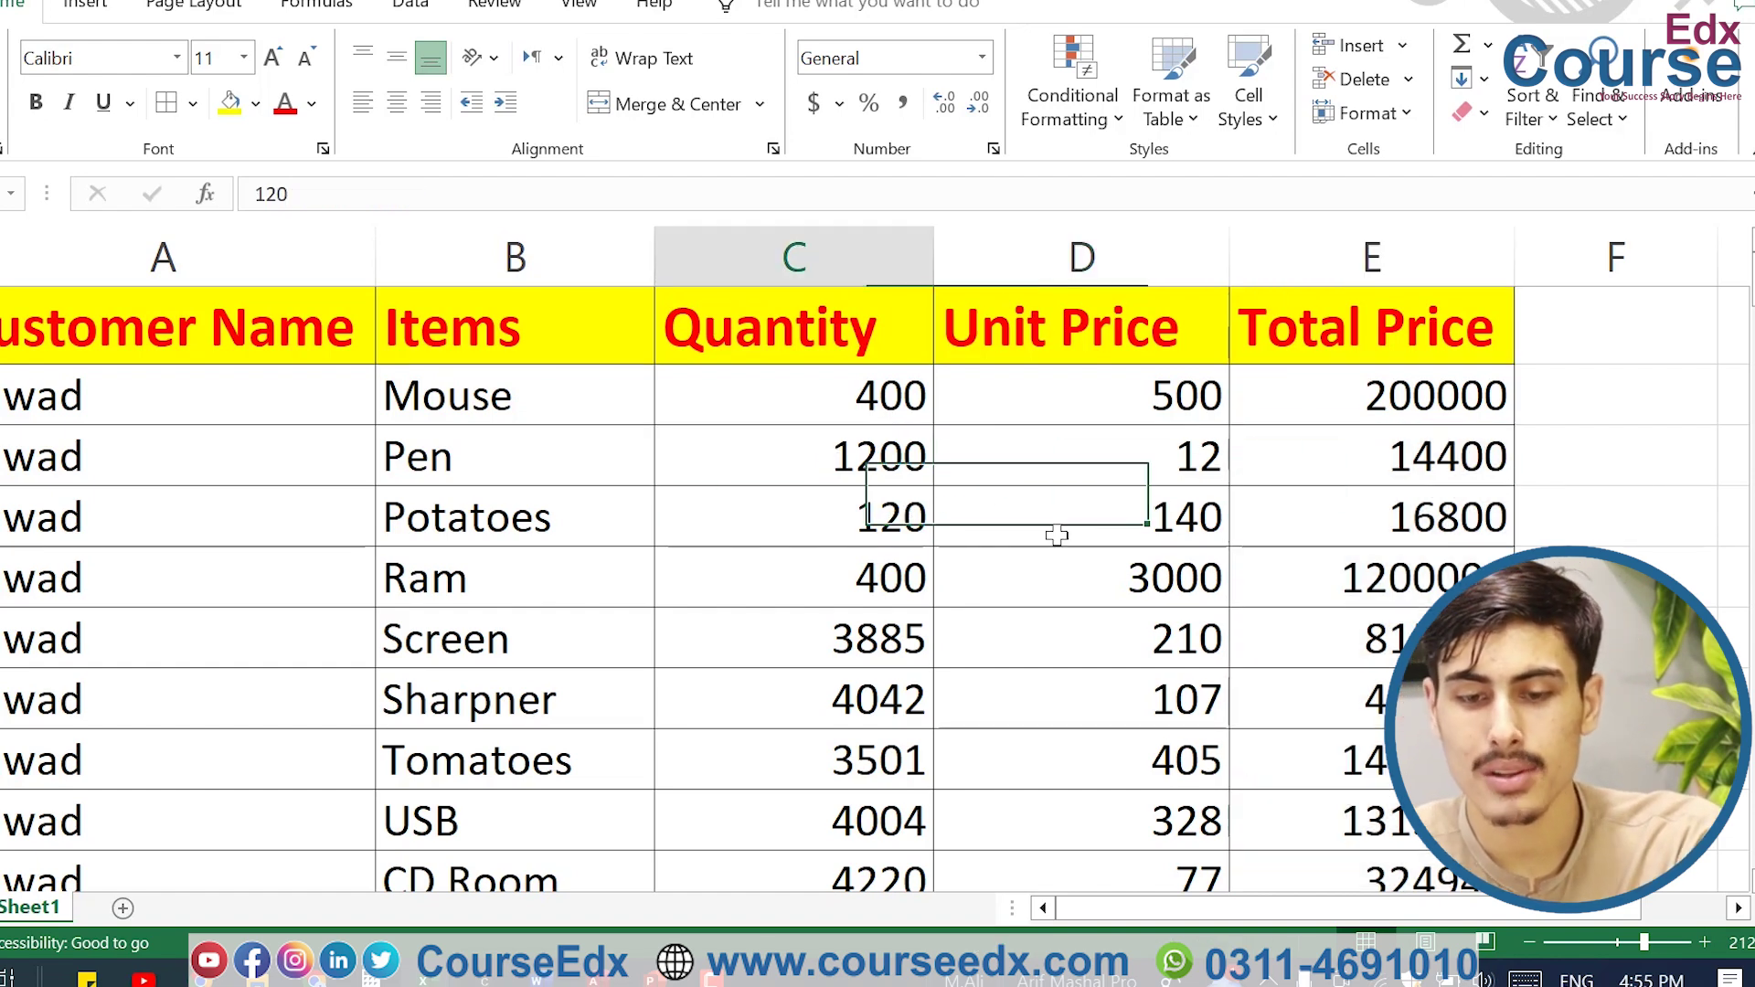
pyautogui.click(1381, 534)
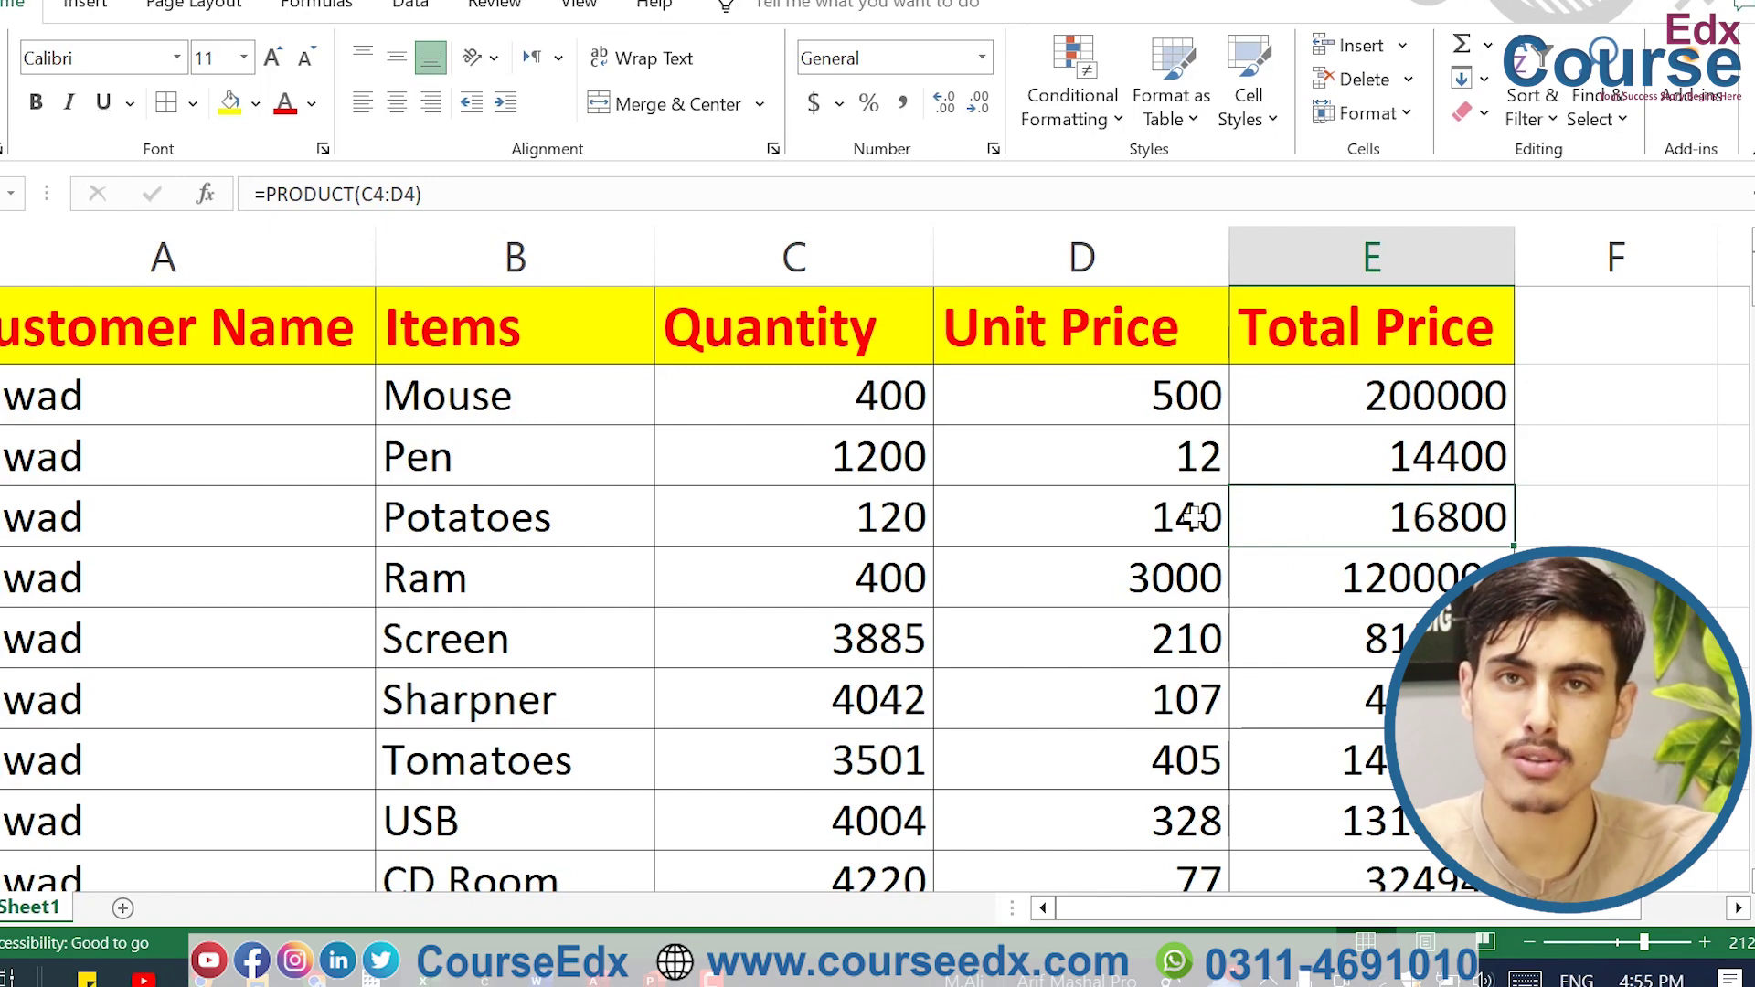
# Step: Merge and center A101:C101 below the last table row and enter the label "Total Amount ="
pyautogui.scroll(-20, 1225, 498)
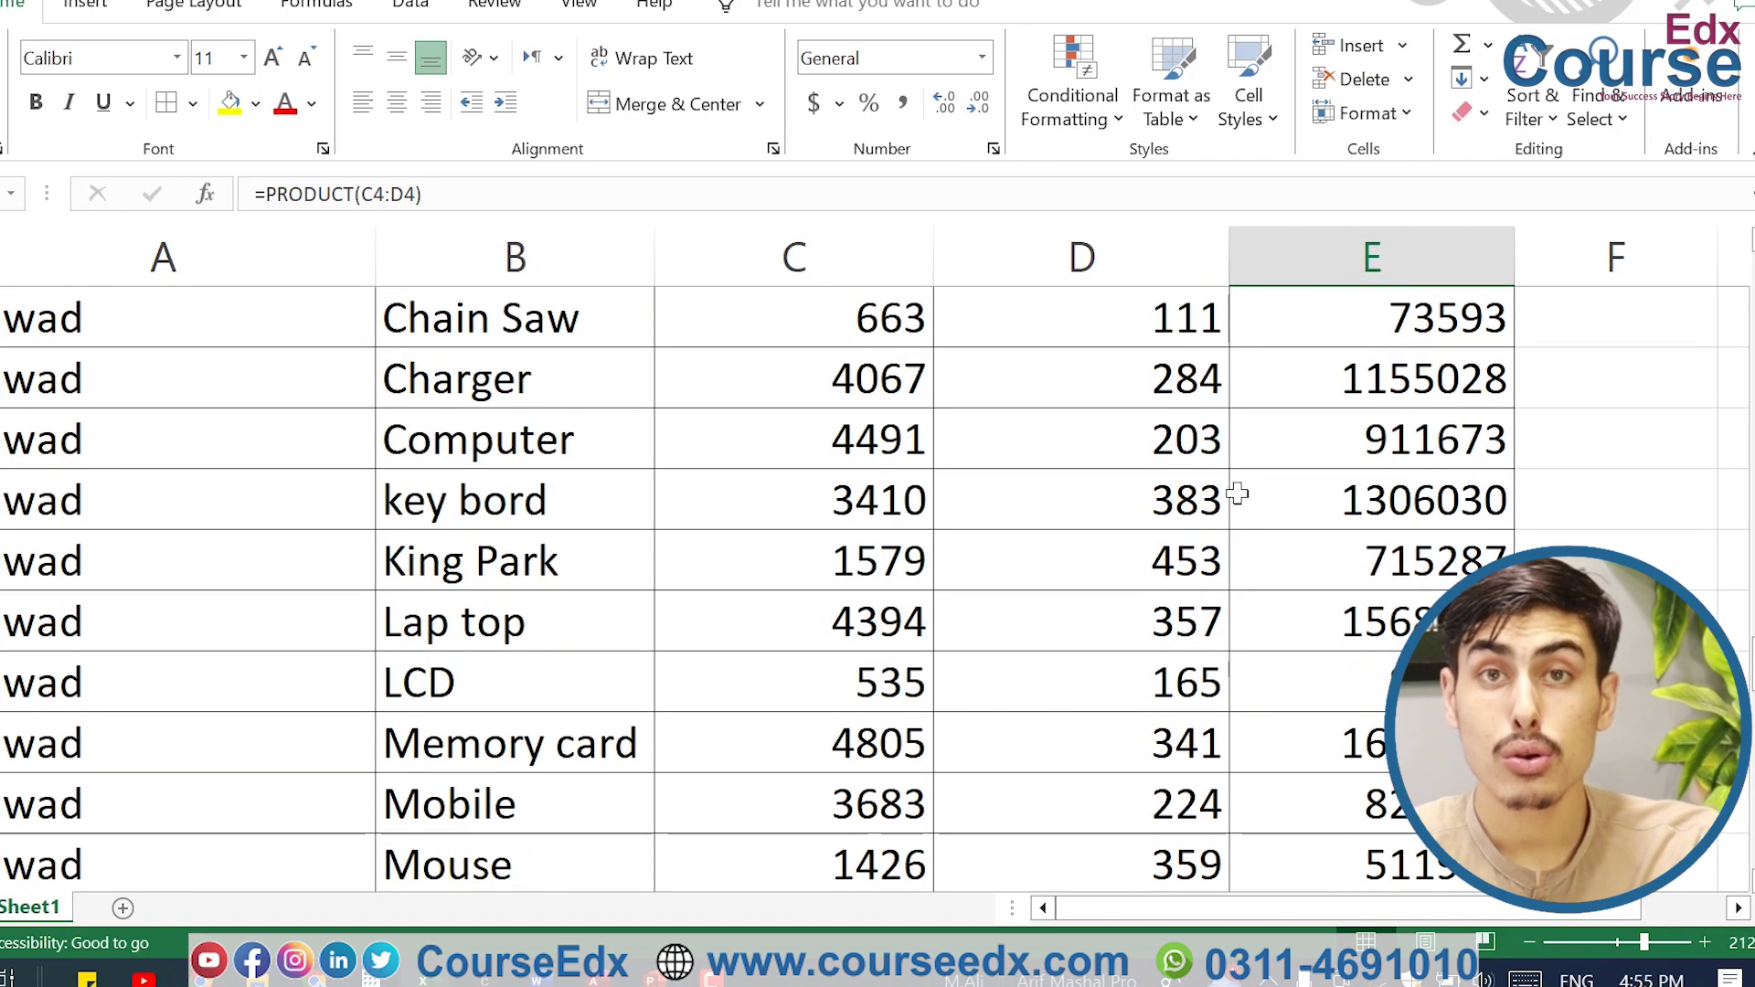
pyautogui.scroll(-15, 1237, 494)
pyautogui.scroll(10, 525, 348)
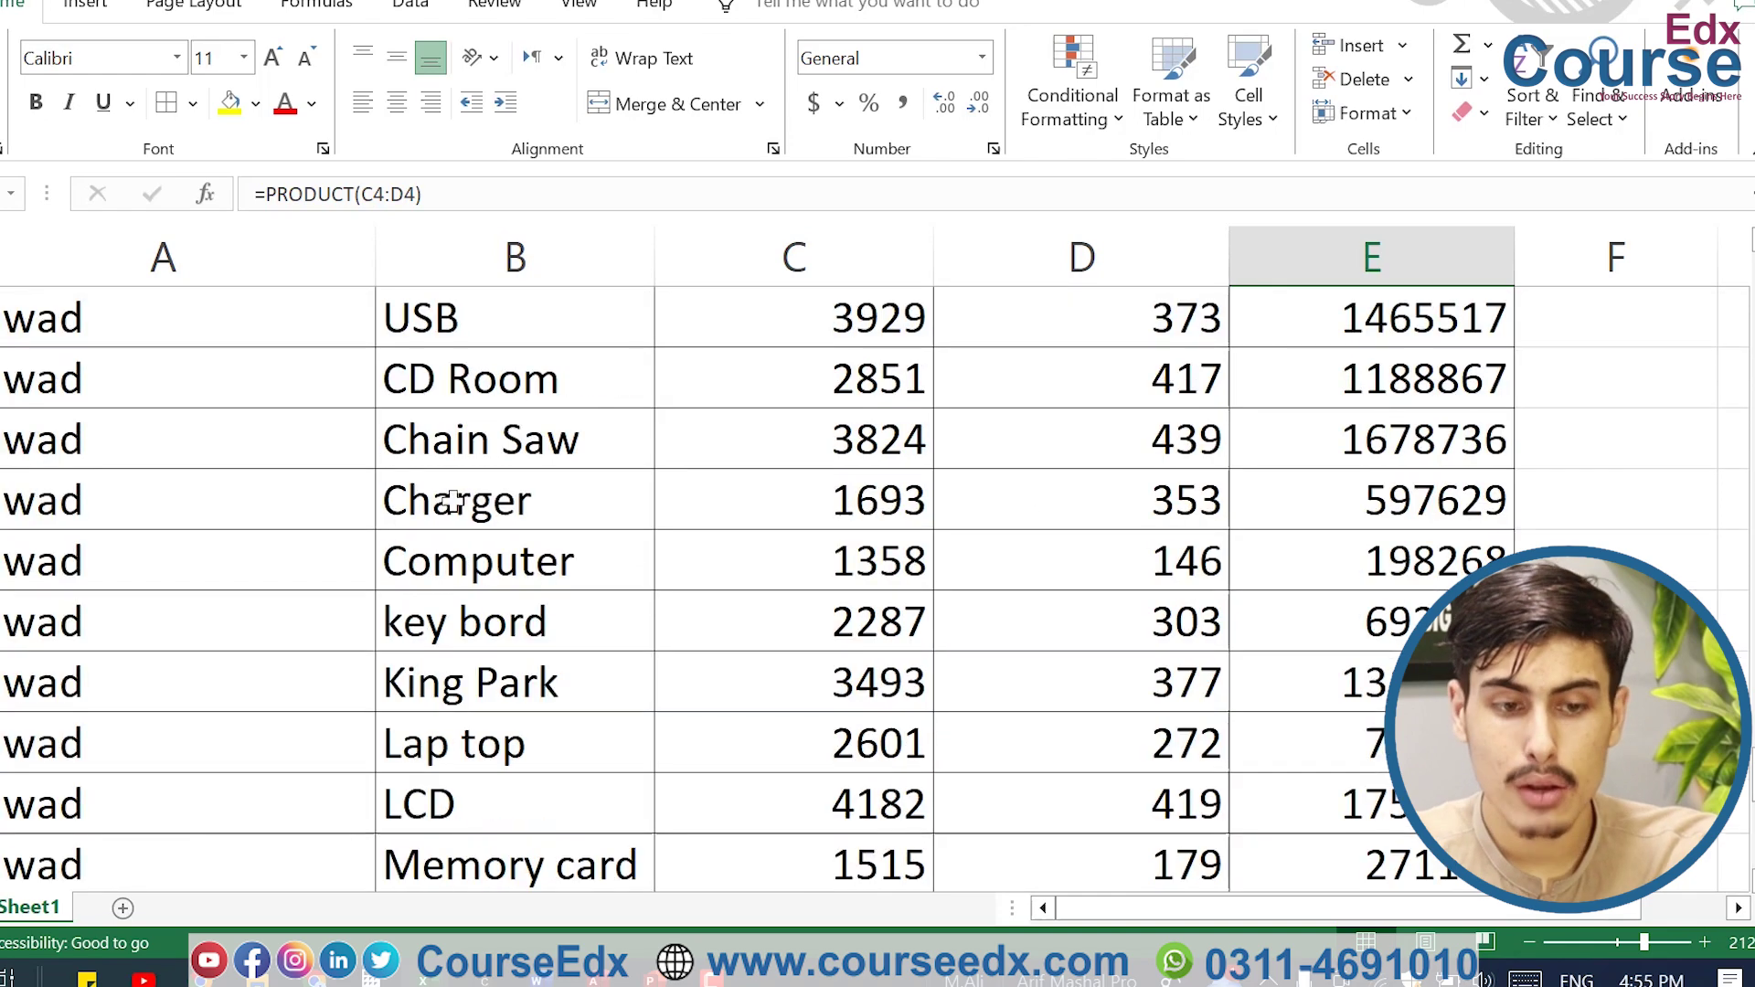
pyautogui.scroll(-5, 381, 534)
pyautogui.moveTo(208, 557); pyautogui.dragTo(771, 574)
pyautogui.click(717, 104)
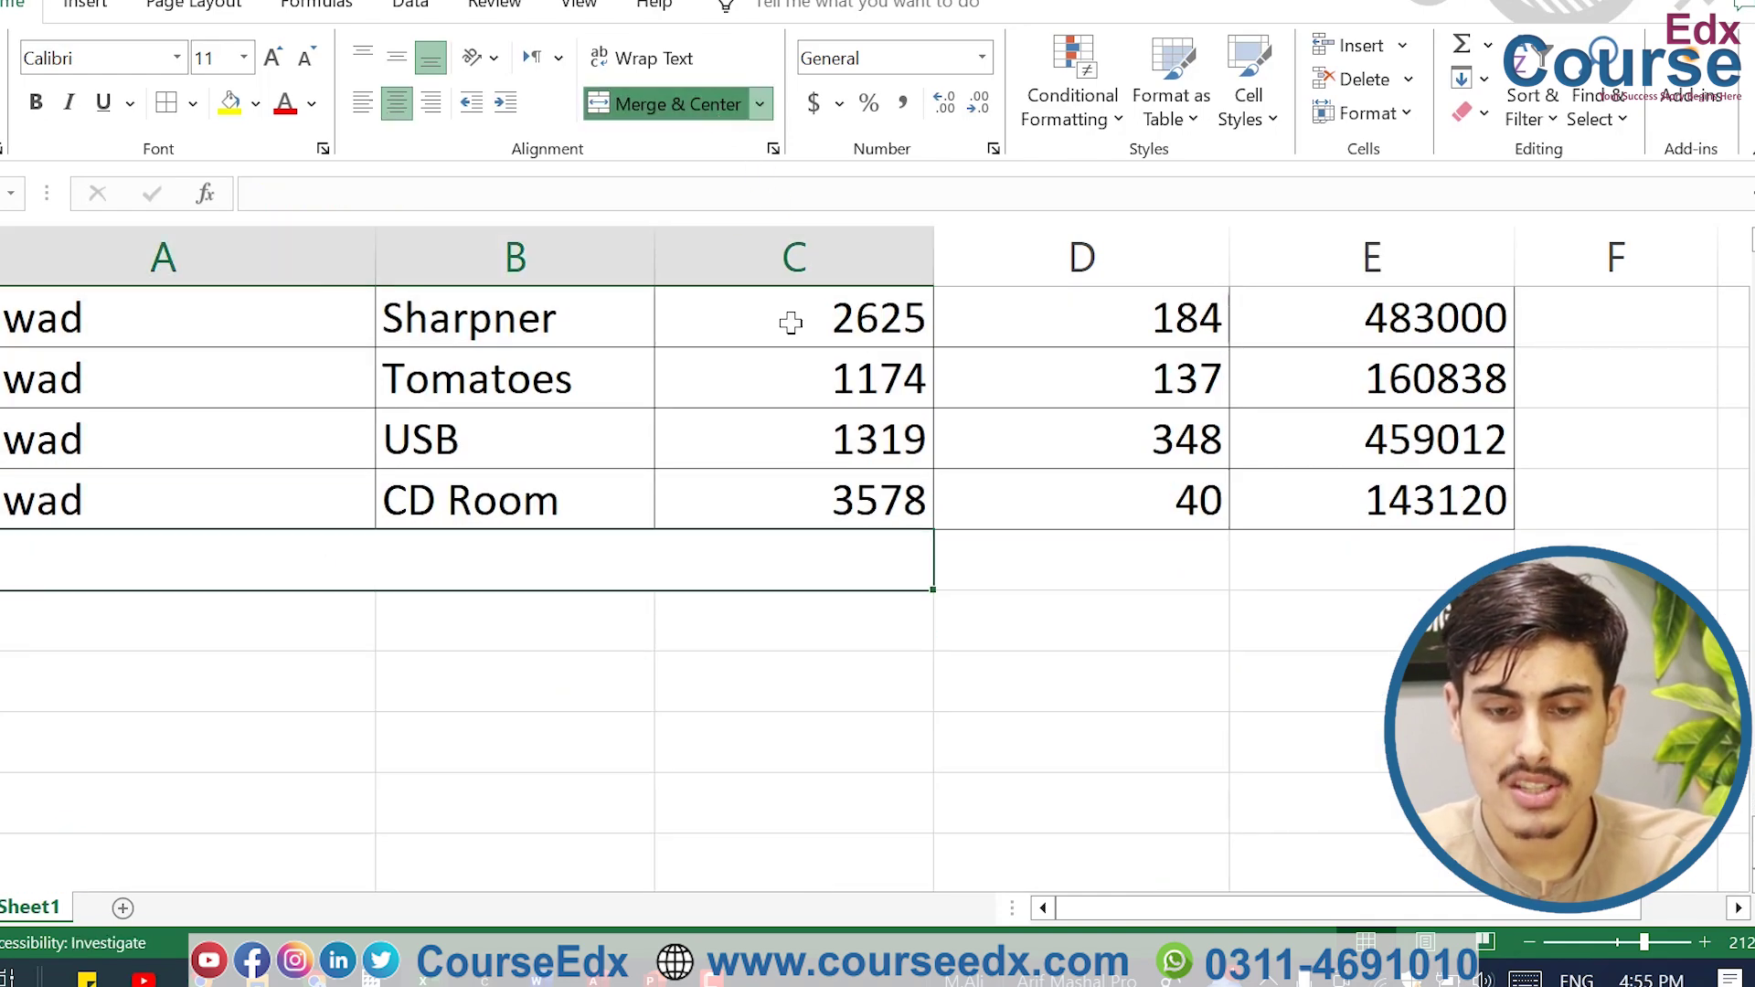
pyautogui.write('To')
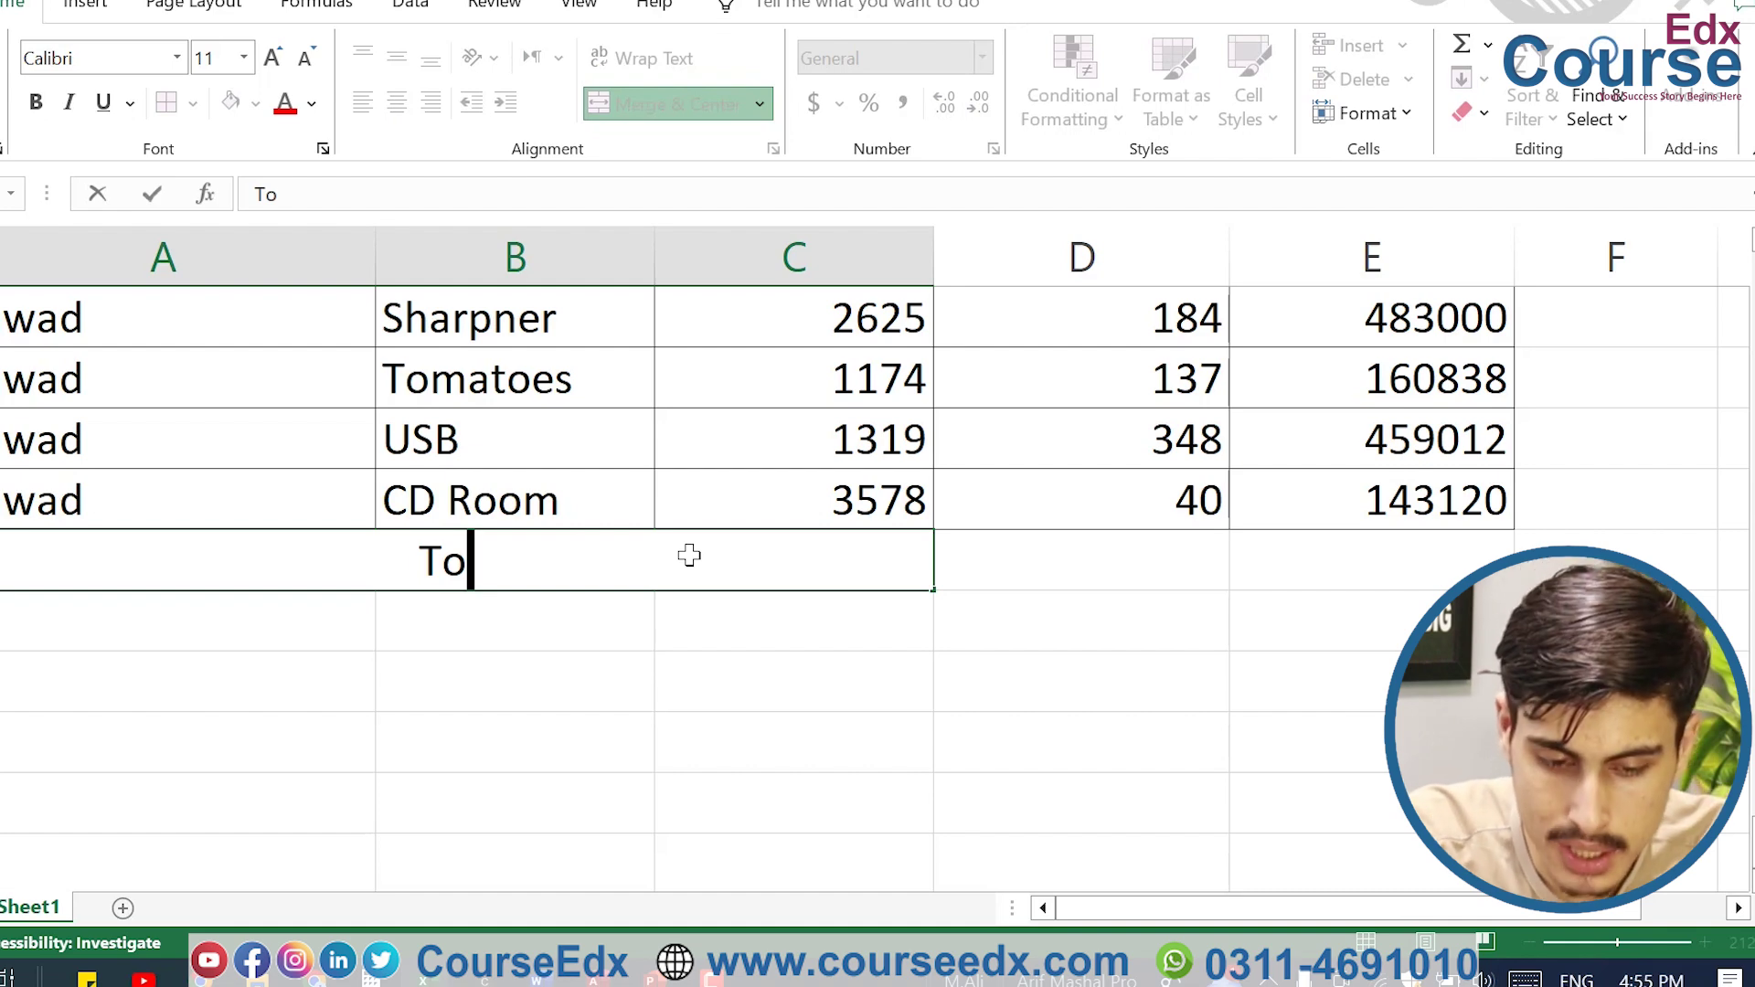
pyautogui.write('tal Amo')
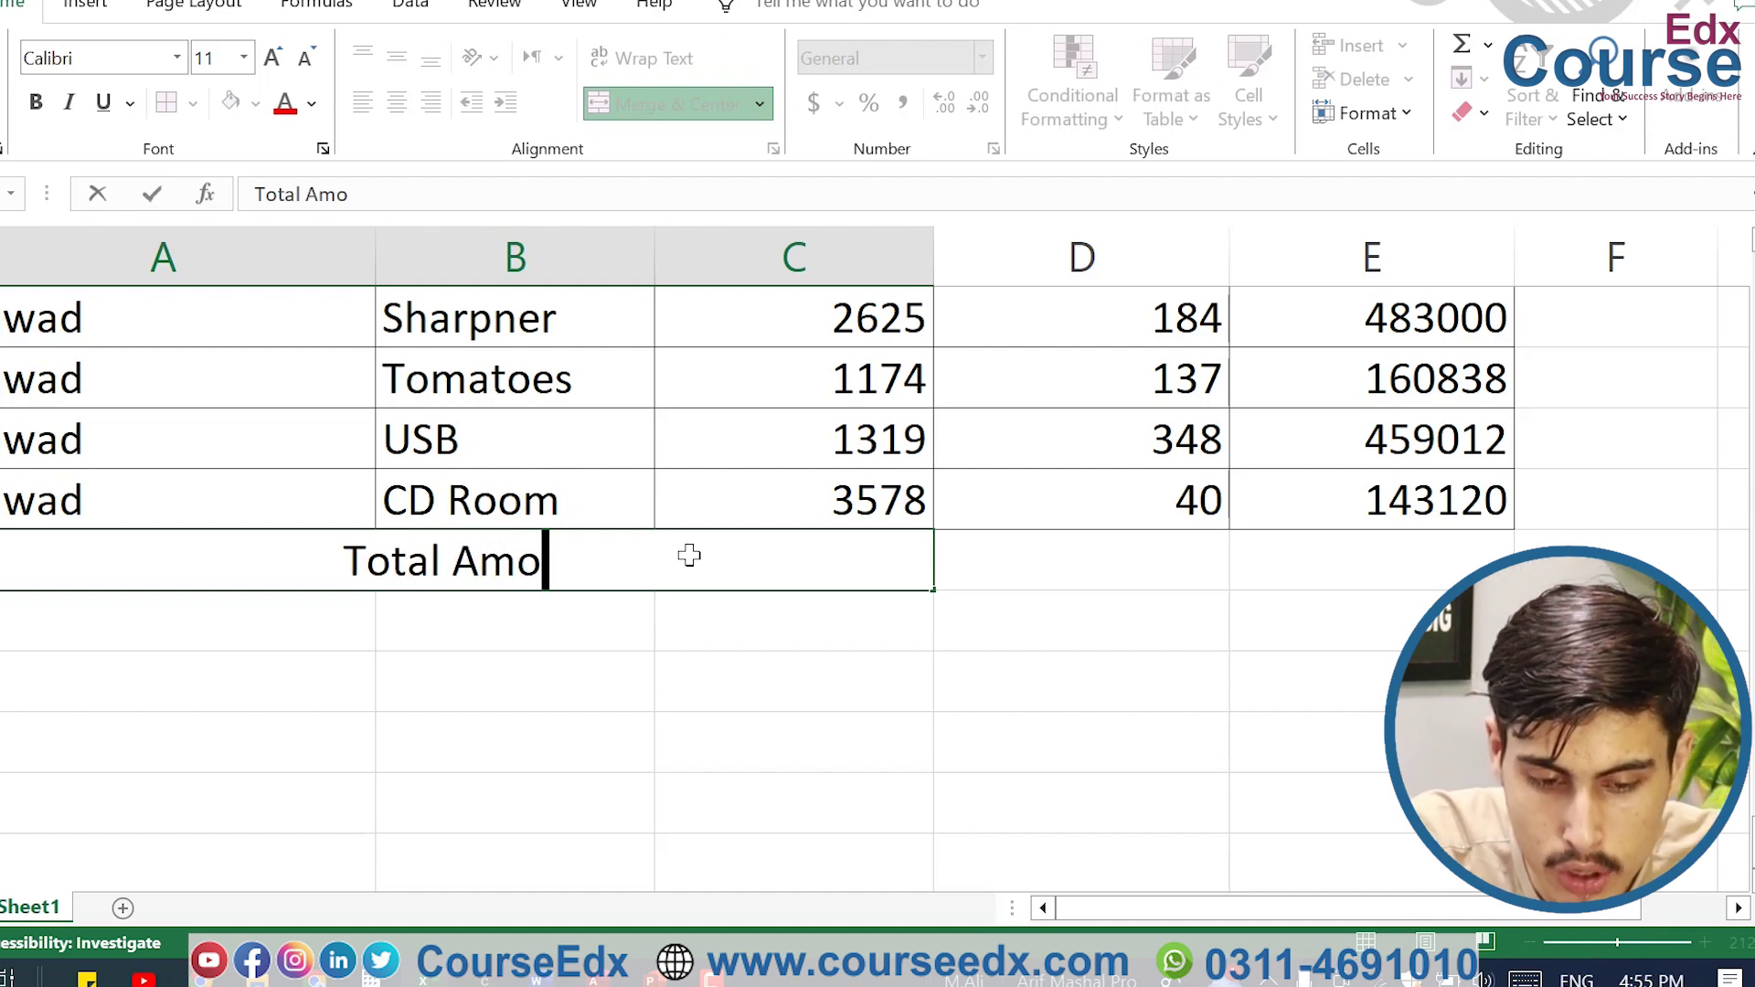
pyautogui.write('unt =')
pyautogui.press('Tab')
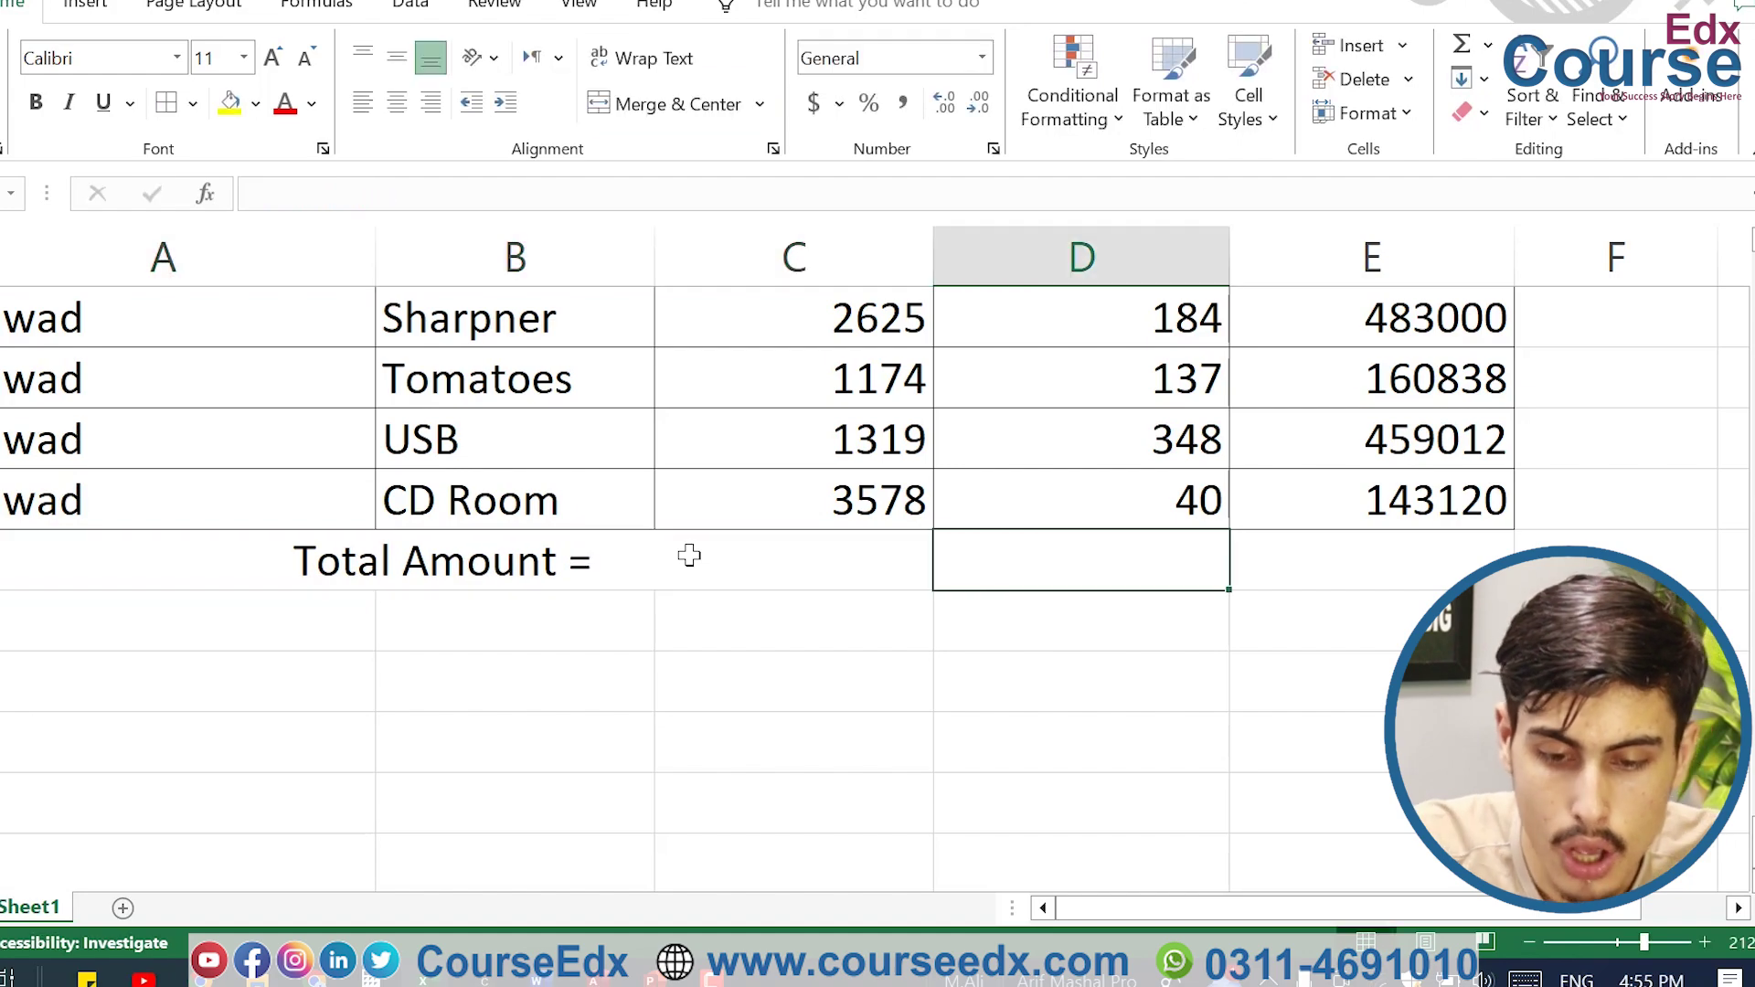
# Step: Sum all the total prices, E2:E100, in E101 with the SUM function
pyautogui.press('Tab')
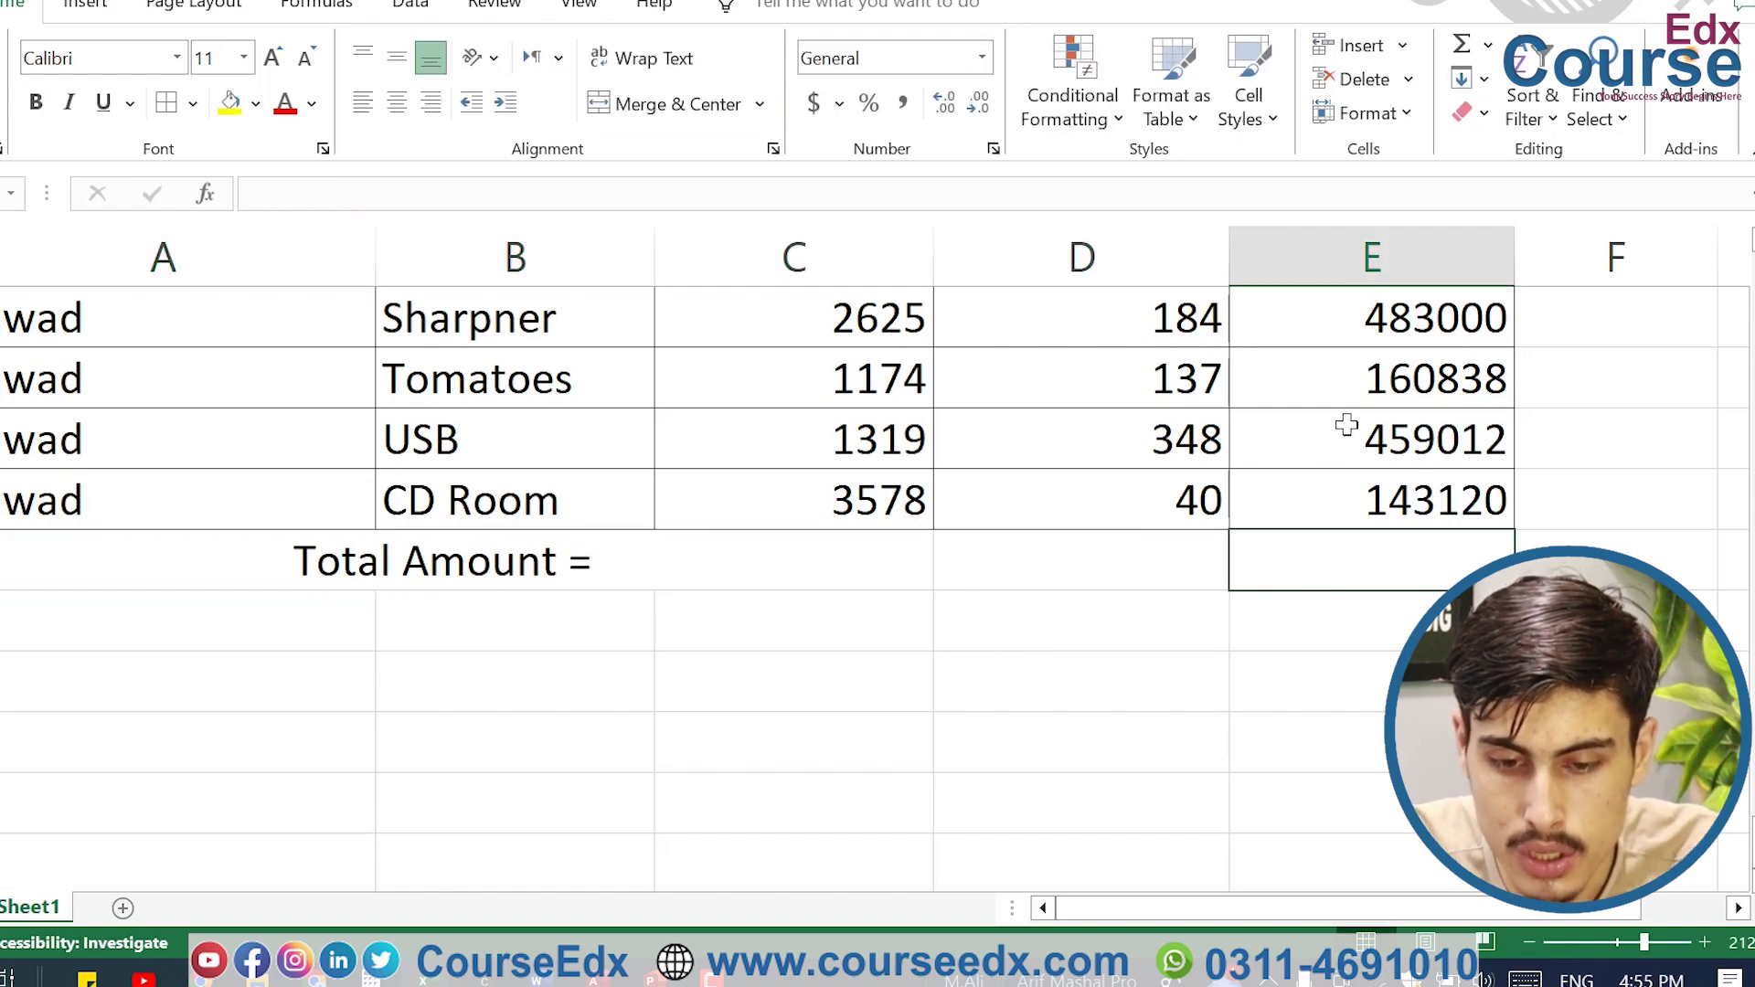
pyautogui.scroll(3, 1347, 425)
pyautogui.click(1621, 945)
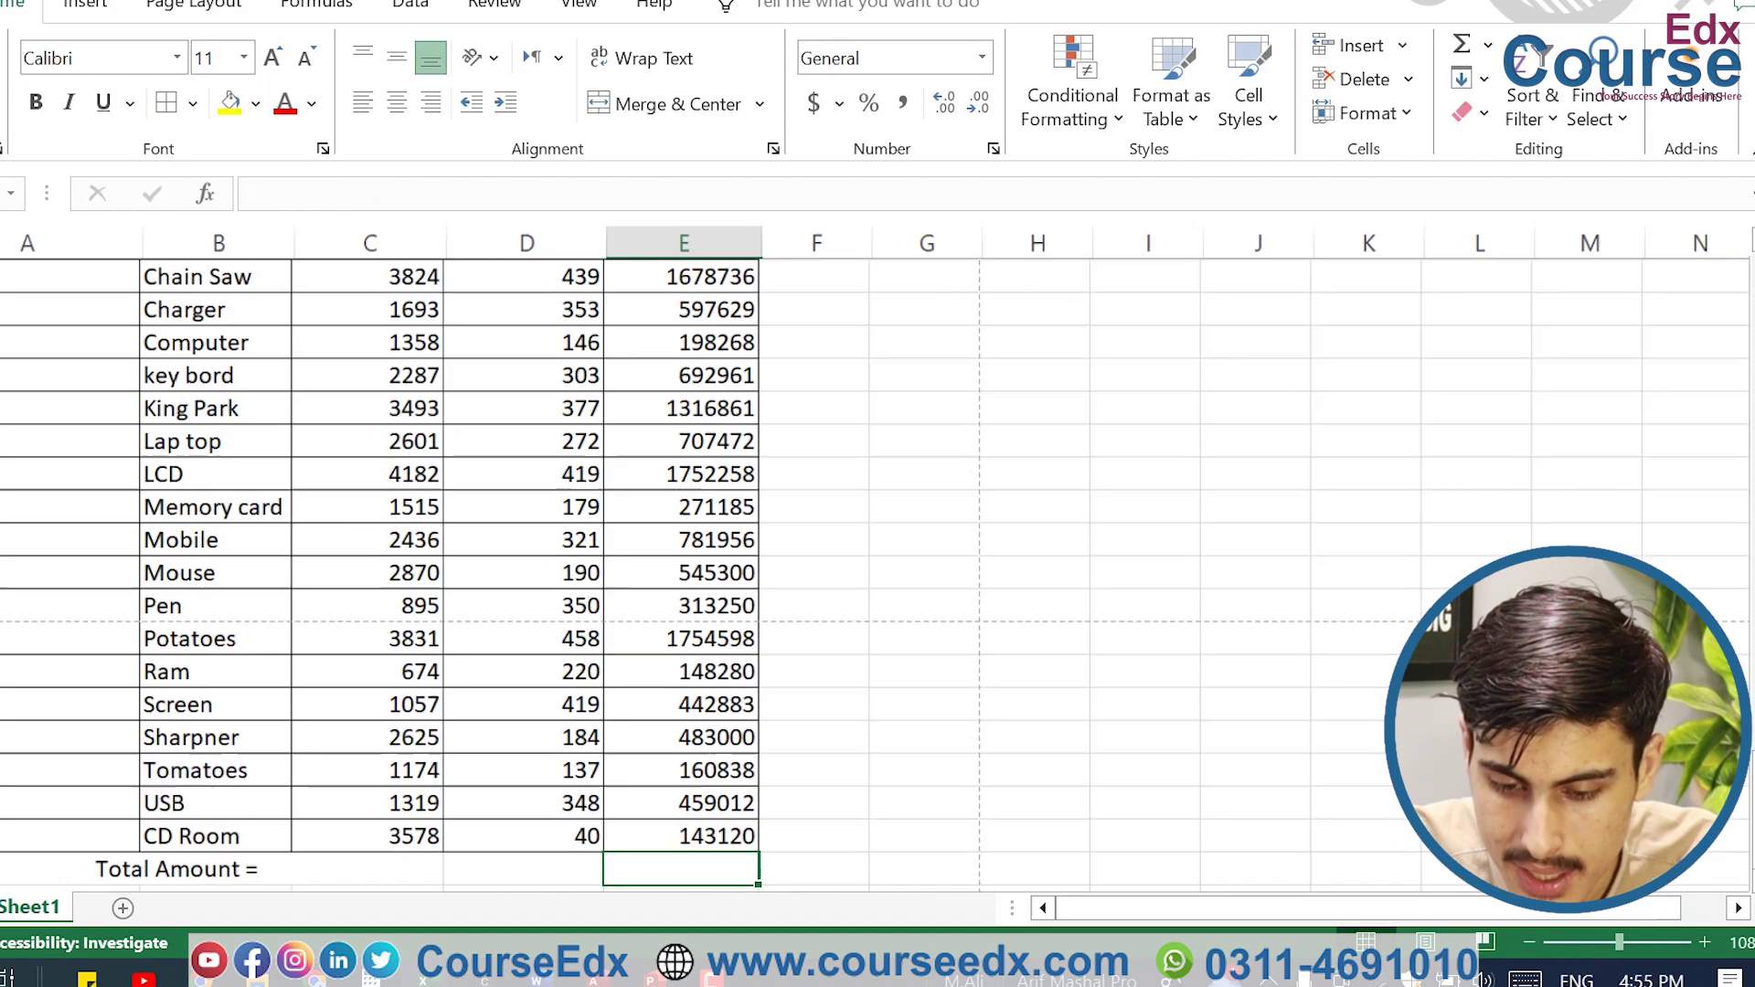
pyautogui.scroll(-10, 1011, 756)
pyautogui.scroll(18, 830, 646)
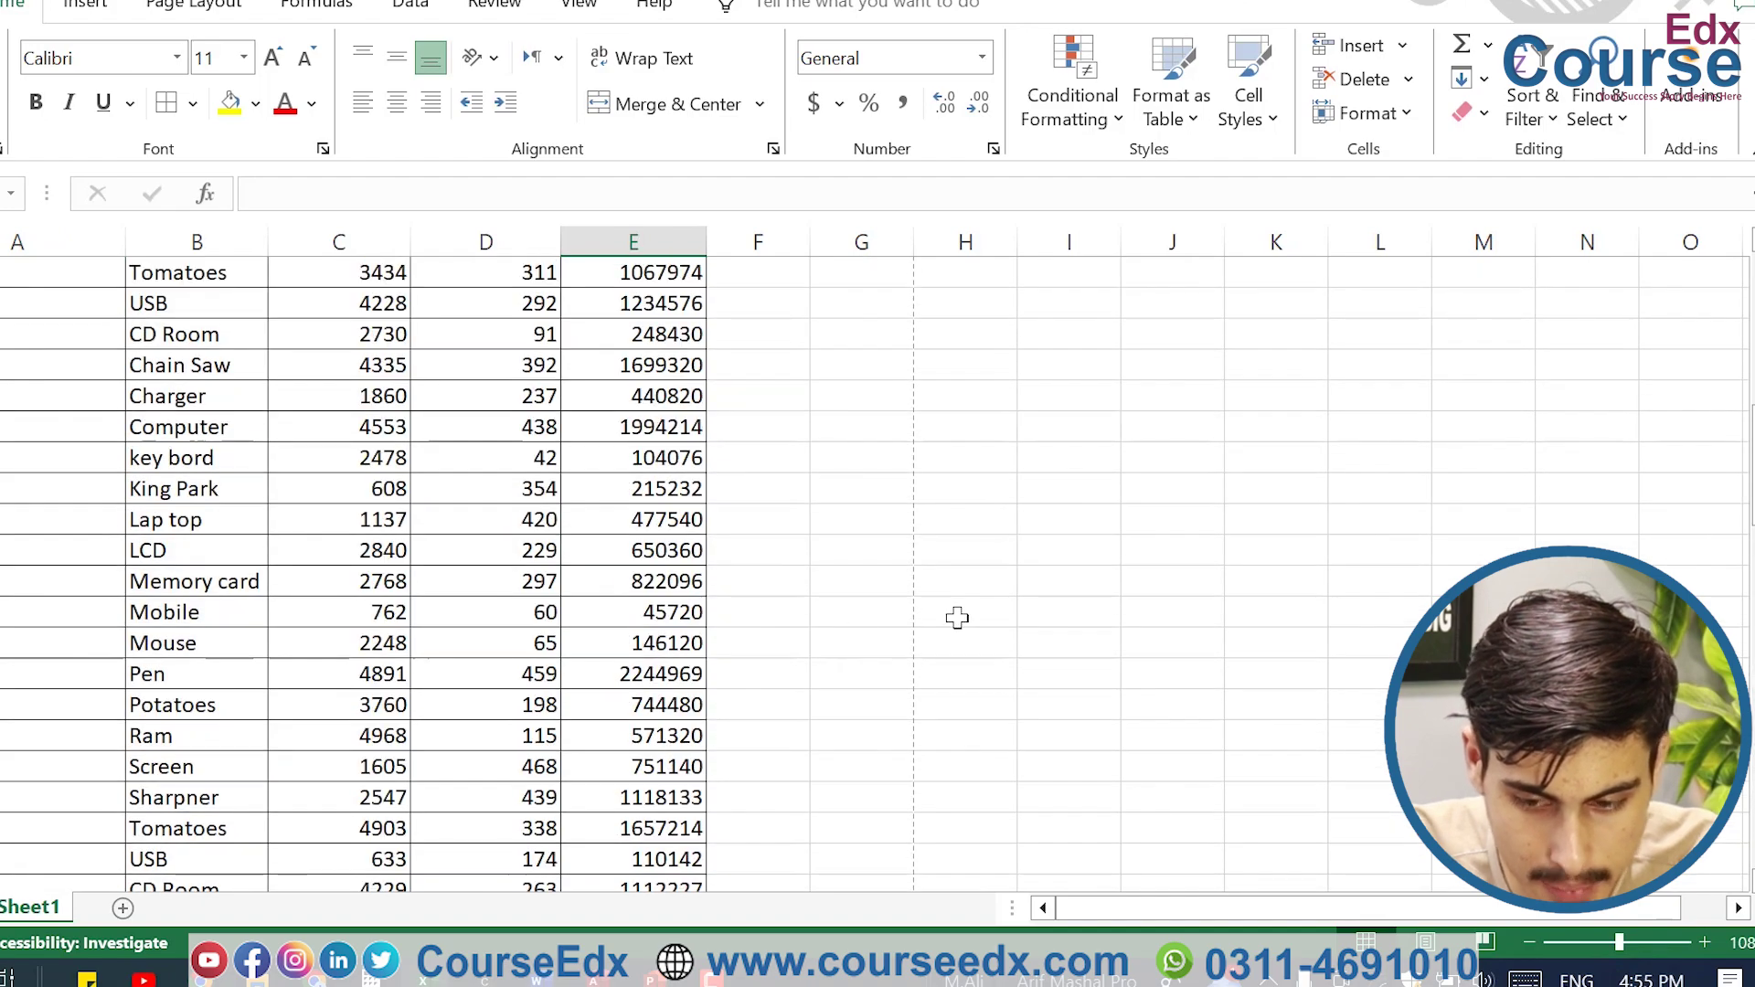
pyautogui.scroll(8, 956, 615)
pyautogui.moveTo(1621, 945); pyautogui.dragTo(1606, 945)
pyautogui.scroll(-12, 912, 634)
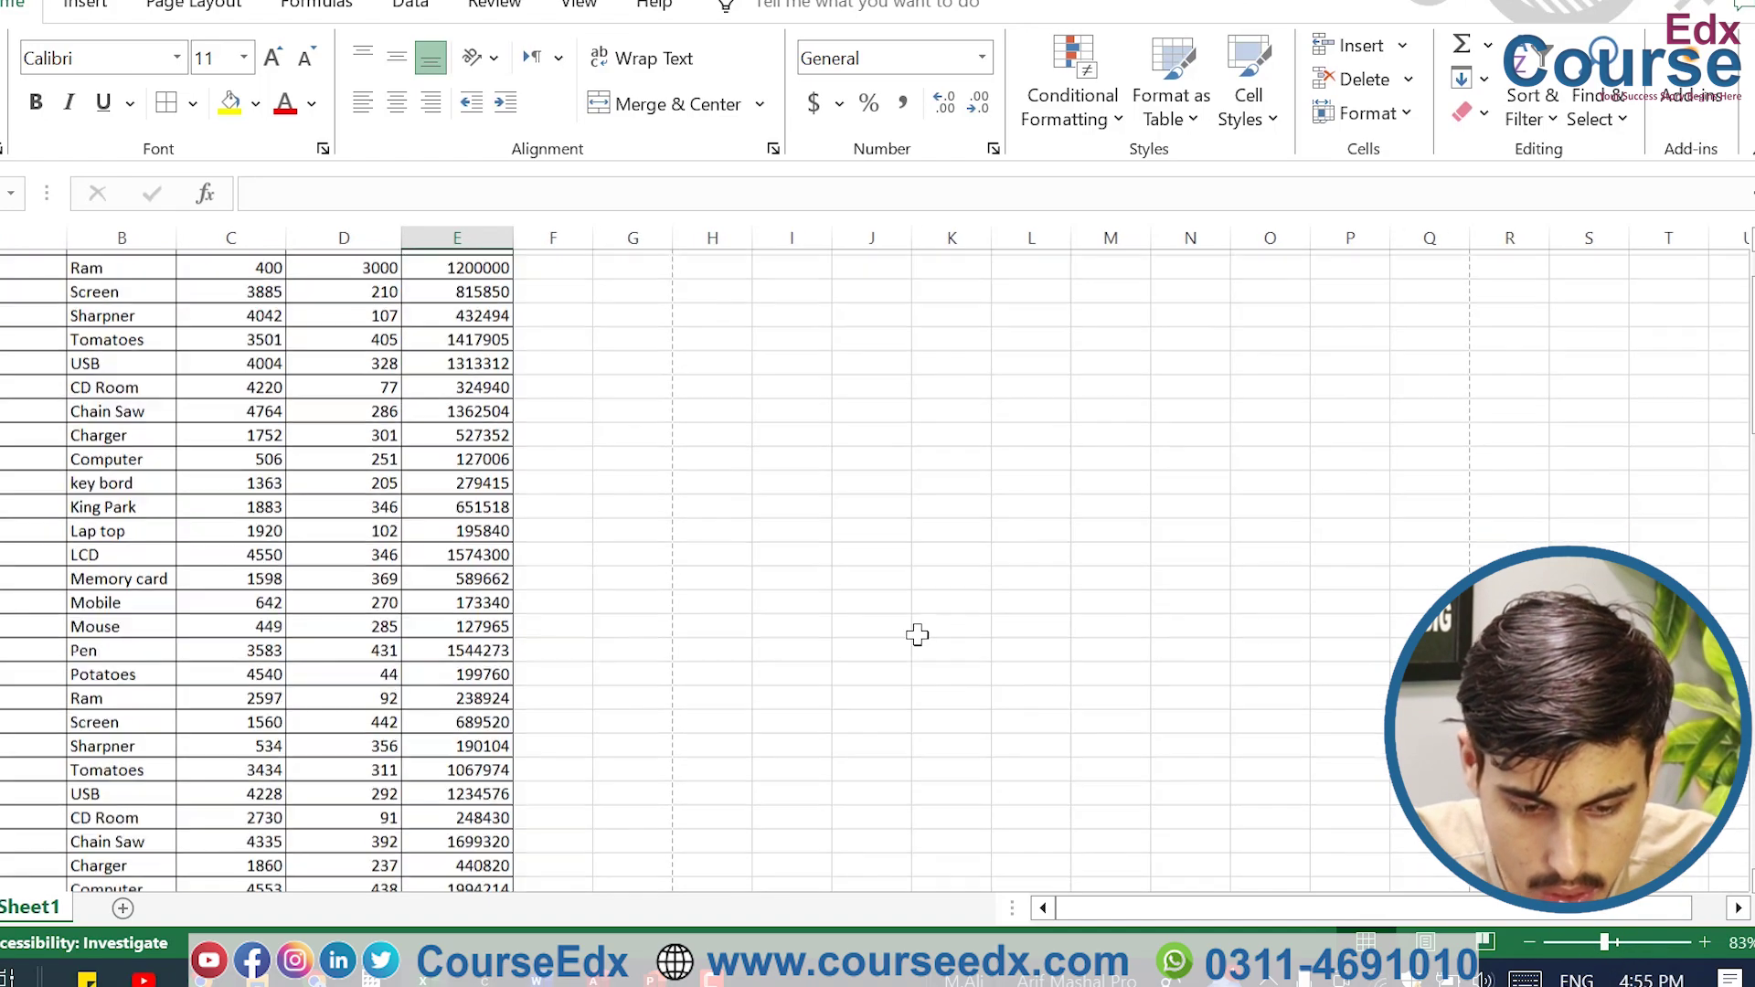
pyautogui.scroll(-10, 640, 726)
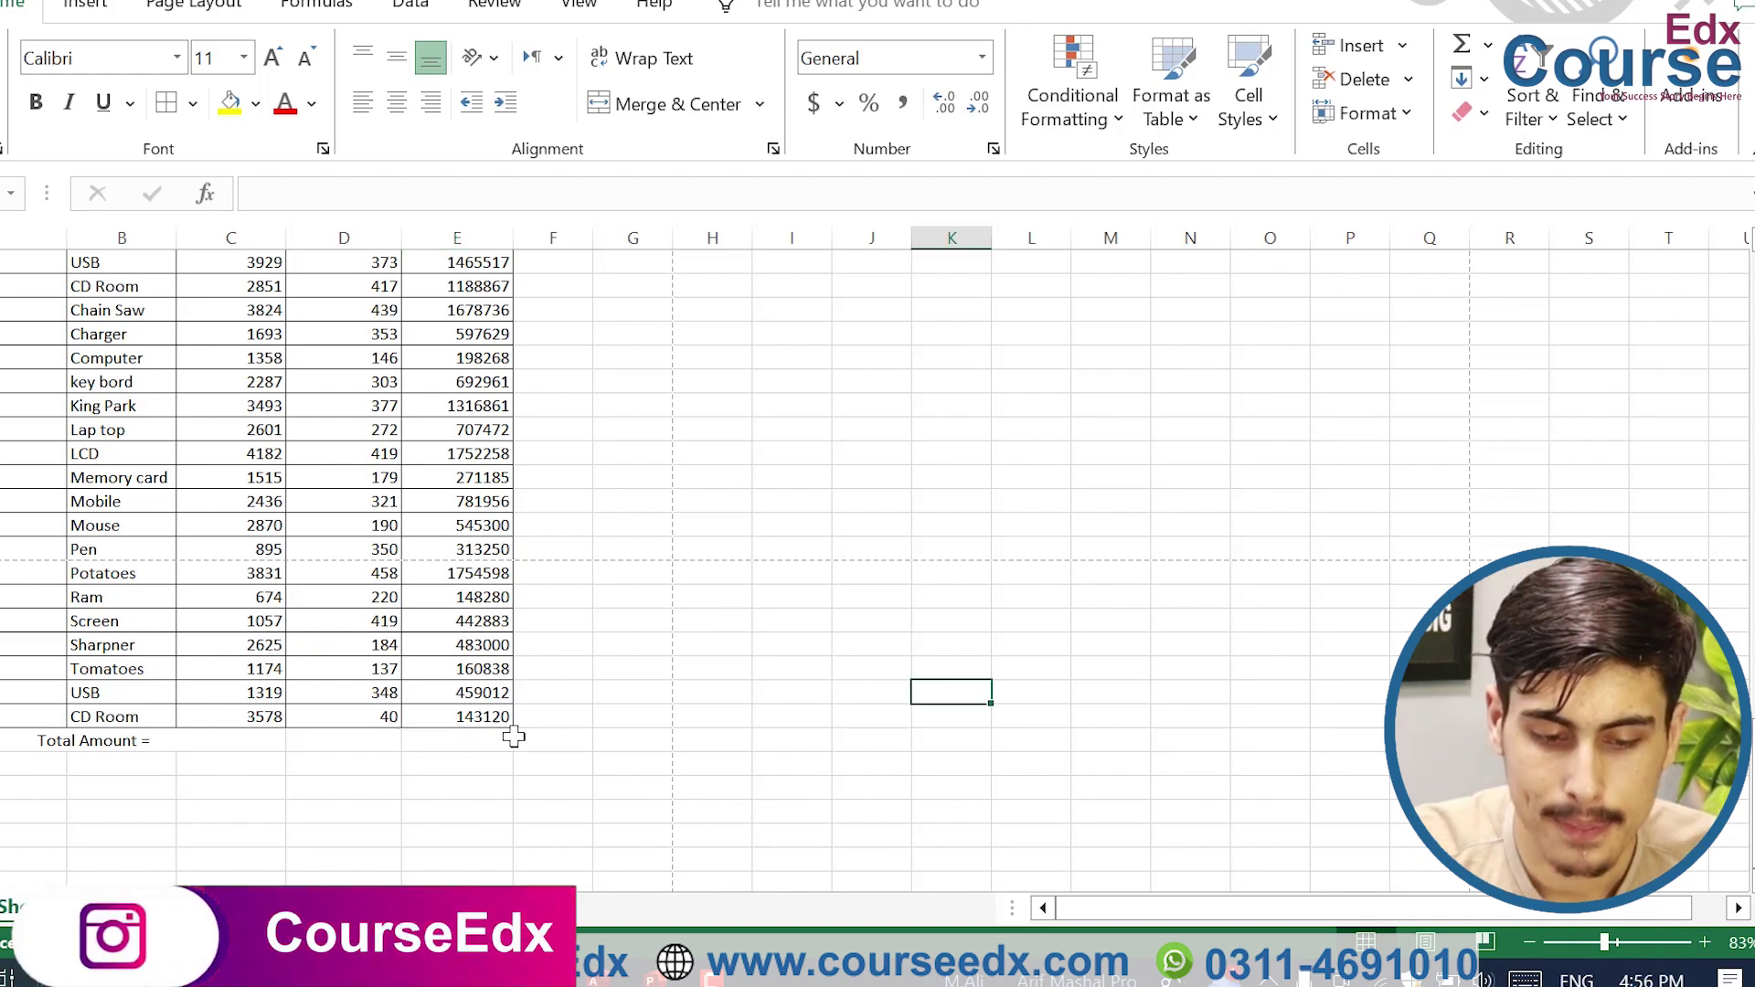
pyautogui.click(508, 740)
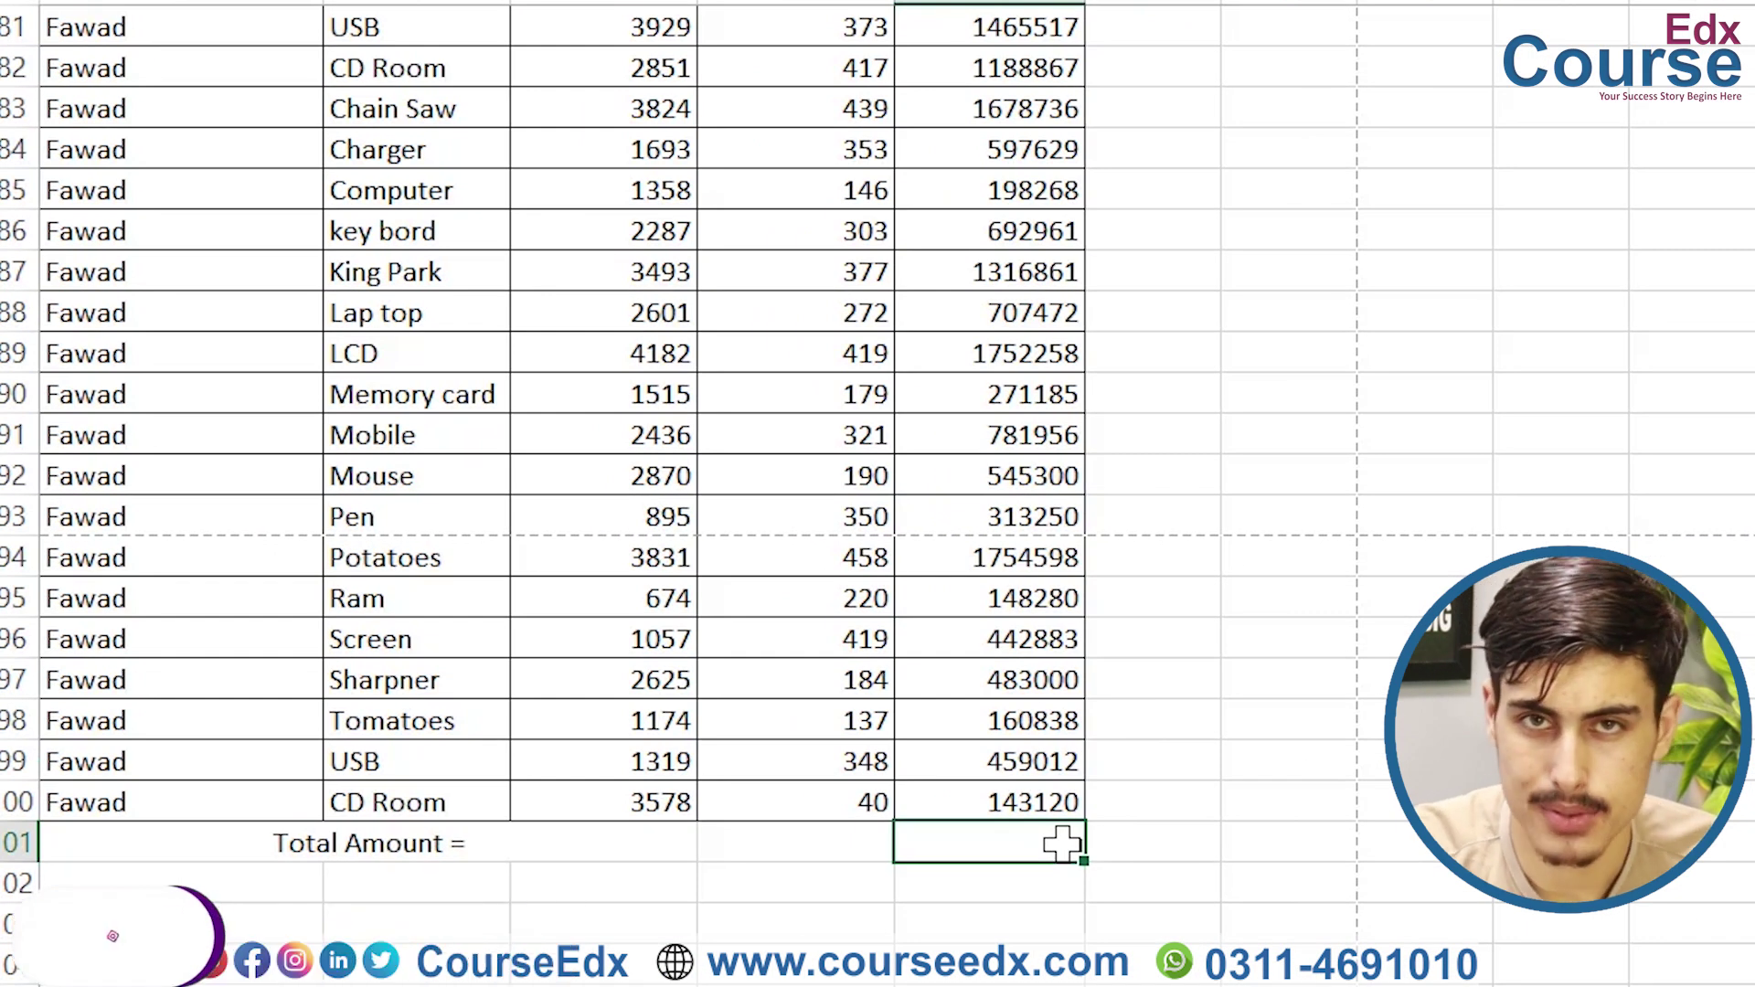
pyautogui.write('=sum')
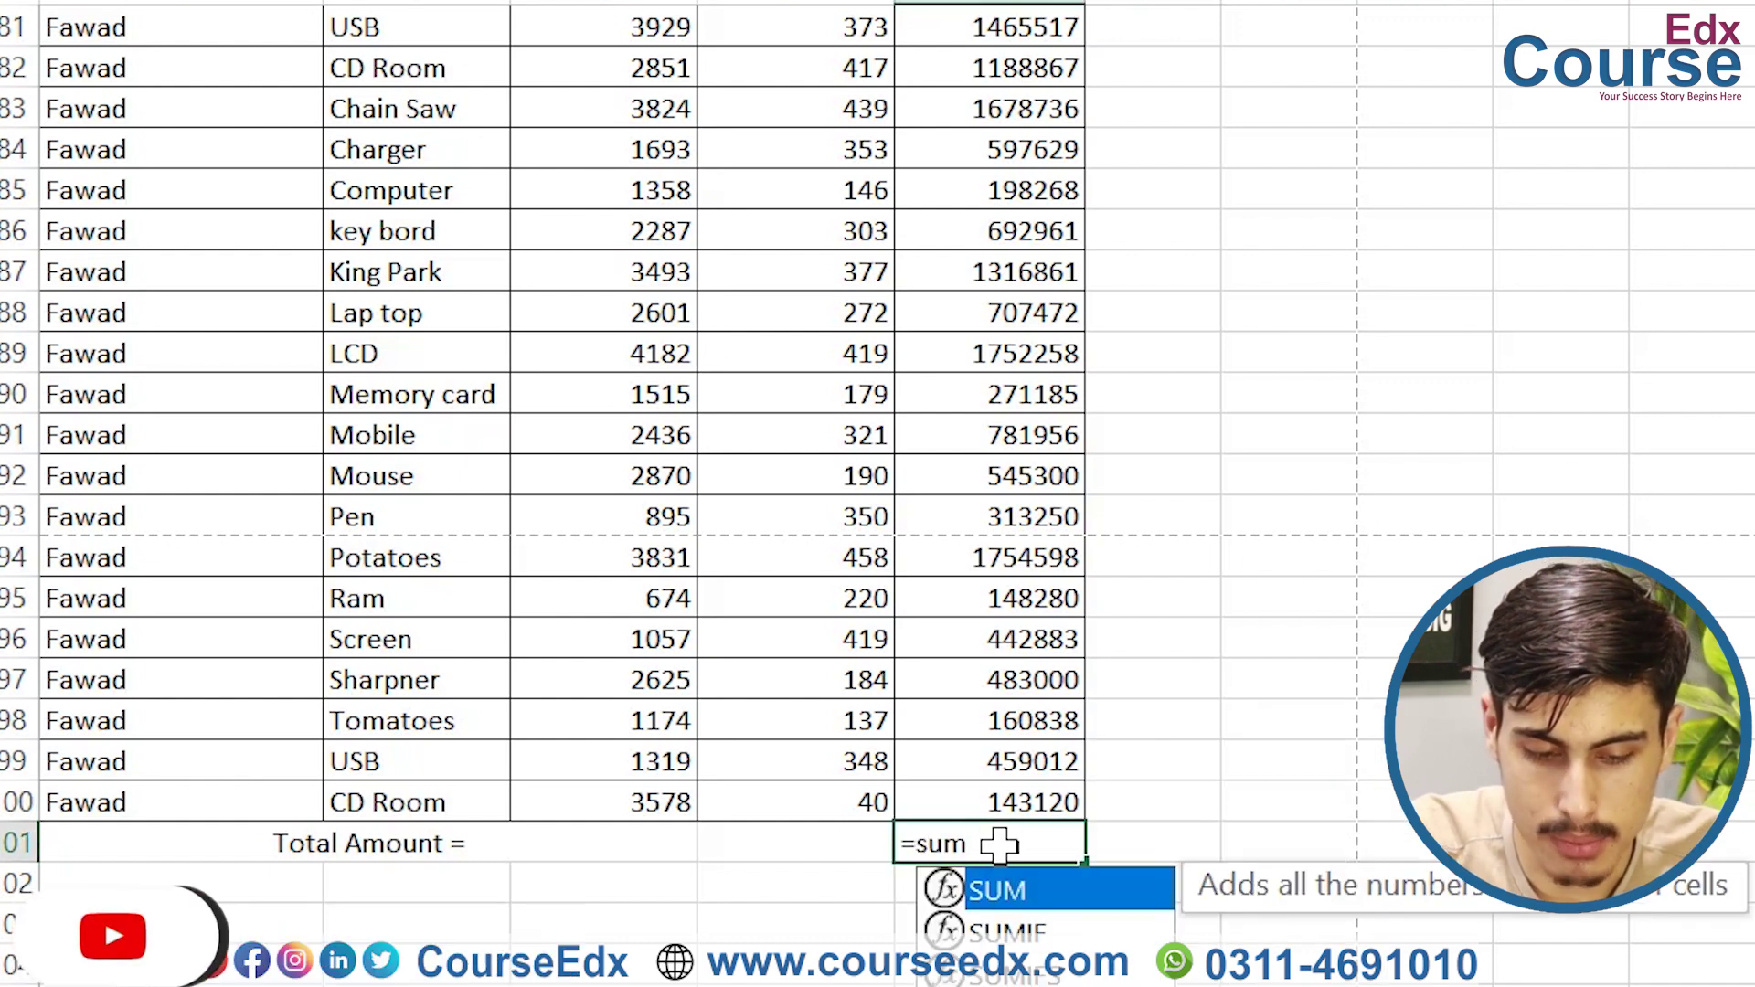
pyautogui.press('Tab')
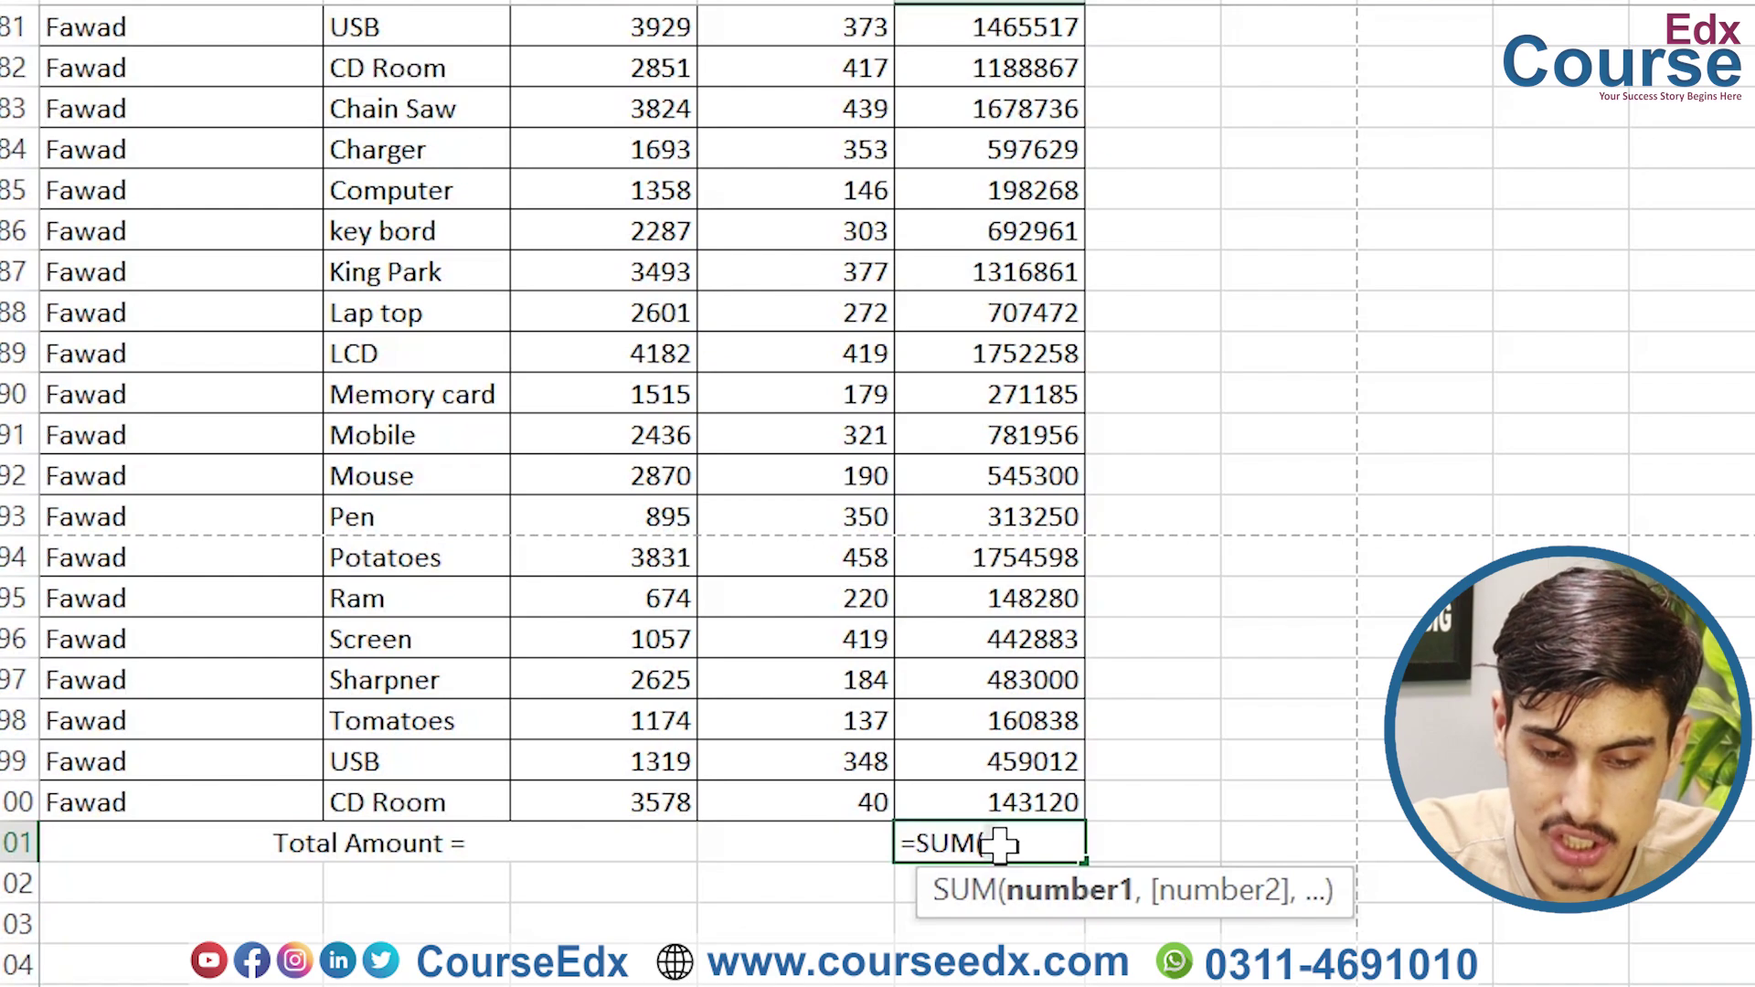
pyautogui.moveTo(997, 802); pyautogui.dragTo(1018, 86)
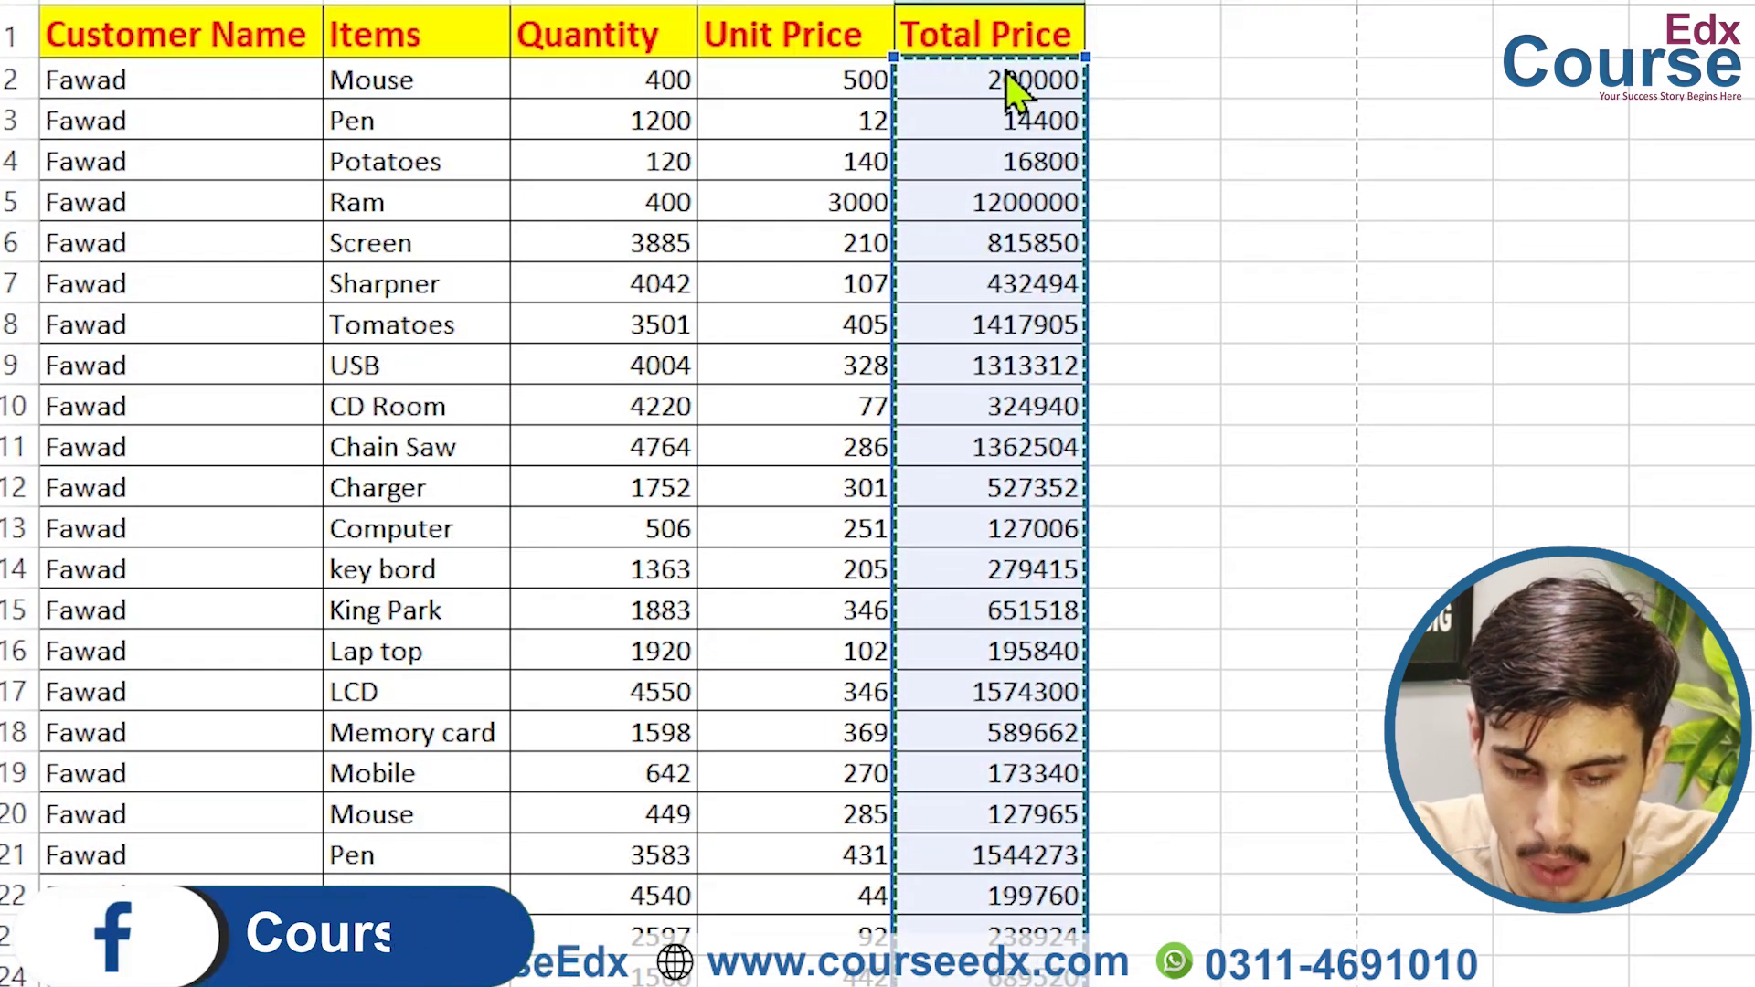
pyautogui.press('Return')
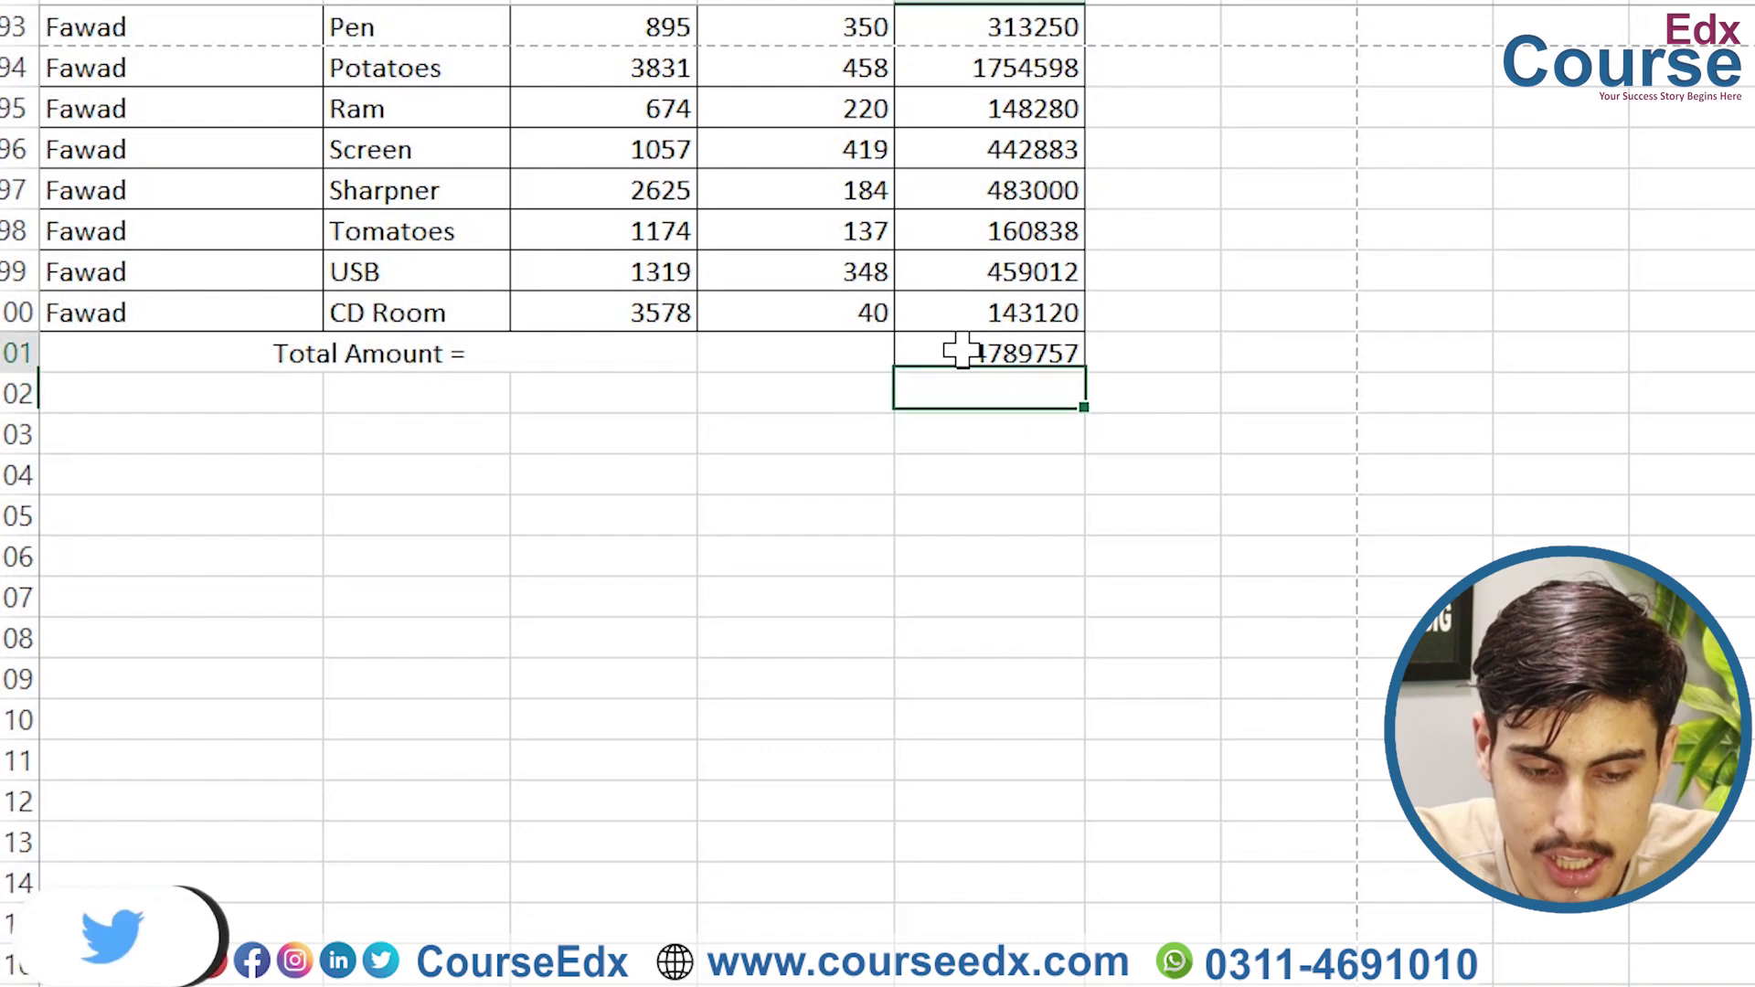
# Step: Increase the font size of the whole Total Amount row, A101:E101, to 14
pyautogui.click(956, 352)
pyautogui.click(355, 350)
pyautogui.moveTo(366, 876); pyautogui.dragTo(1175, 878)
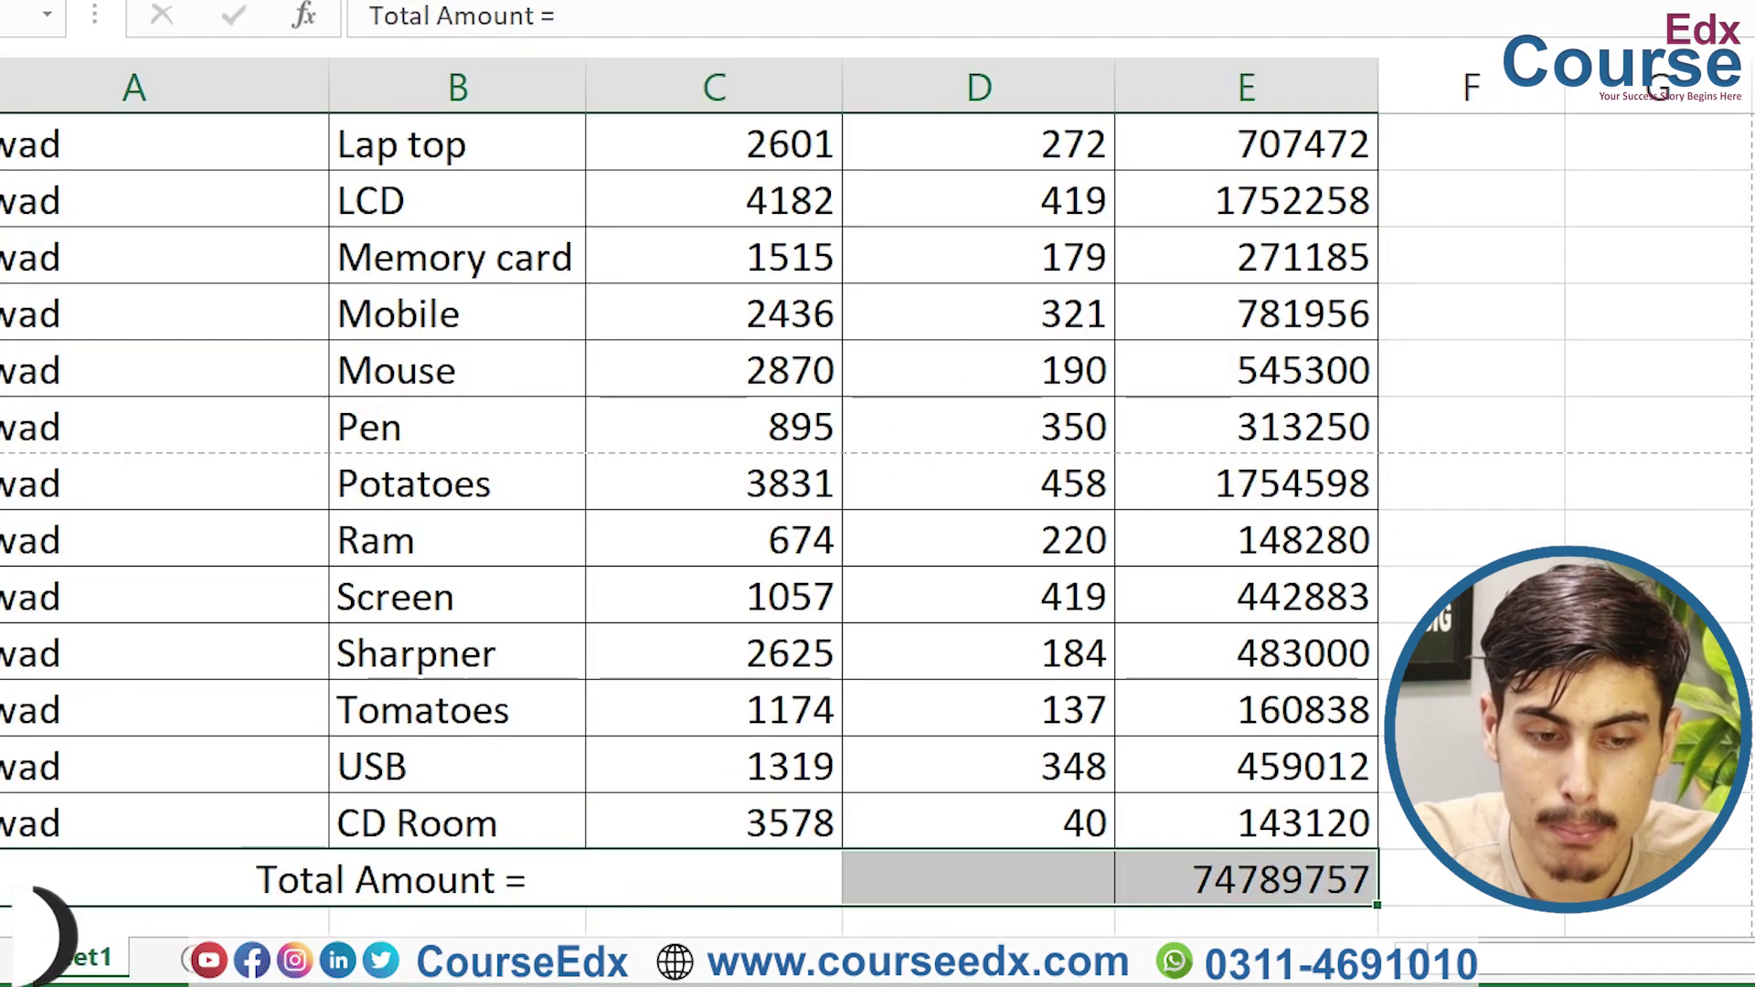
pyautogui.hotkey('ctrl', 'shift', '.')
pyautogui.hotkey('ctrl', 'shift', '.')
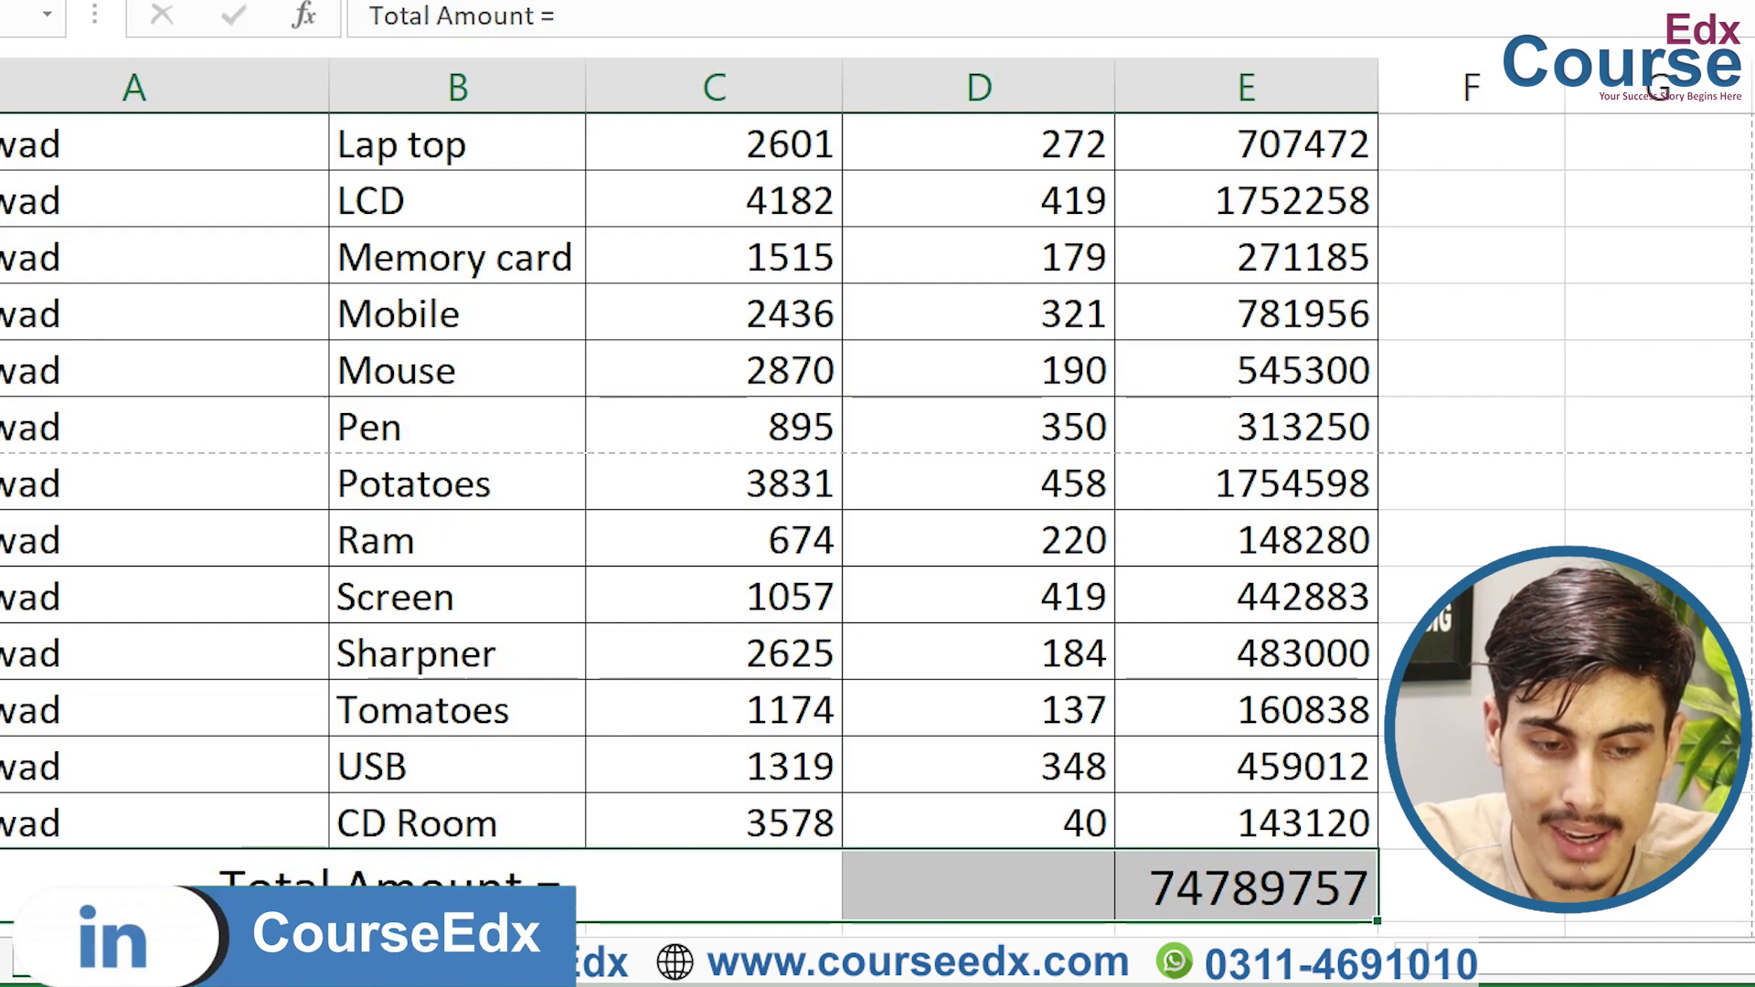
# Step: Format the Total Amount row with a yellow fill and bold red text
pyautogui.hotkey('alt', 'h')
pyautogui.press('h')
pyautogui.press('Return')
pyautogui.hotkey('ctrl', 'b')
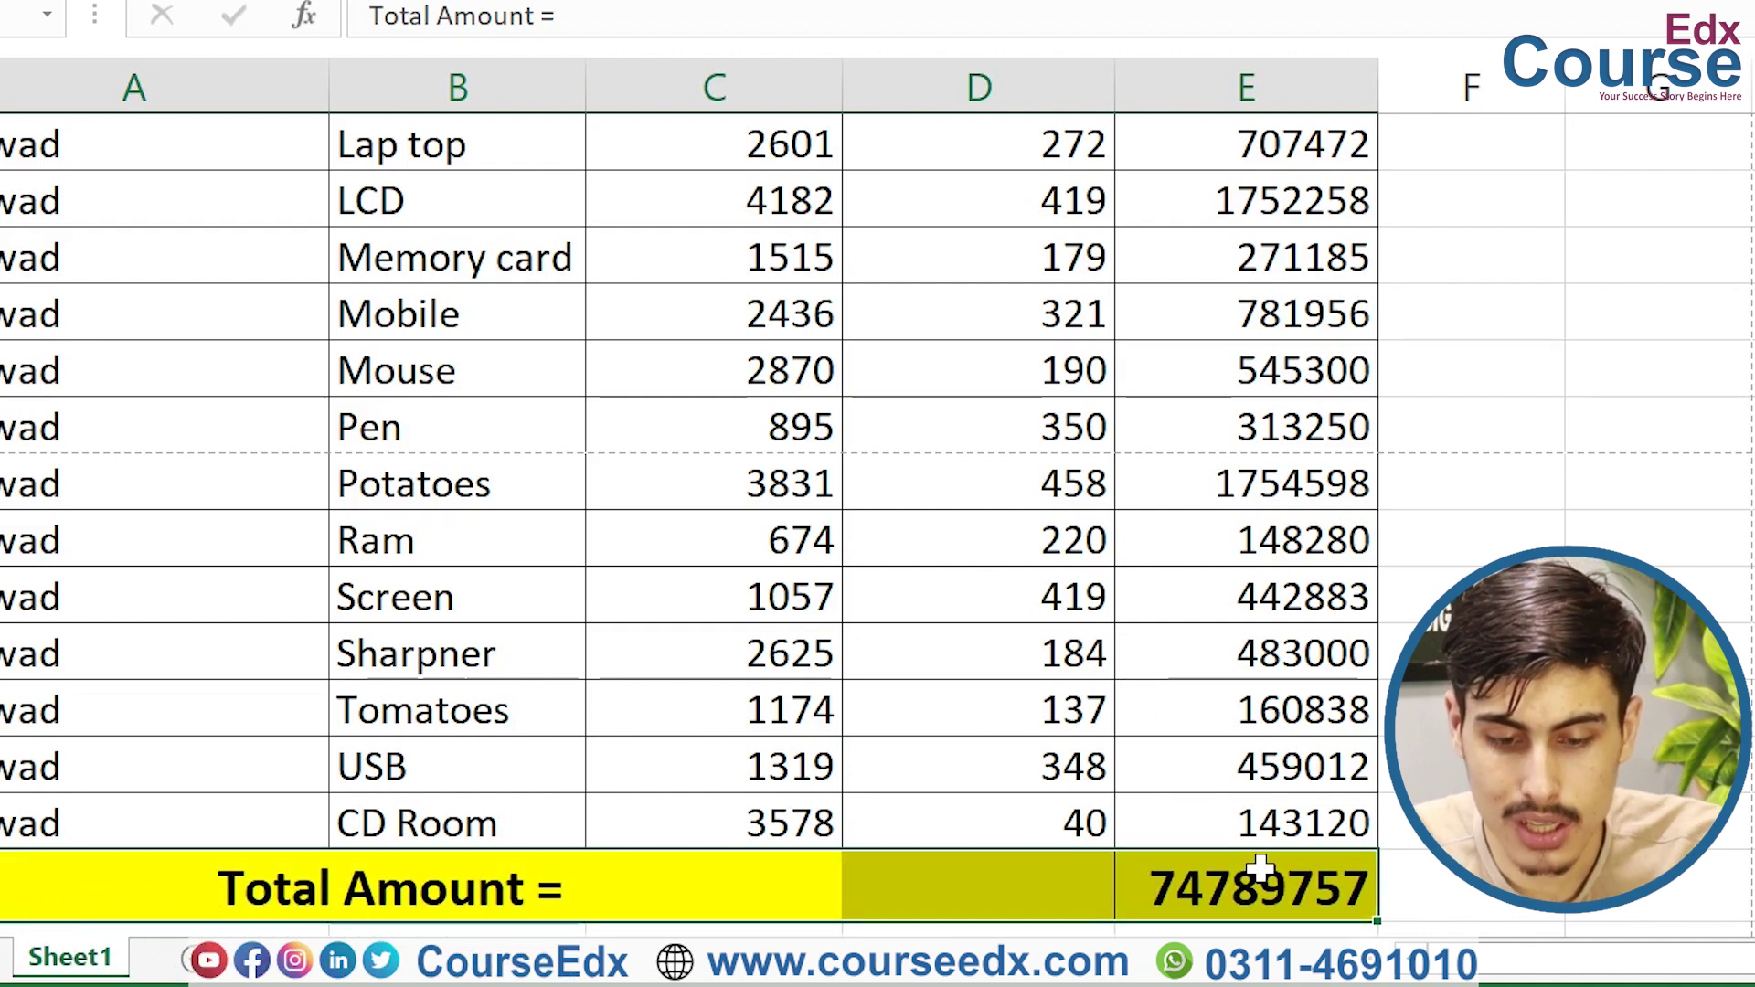
pyautogui.click(631, 0)
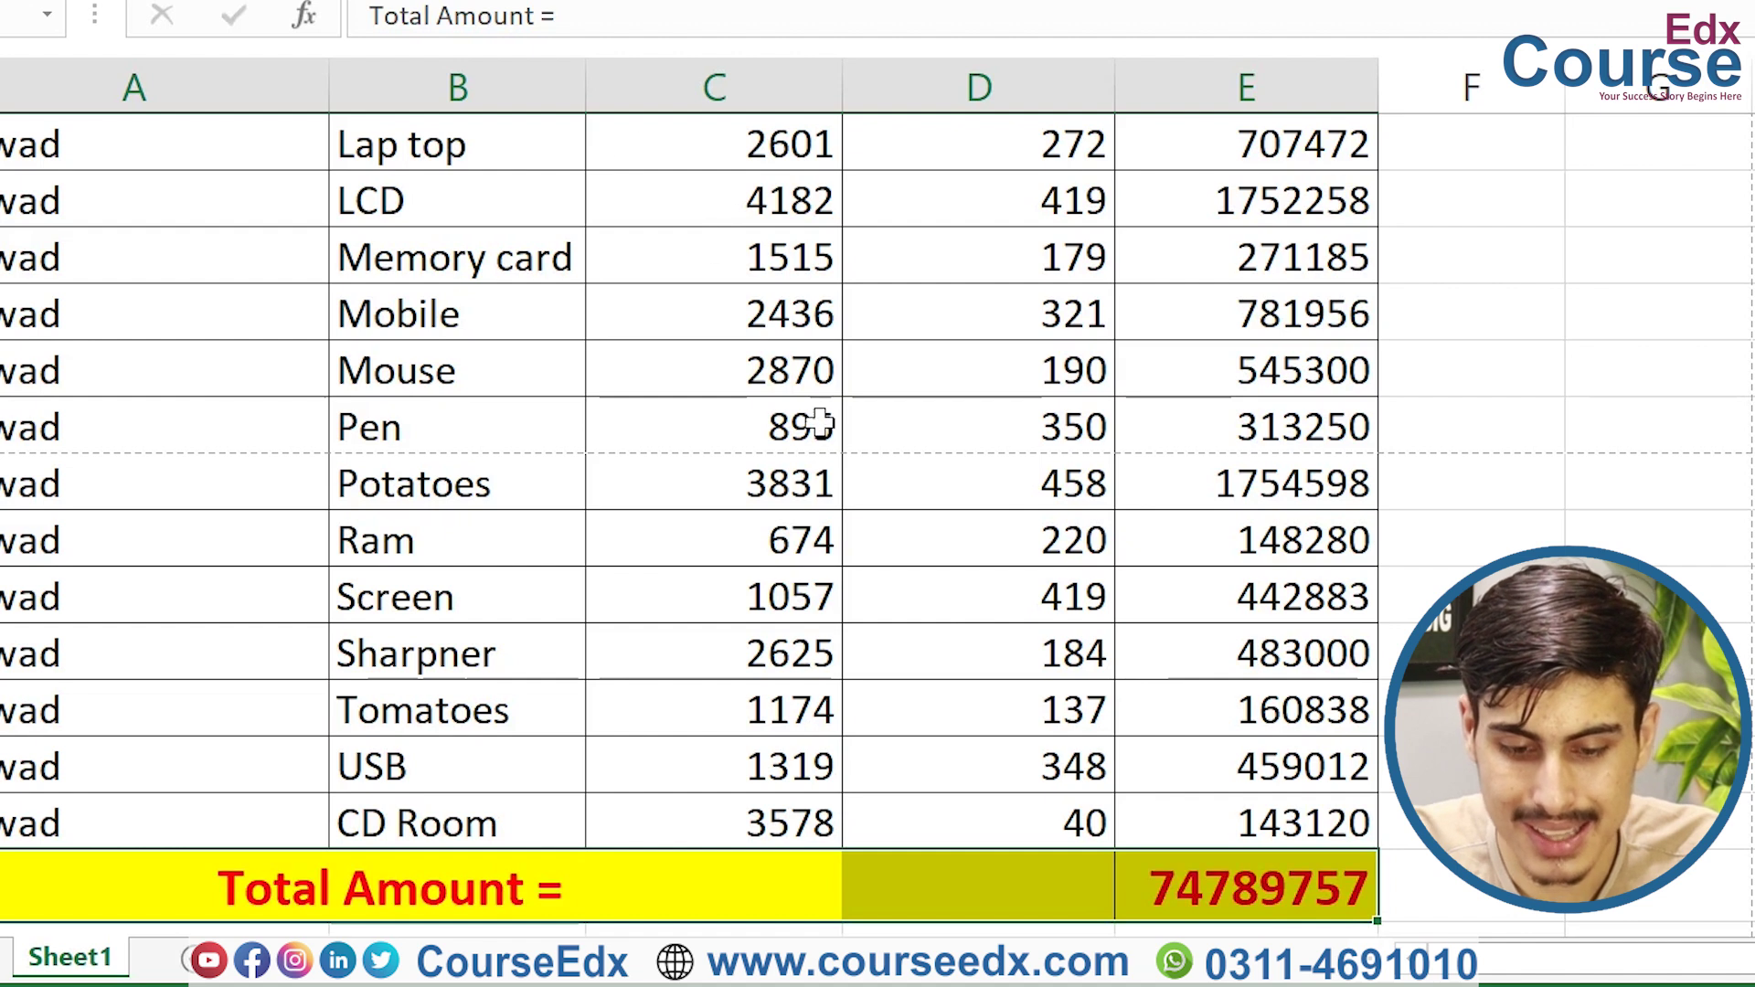
# Step: Examine the SUM formula in E101 and look through the item rows above the Total Amount row
pyautogui.click(1241, 885)
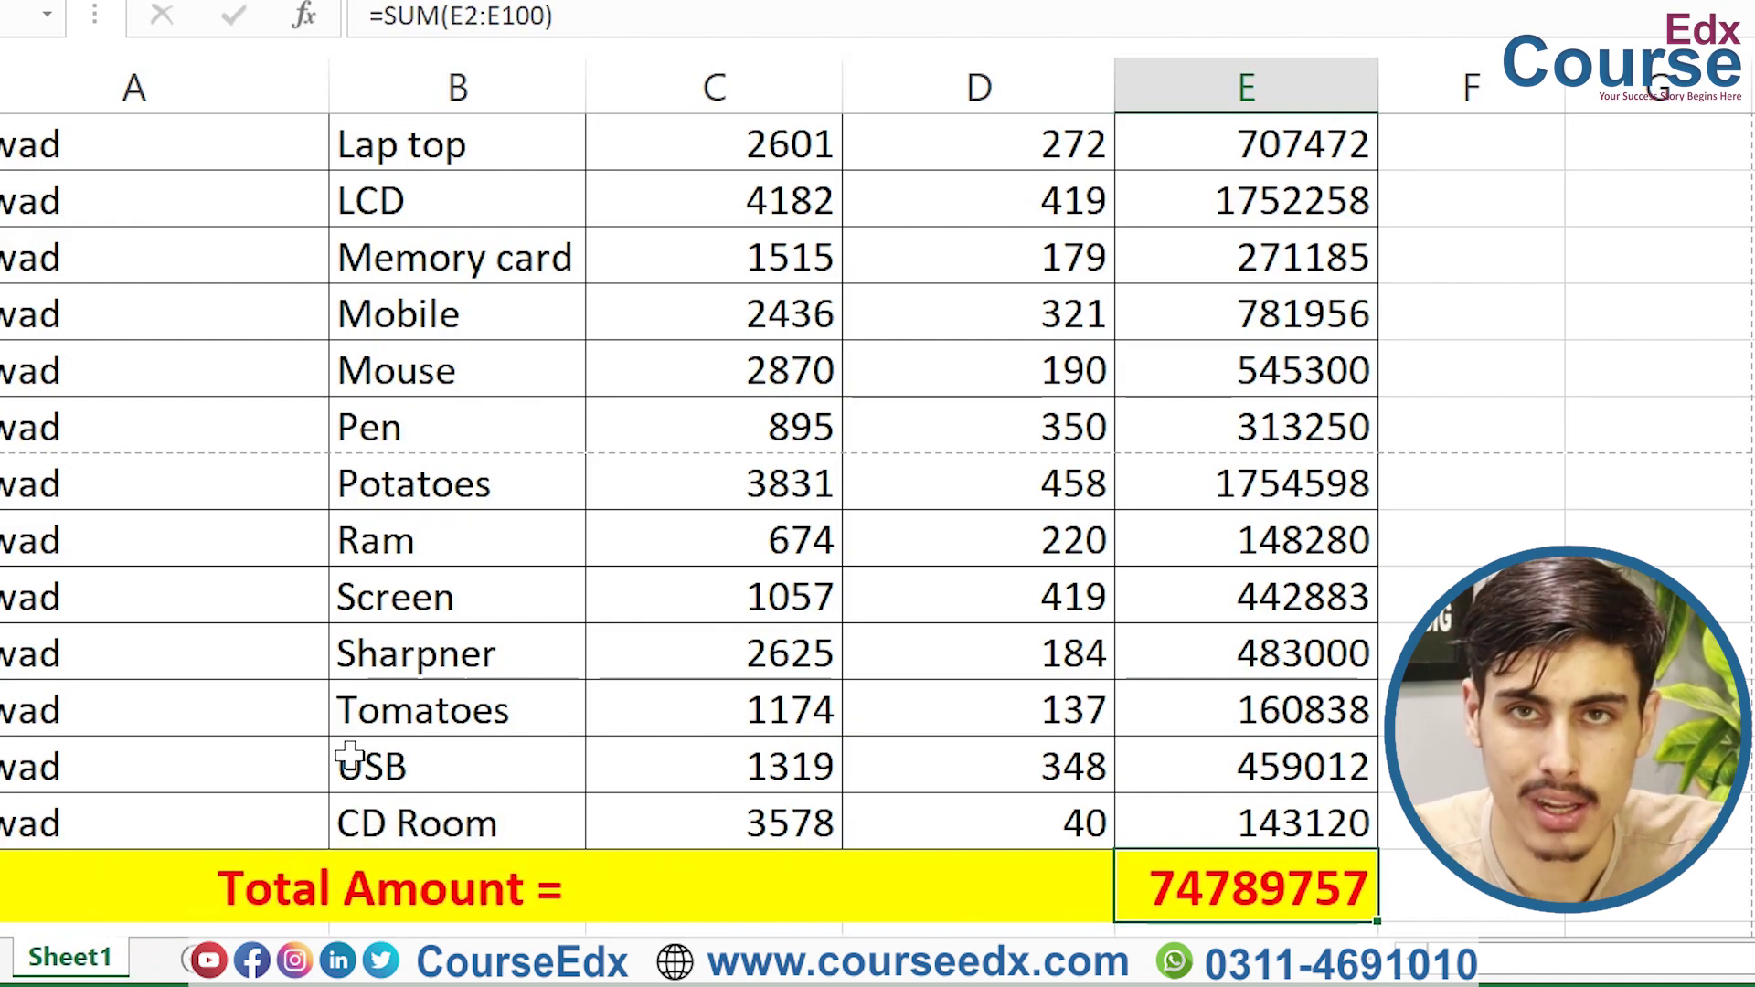
pyautogui.scroll(11, 760, 615)
pyautogui.scroll(-16, 760, 616)
pyautogui.scroll(8, 965, 604)
pyautogui.scroll(-5, 798, 644)
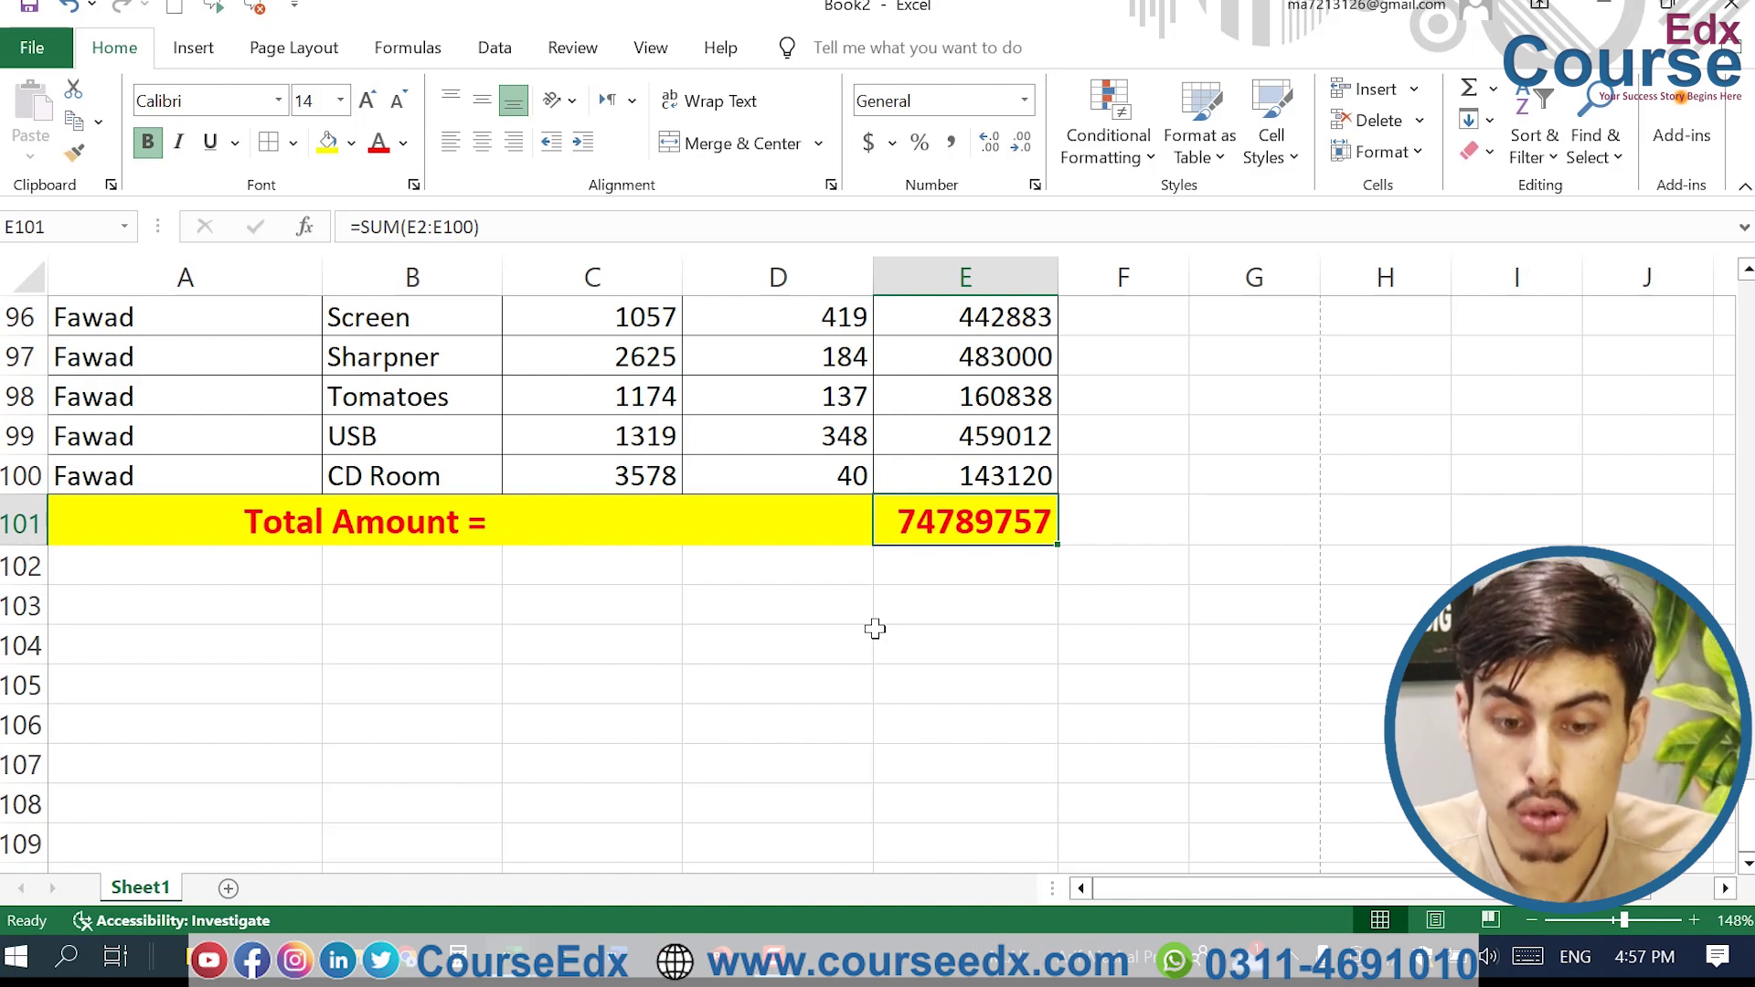
pyautogui.scroll(3, 875, 629)
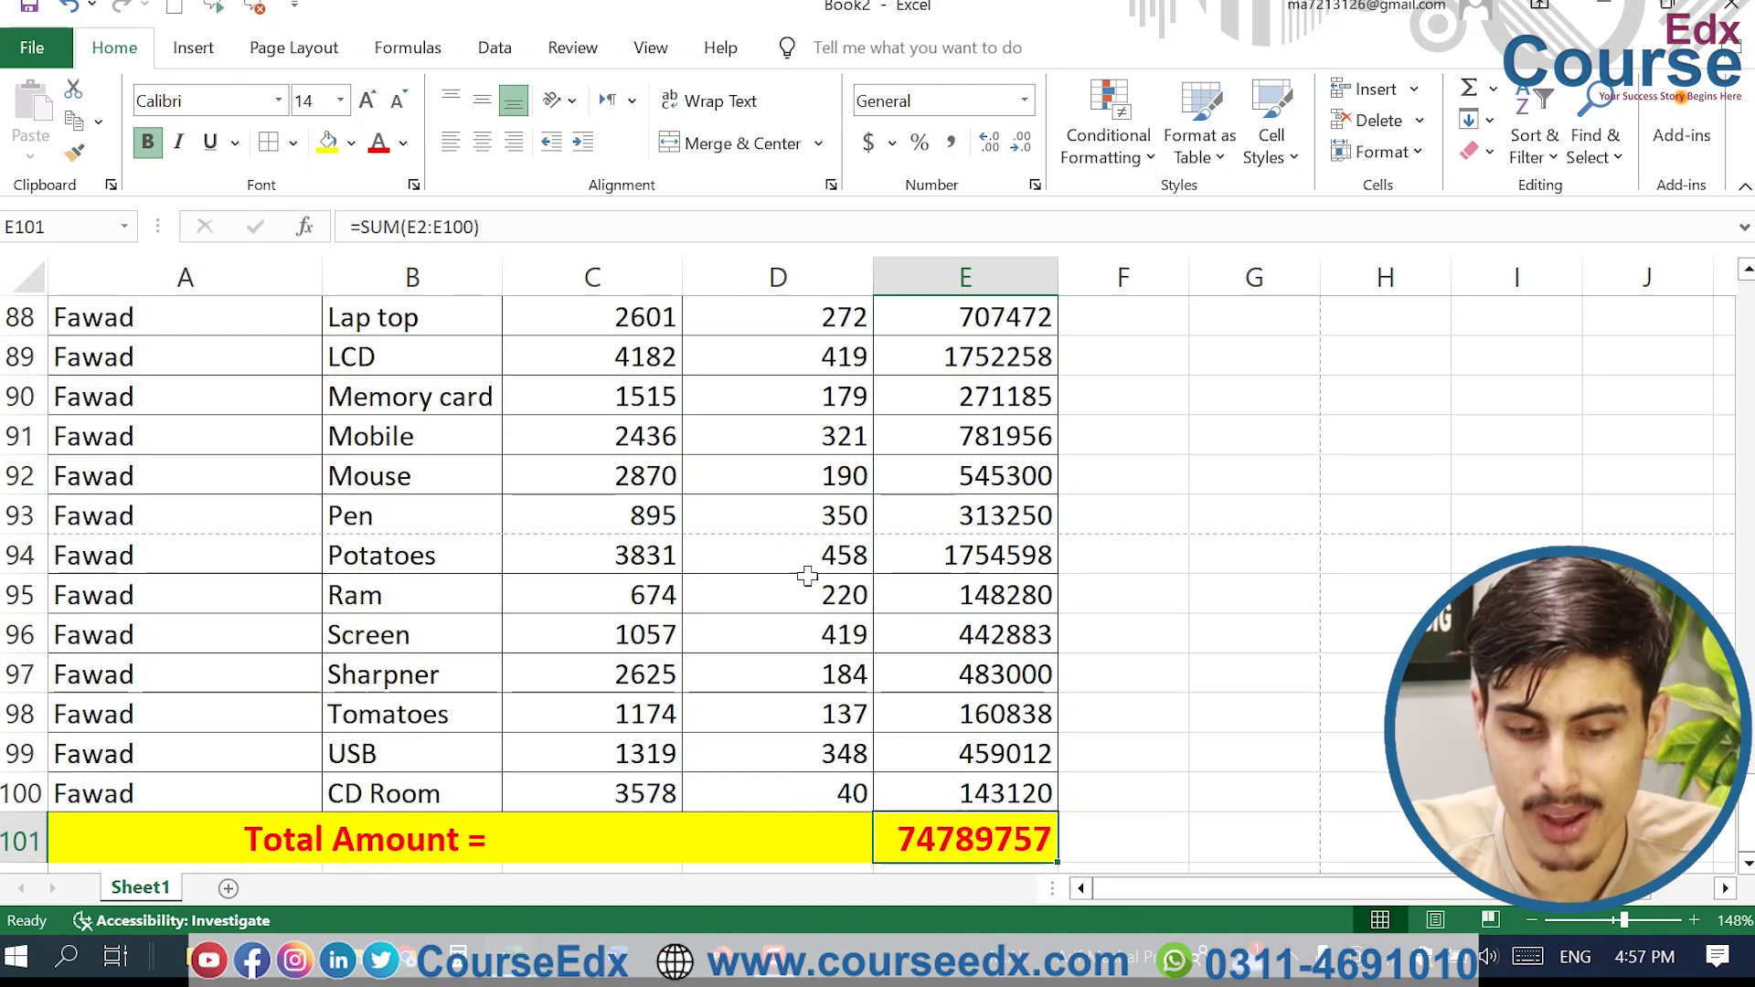
# Step: Check the print preview of the purchase table, then return to the sheet and review it from the total row up to the headers
pyautogui.click(808, 558)
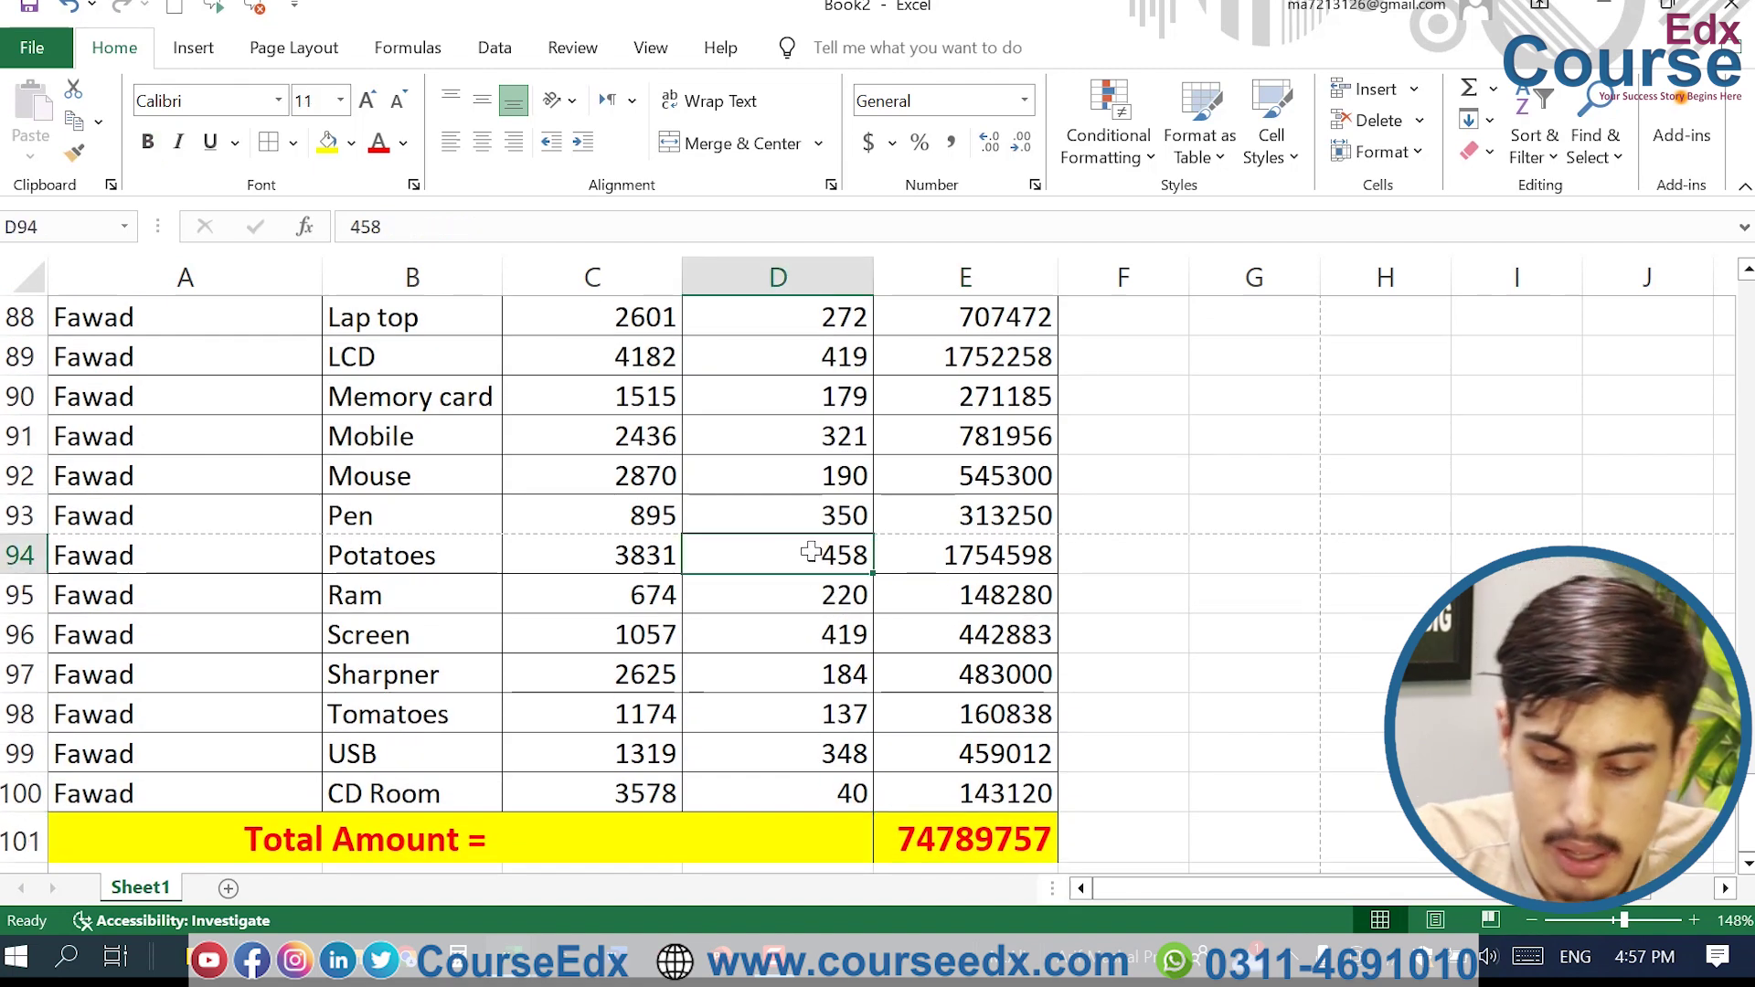
pyautogui.hotkey('ctrl', 'p')
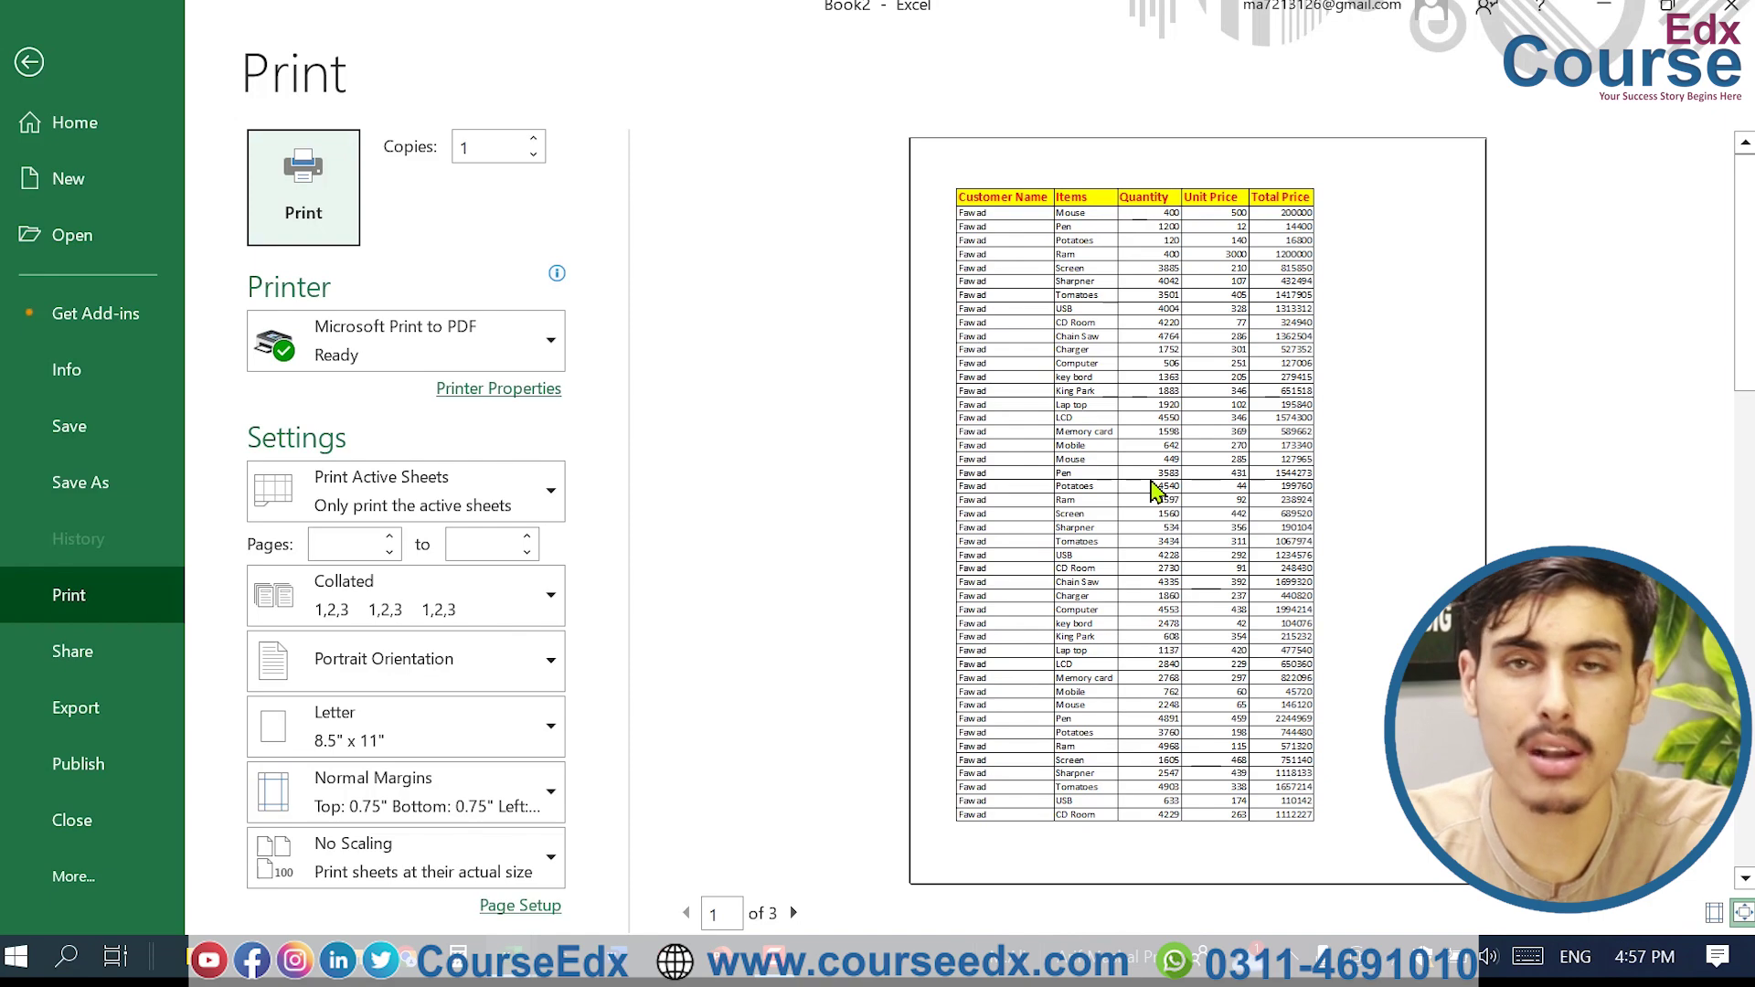
pyautogui.click(29, 62)
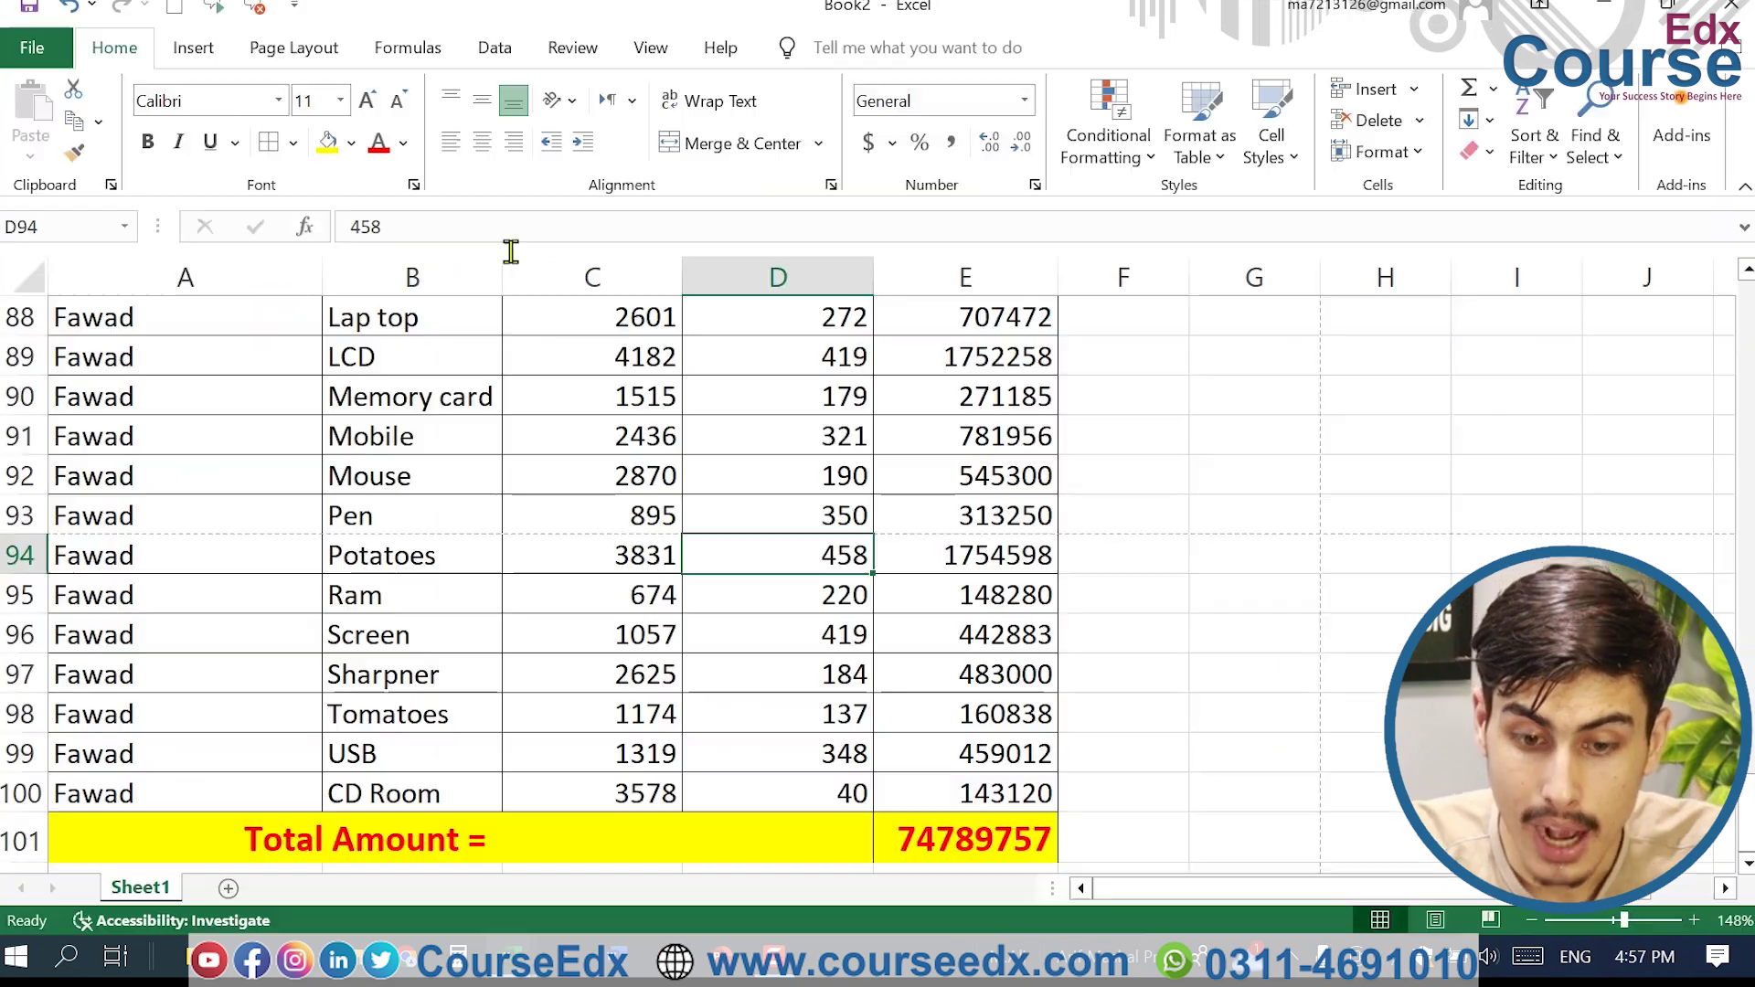
pyautogui.scroll(-3, 688, 430)
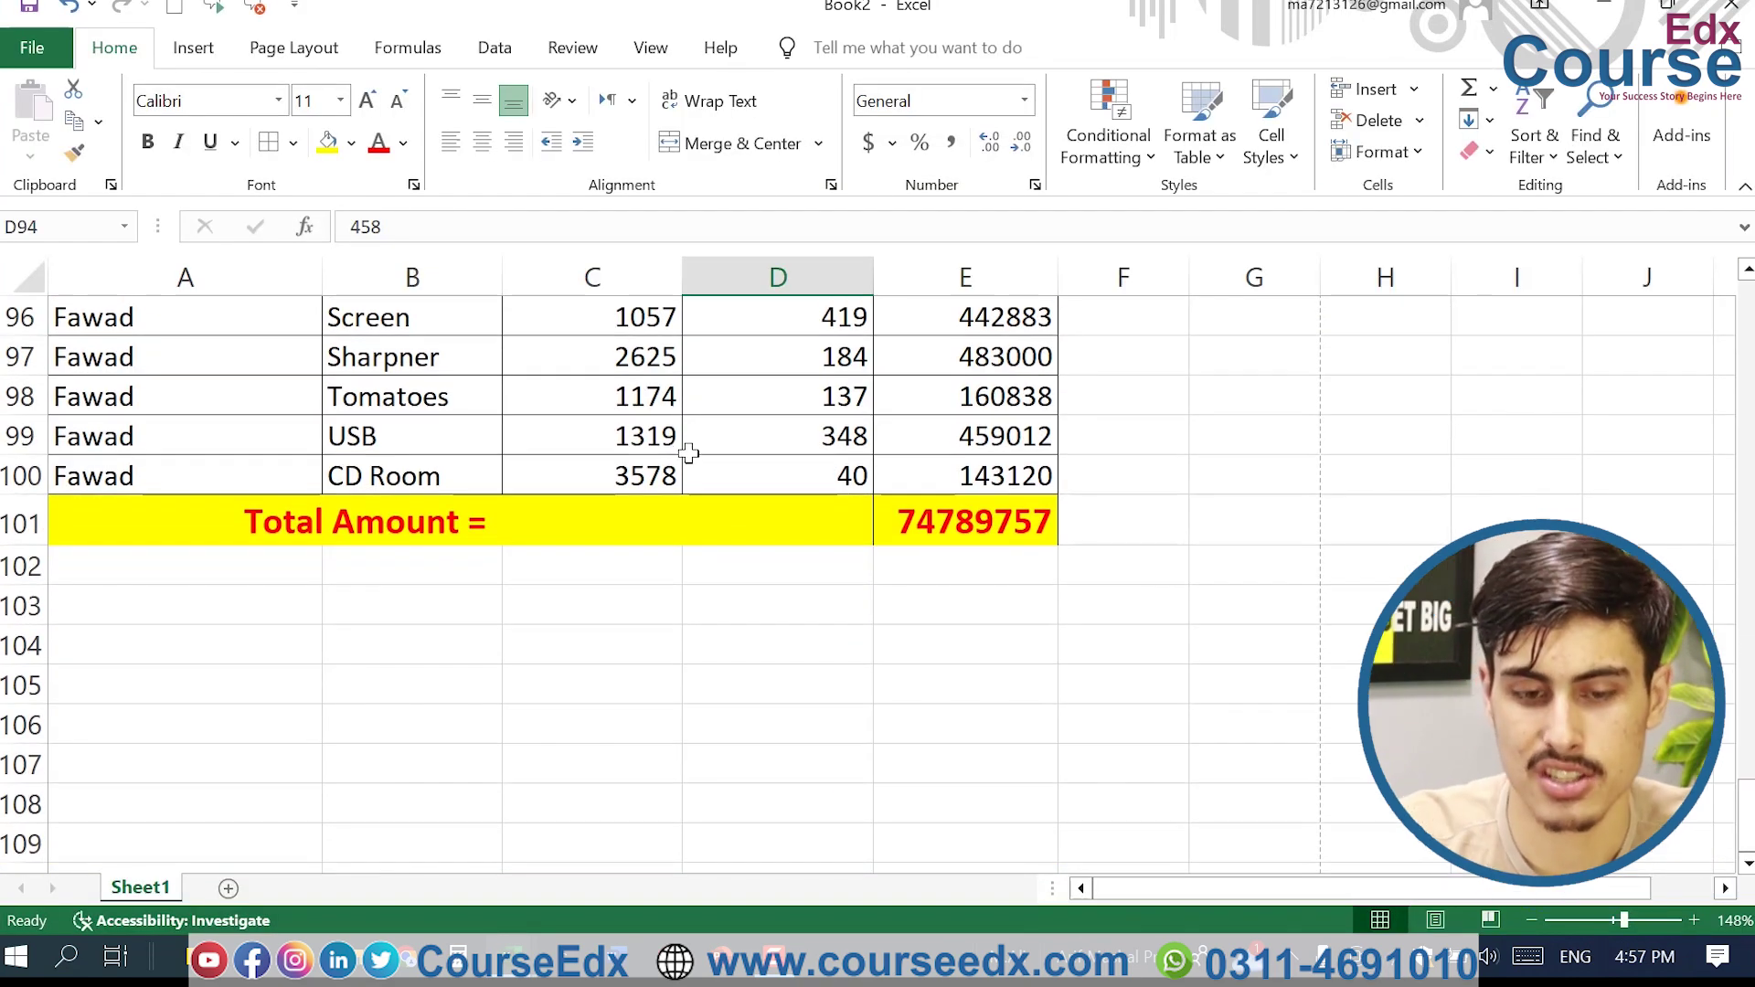
pyautogui.scroll(20, 721, 489)
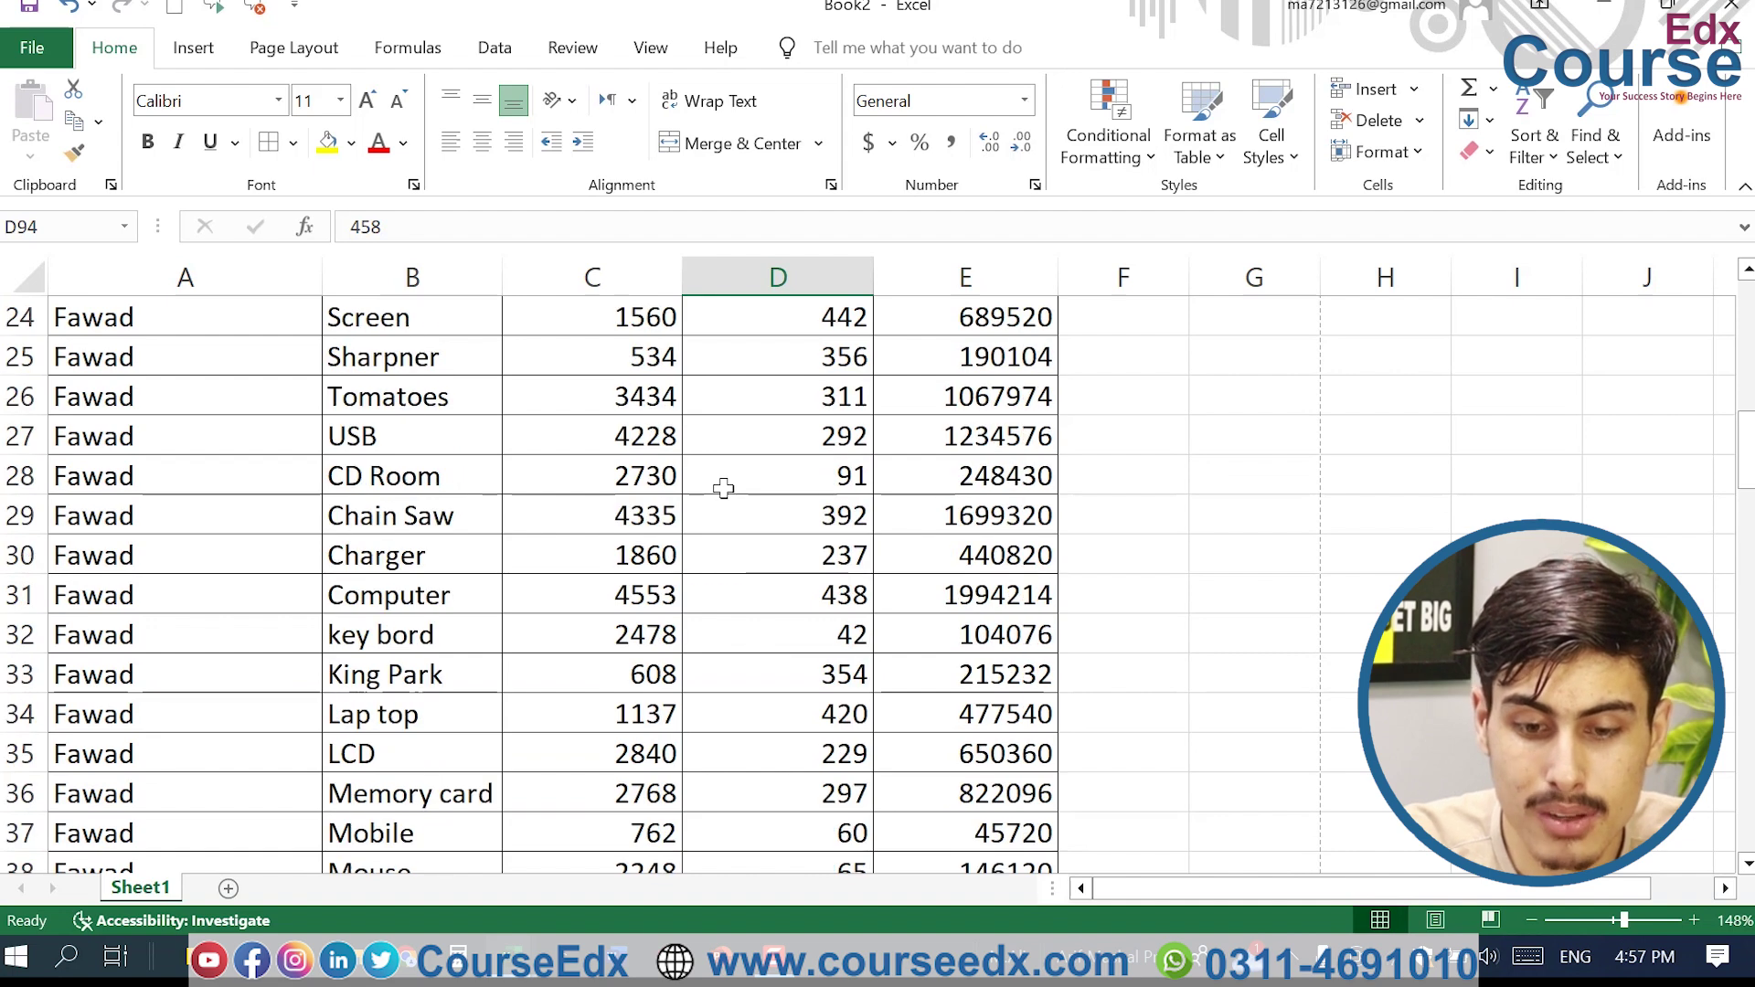
pyautogui.scroll(8, 723, 488)
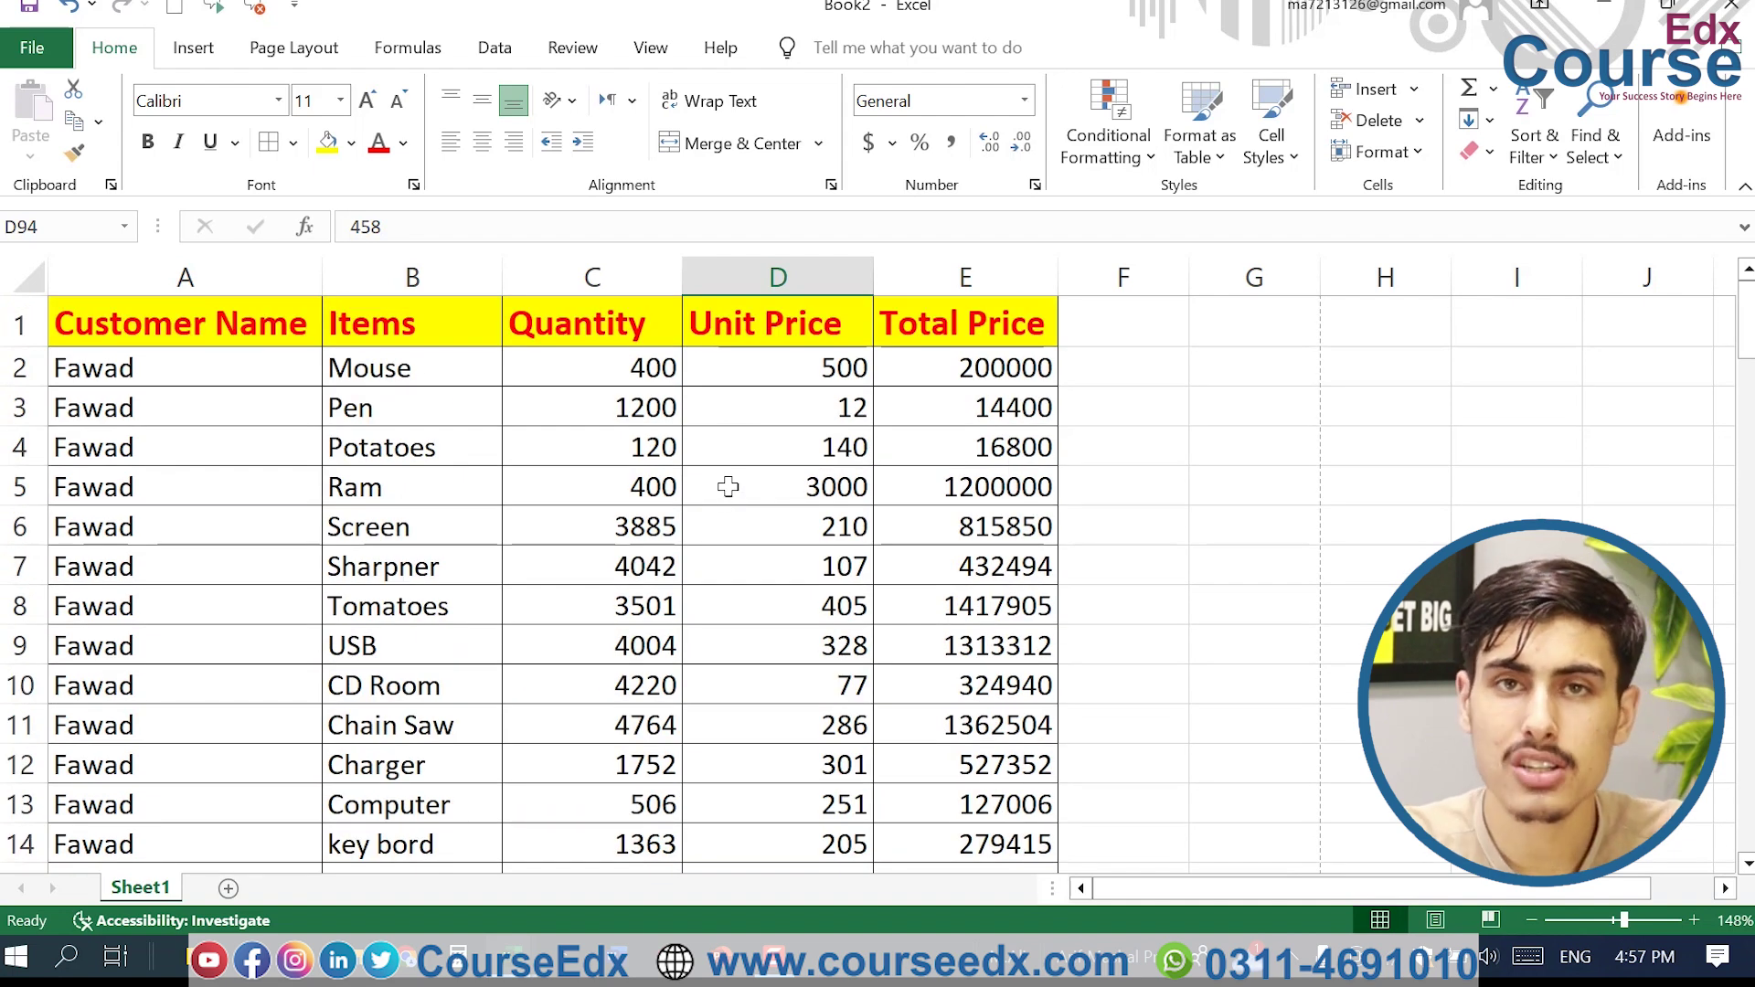